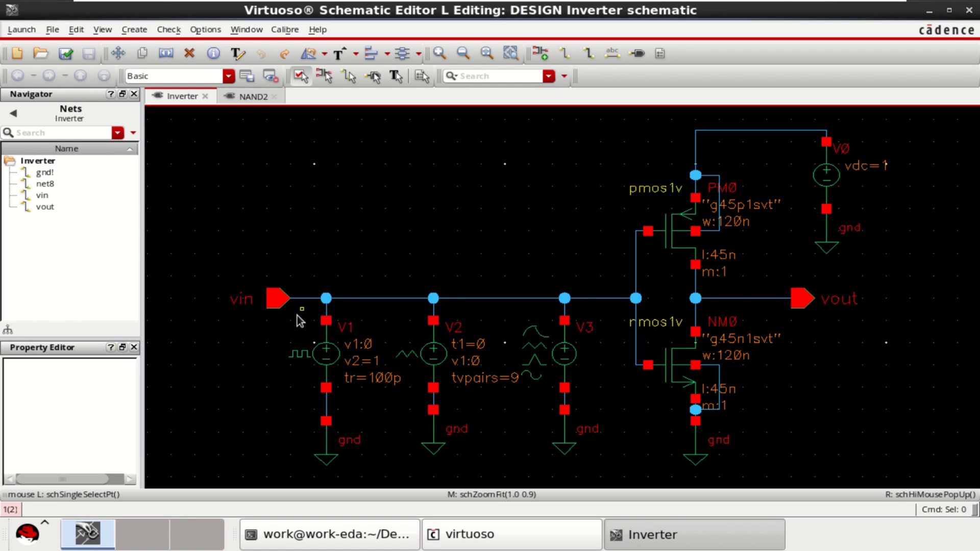
- Inspect the properties of sources V2, V3 and V1, including V1's vpulse settings
{"action": "left_click", "coordinate": [319, 329]}
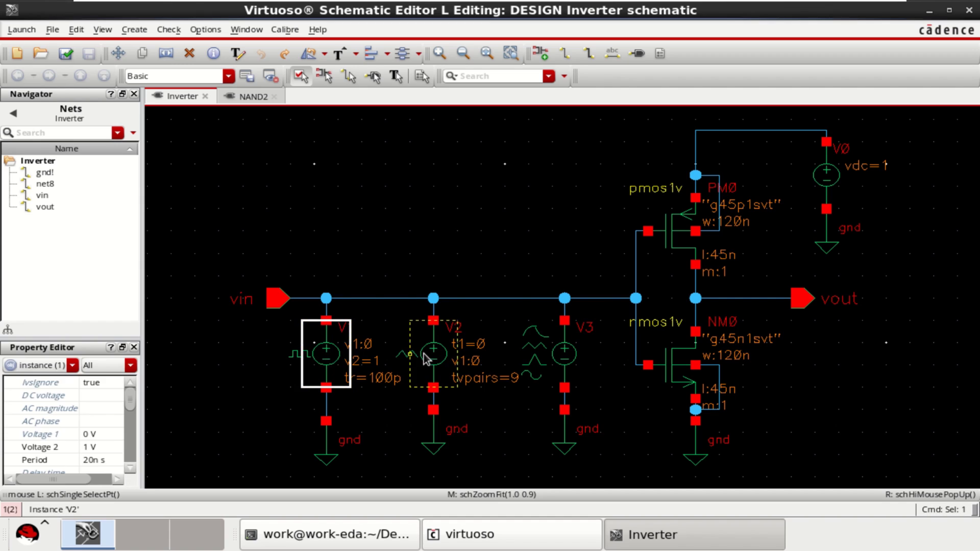
{"action": "left_click", "coordinate": [453, 362]}
{"action": "left_click", "coordinate": [561, 357]}
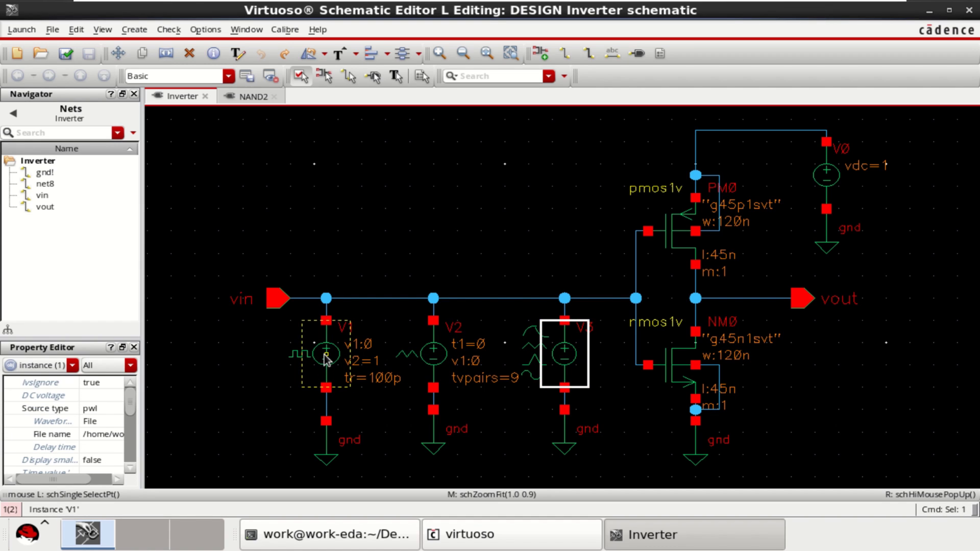
{"action": "left_click", "coordinate": [325, 358]}
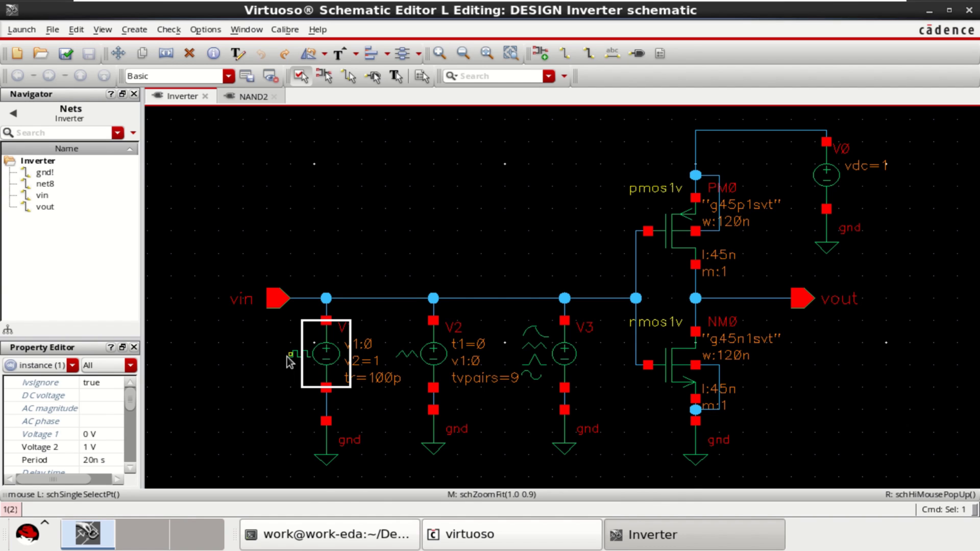
{"action": "key", "text": "q"}
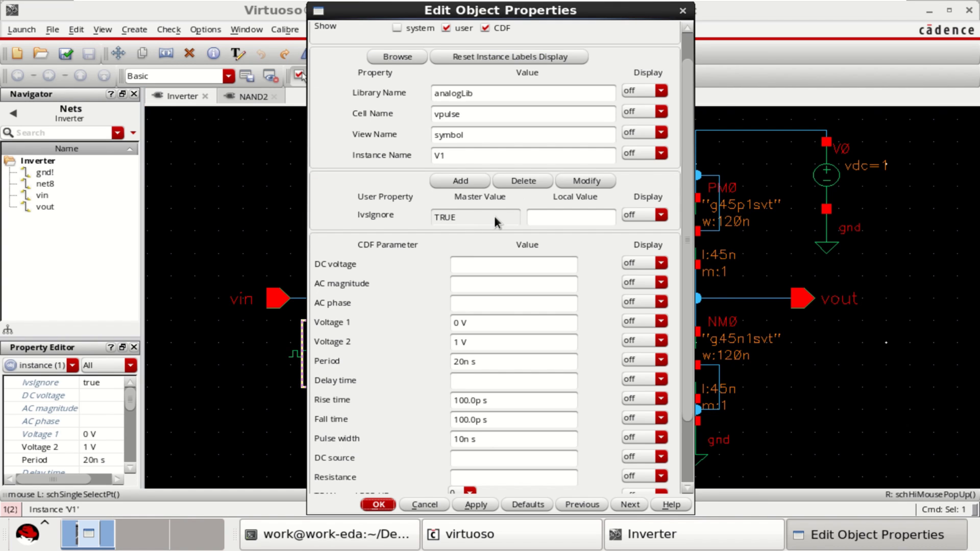
{"action": "left_click_drag", "start_coordinate": [475, 114], "coordinate": [424, 110]}
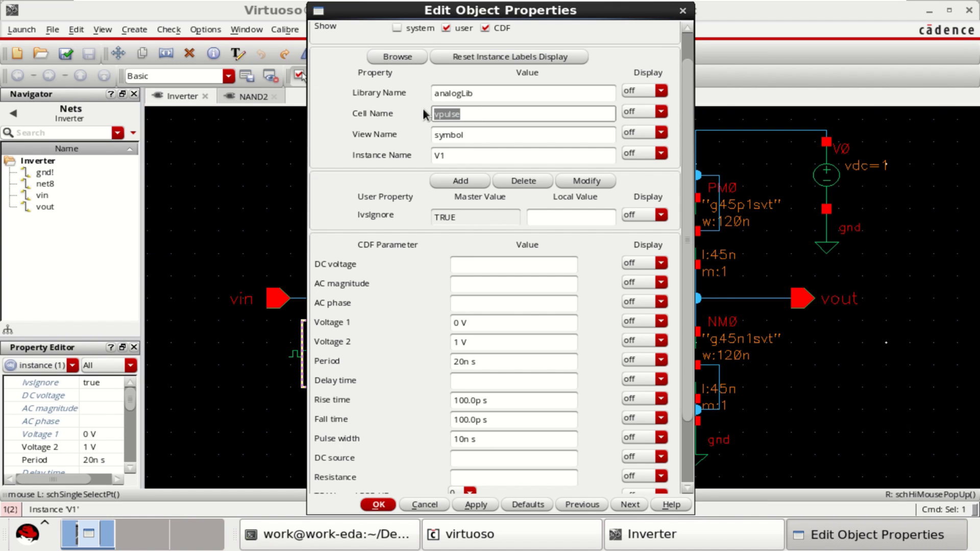
{"action": "scroll", "coordinate": [486, 349], "scroll_direction": "down", "scroll_amount": 3}
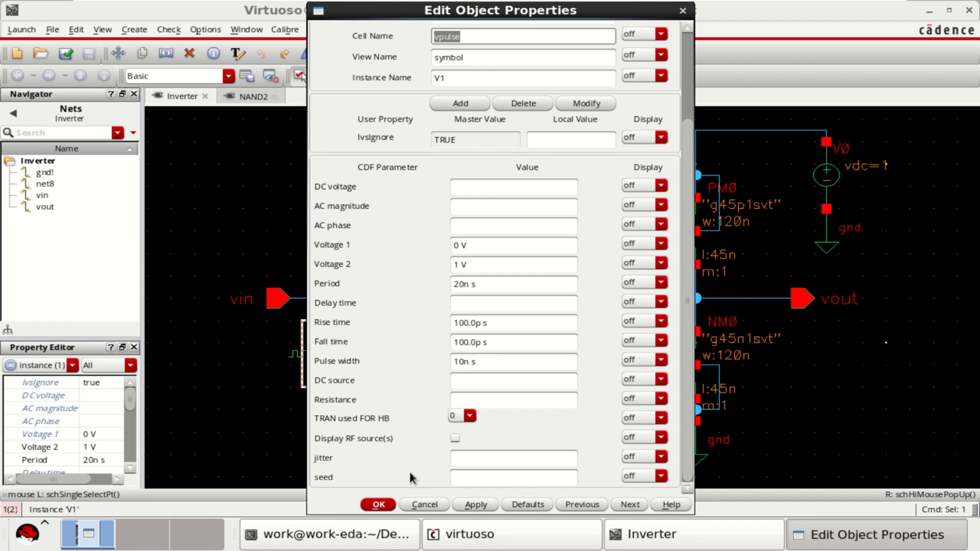
{"action": "left_click", "coordinate": [380, 505]}
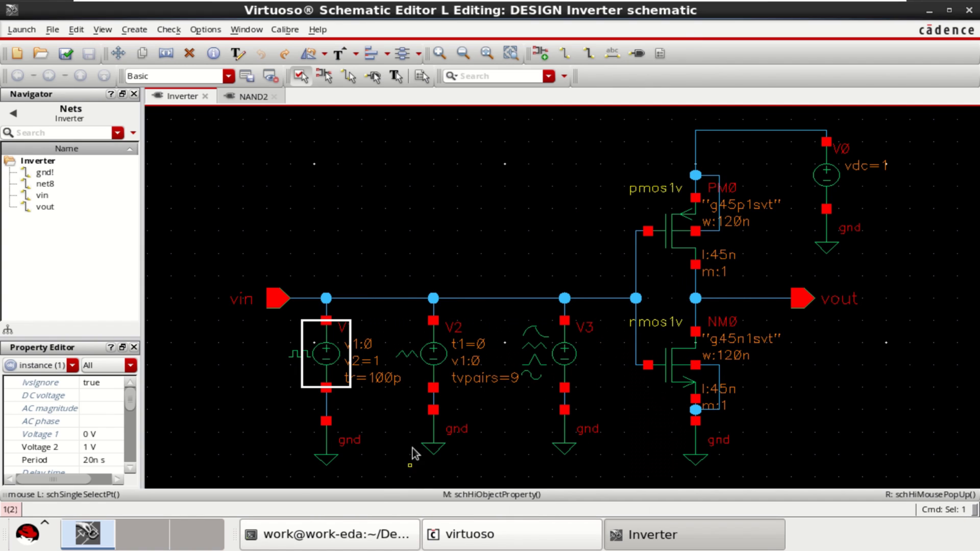
- Mark V2 and V3 as ignored, then check and save the schematic
{"action": "left_click", "coordinate": [434, 359]}
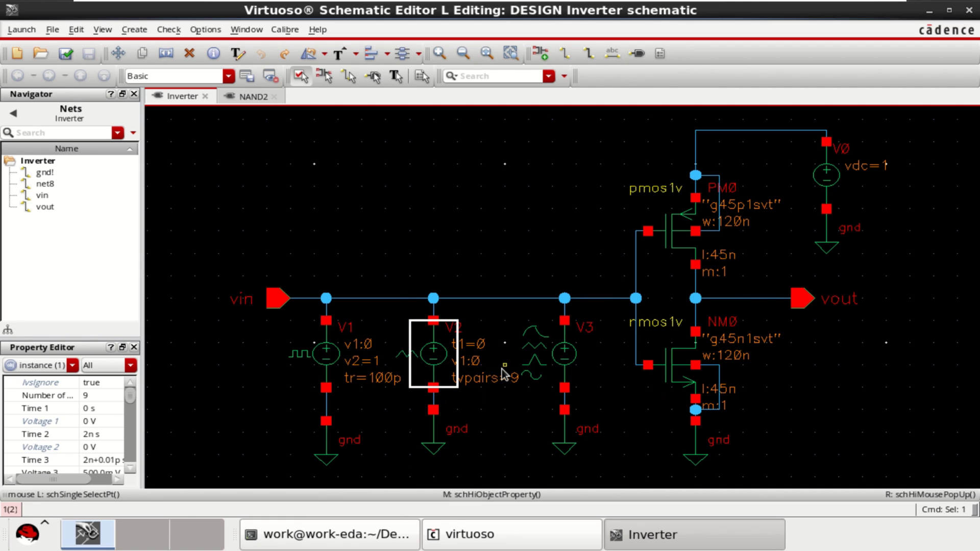
{"action": "key", "text": "shift"}
{"action": "key", "text": "shift+i"}
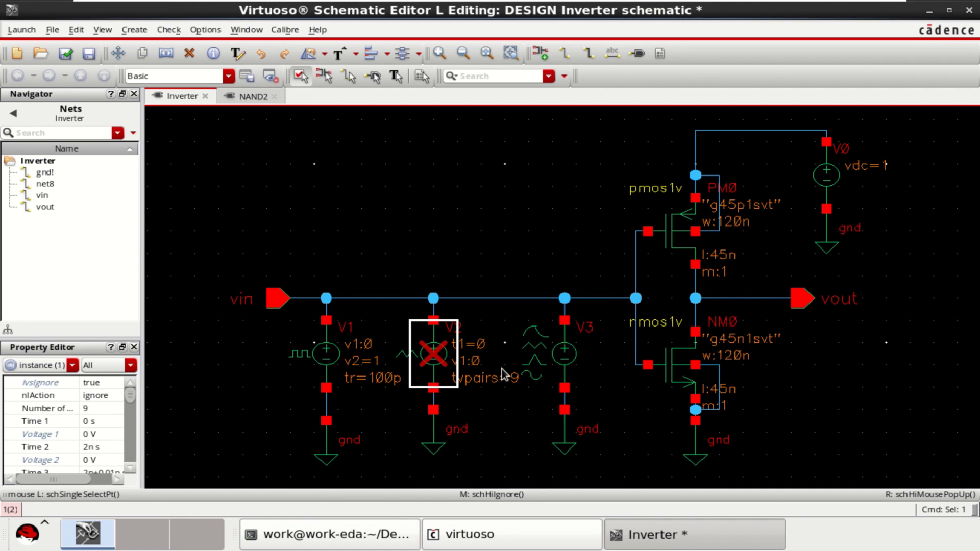
{"action": "left_click", "coordinate": [499, 258]}
{"action": "left_click", "coordinate": [563, 352]}
{"action": "key", "text": "shift+i"}
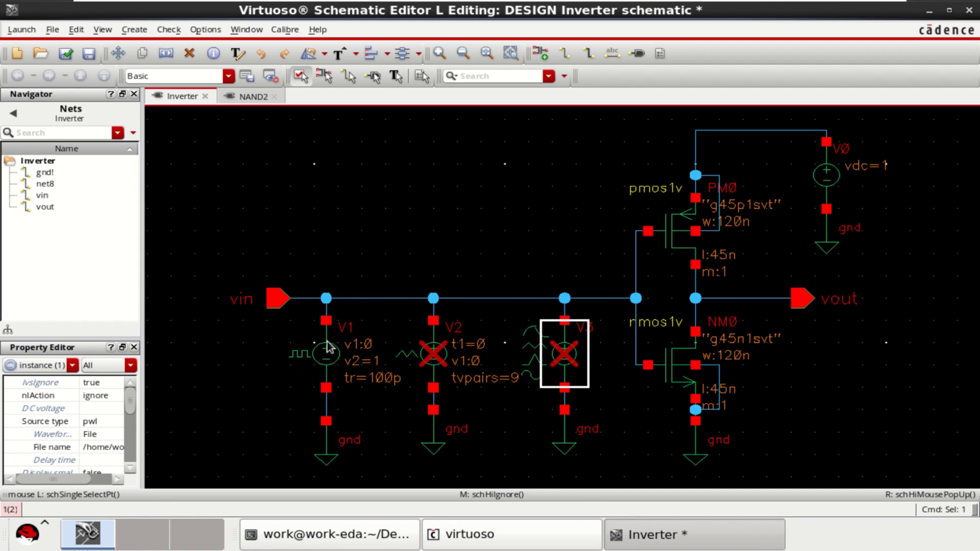
{"action": "left_click", "coordinate": [66, 53]}
{"action": "left_click", "coordinate": [234, 139]}
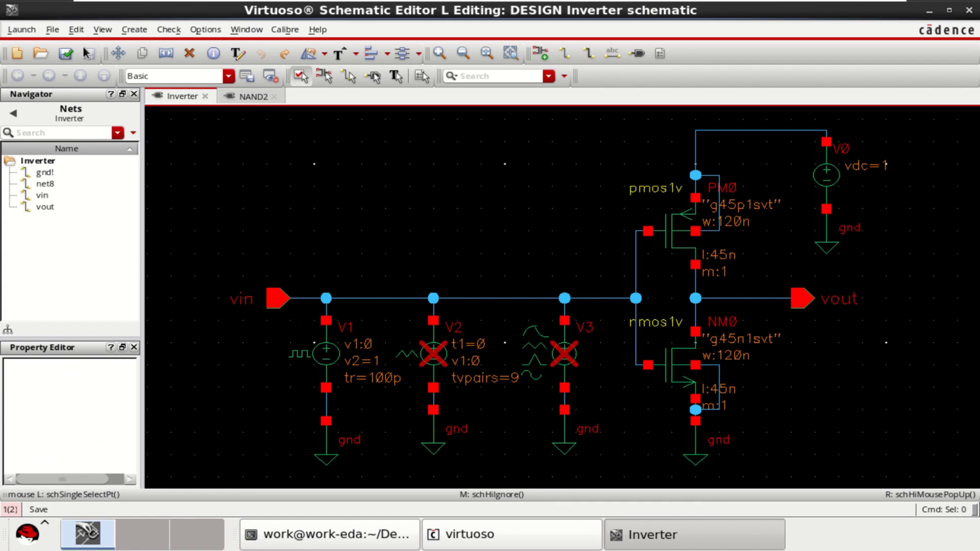
- Launch ADE L and move its window up and to the right
{"action": "left_click", "coordinate": [19, 31]}
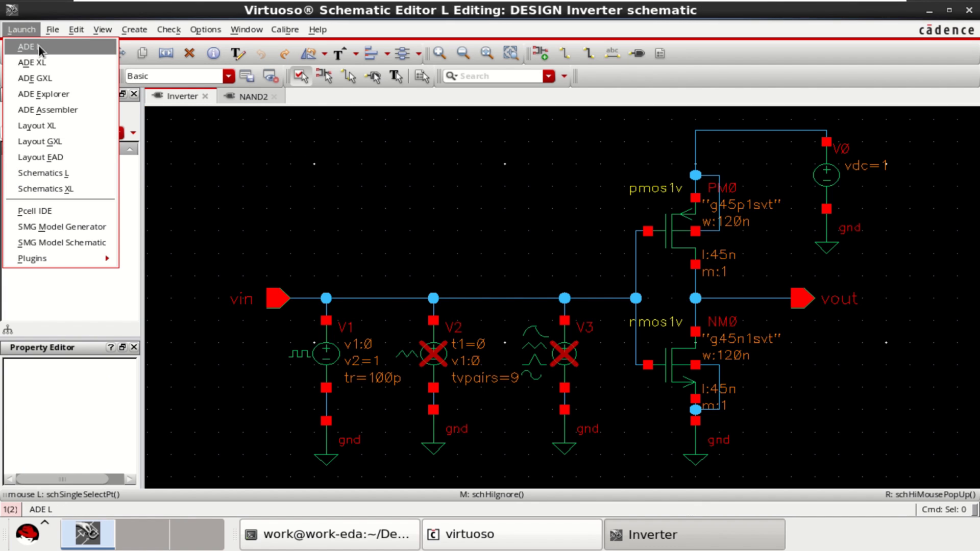
{"action": "left_click", "coordinate": [38, 43]}
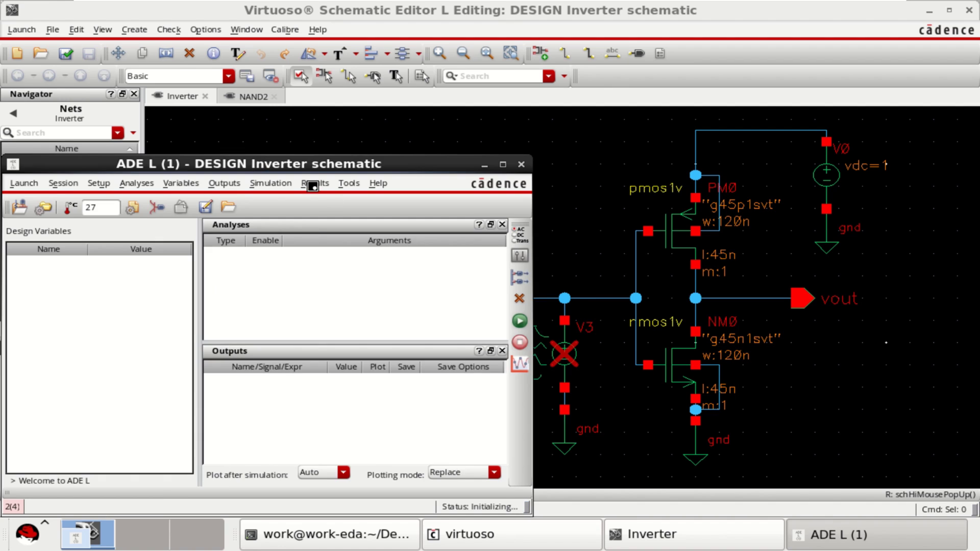
{"action": "left_click_drag", "start_coordinate": [324, 168], "coordinate": [523, 134]}
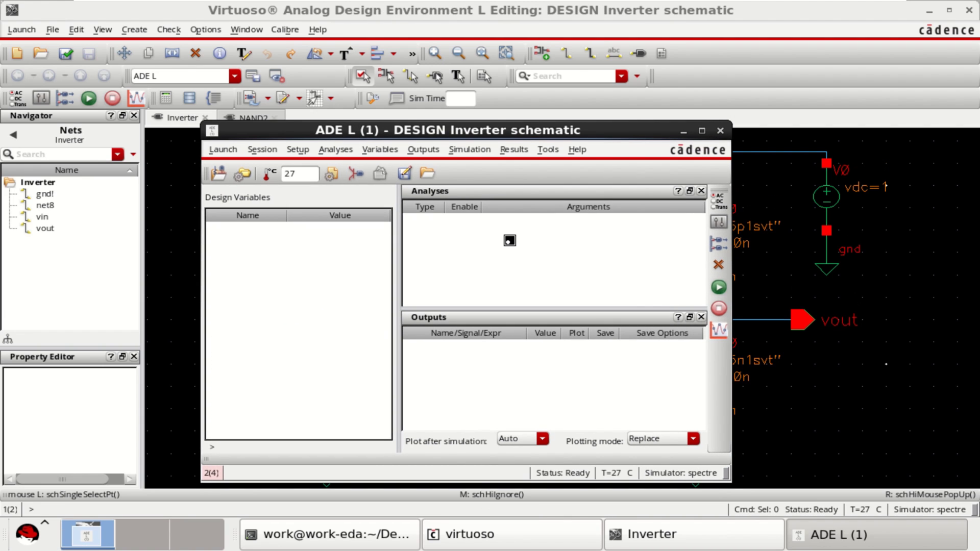
- Add an enabled tran analysis with 100n stop time and moderate accuracy
{"action": "right_click", "coordinate": [500, 239]}
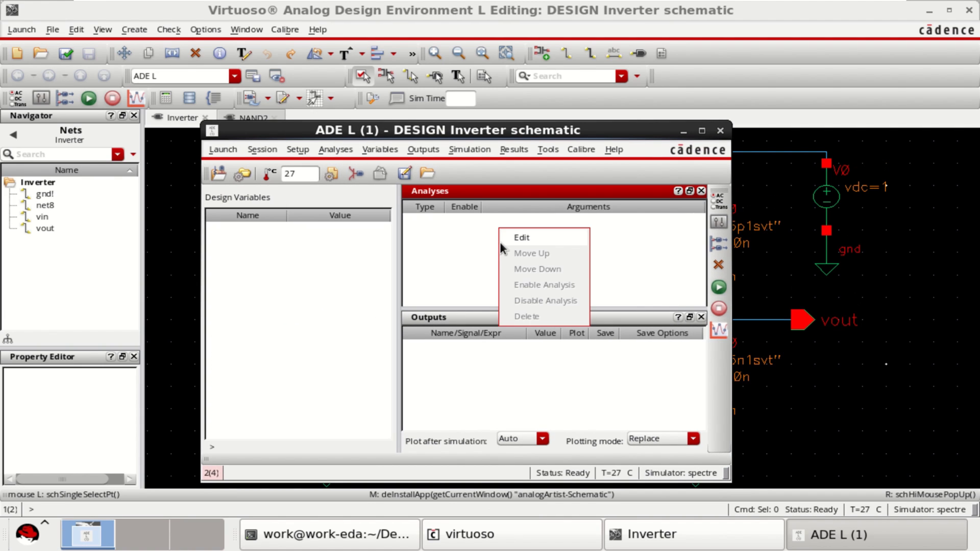
{"action": "left_click", "coordinate": [537, 241]}
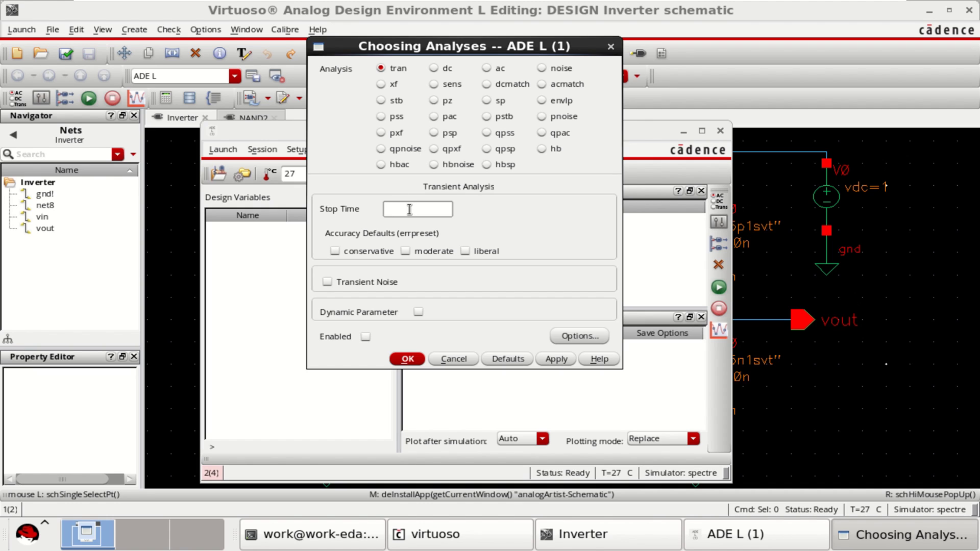
{"action": "type", "text": "100n"}
{"action": "left_click", "coordinate": [423, 250]}
{"action": "left_click", "coordinate": [412, 360]}
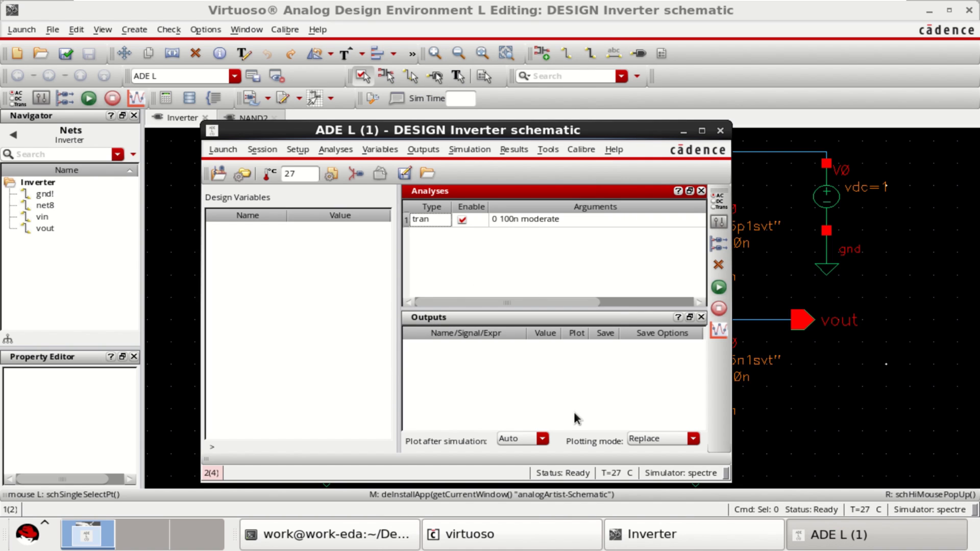
- Pick the vin and vout nets on the schematic as outputs, then netlist and run
{"action": "right_click", "coordinate": [547, 366]}
{"action": "left_click", "coordinate": [574, 366]}
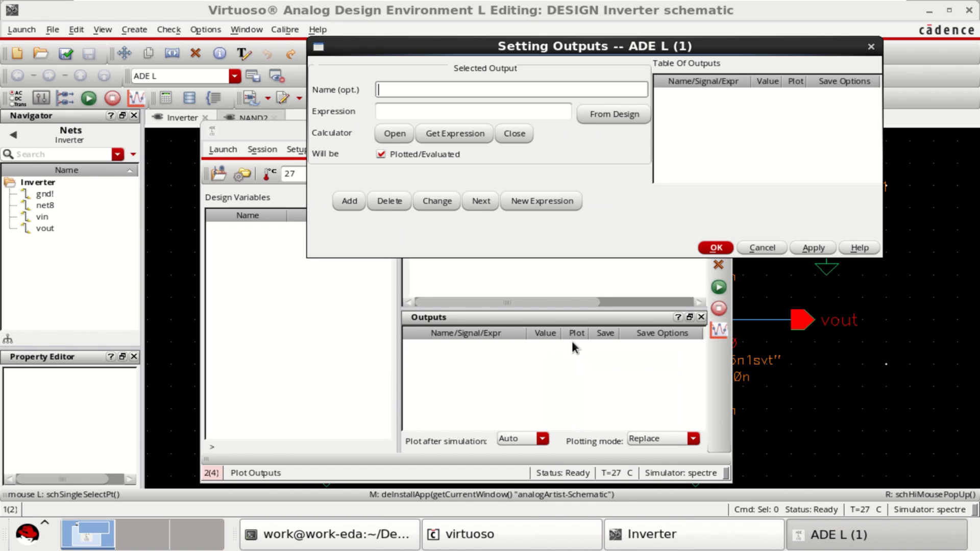
{"action": "left_click", "coordinate": [622, 114]}
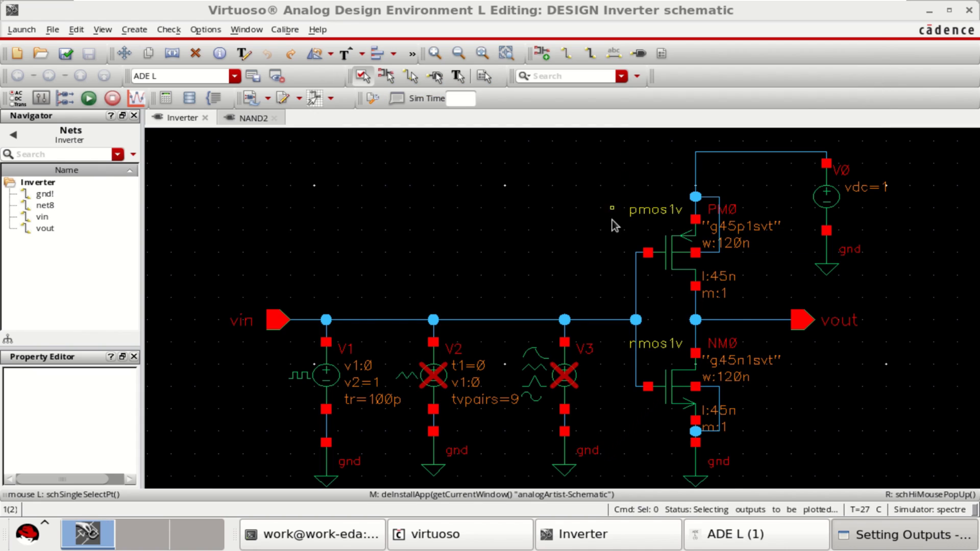
{"action": "left_click", "coordinate": [372, 317]}
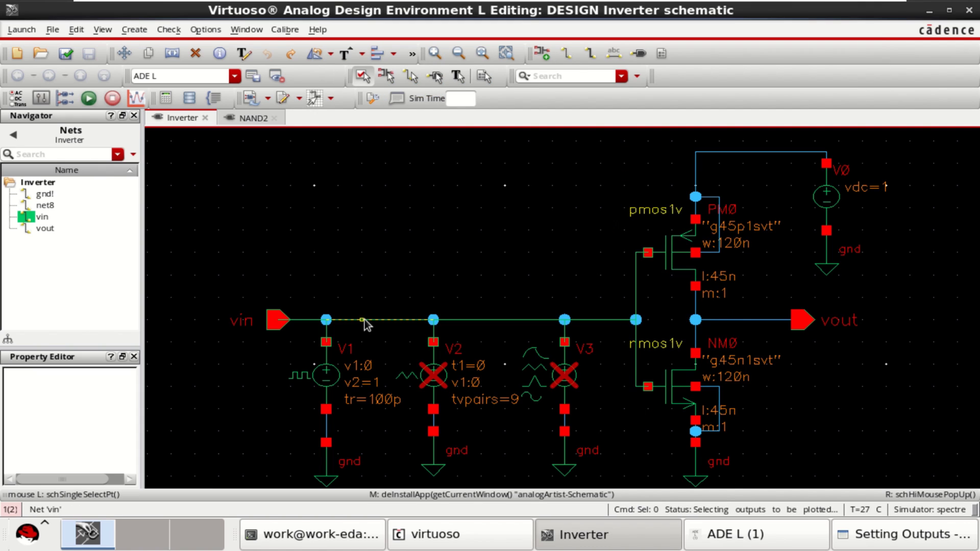
{"action": "left_click", "coordinate": [754, 321]}
{"action": "left_click", "coordinate": [912, 539]}
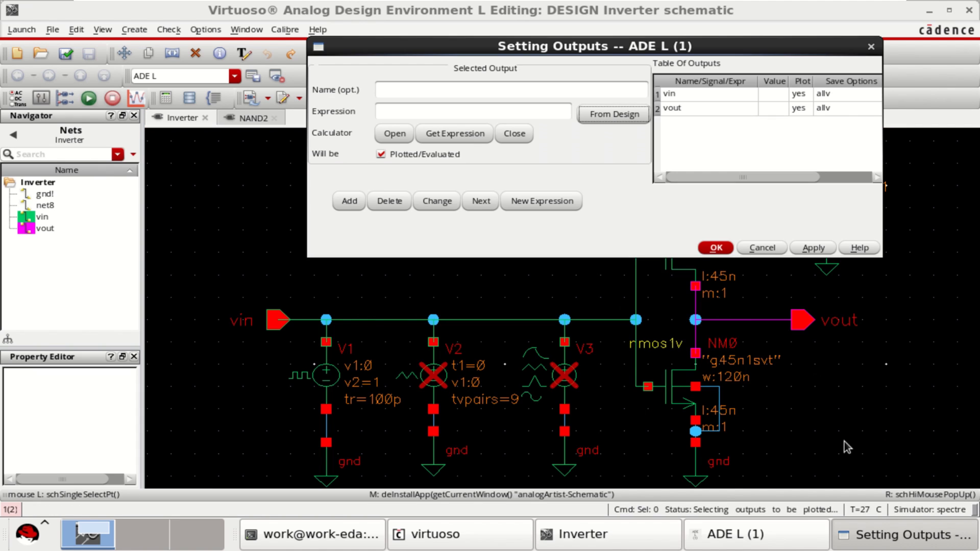
{"action": "left_click", "coordinate": [717, 249]}
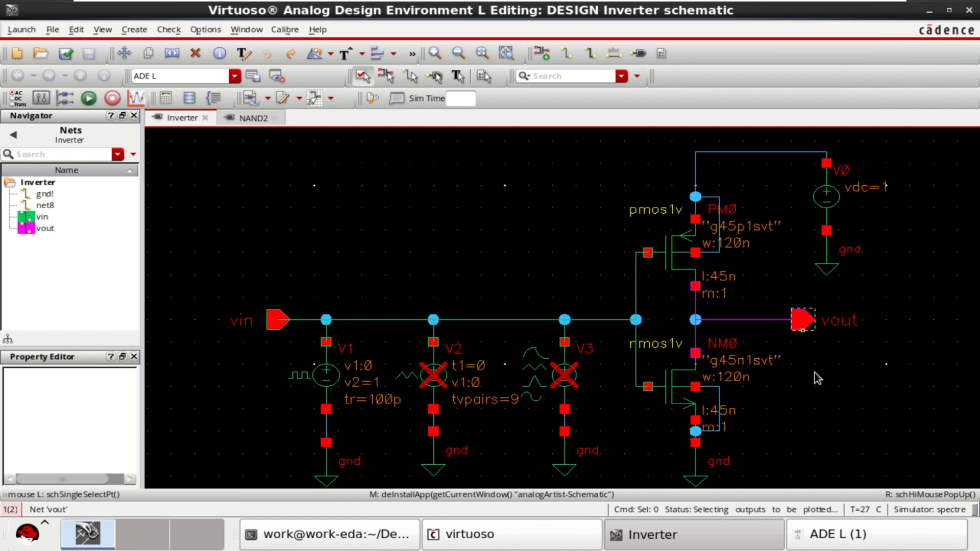
{"action": "left_click", "coordinate": [826, 533]}
{"action": "left_click", "coordinate": [719, 288]}
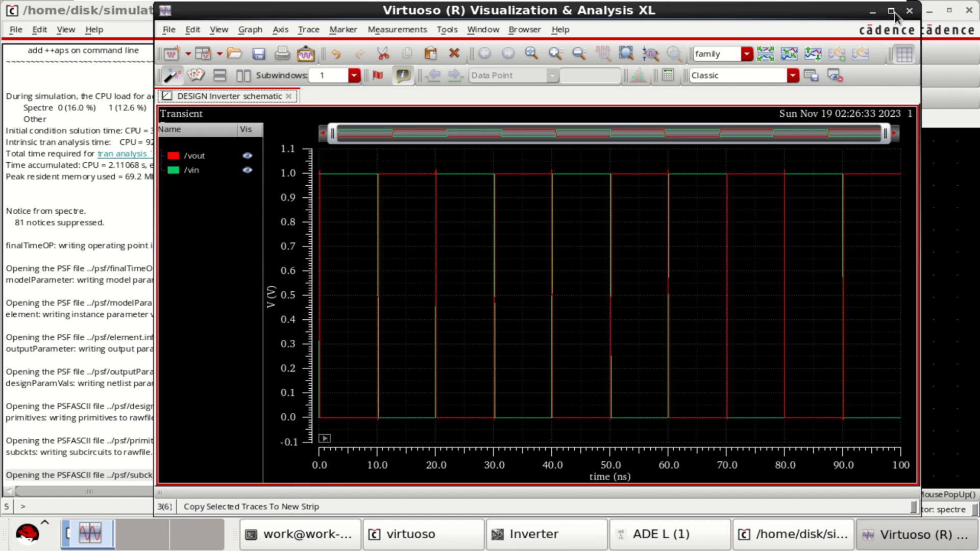
- Maximise the waveform window to view vout and vin strips, then minimise the viewer
{"action": "left_click", "coordinate": [891, 10]}
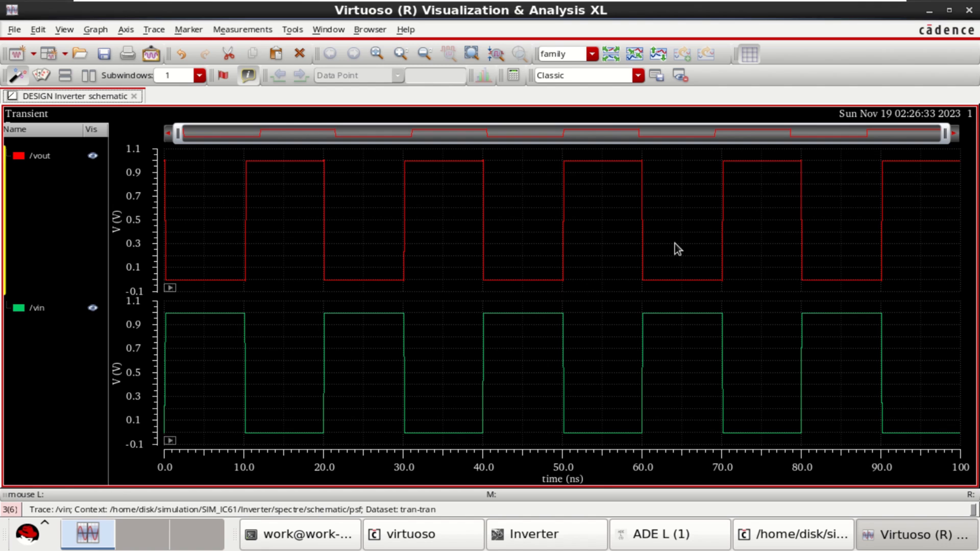
{"action": "left_click", "coordinate": [930, 10]}
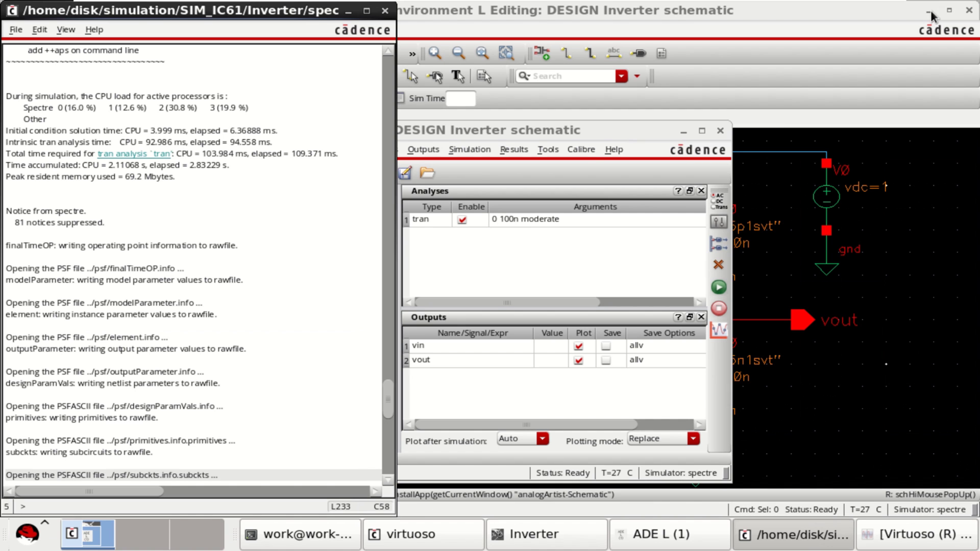
- Set pulse source V1 to ignore and un-ignore PWL source V2 in the schematic
{"action": "left_click", "coordinate": [349, 10]}
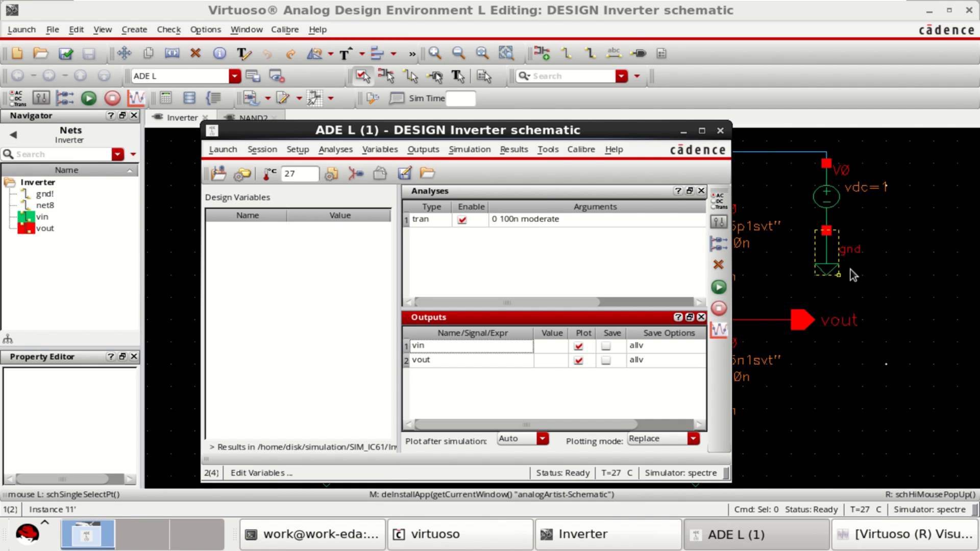
{"action": "left_click", "coordinate": [911, 267]}
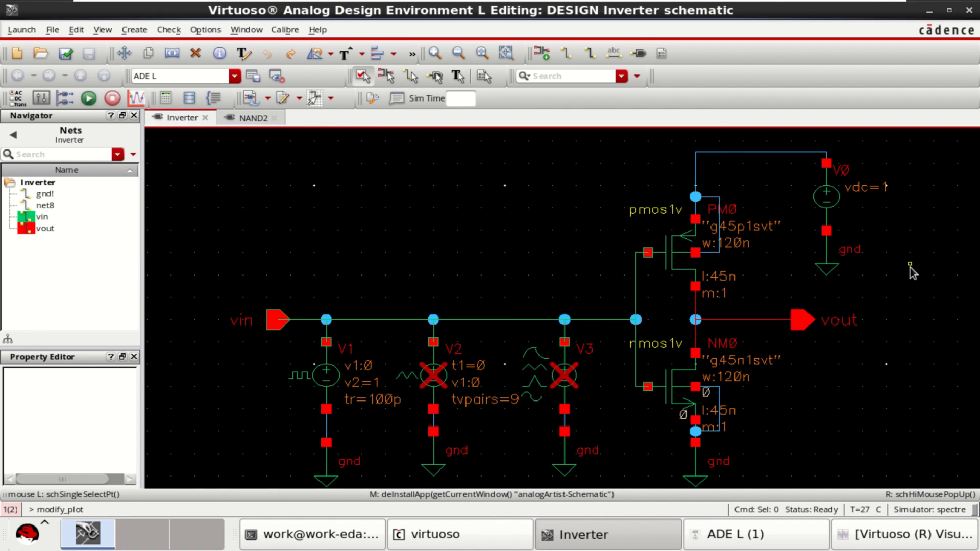
{"action": "left_click", "coordinate": [325, 382]}
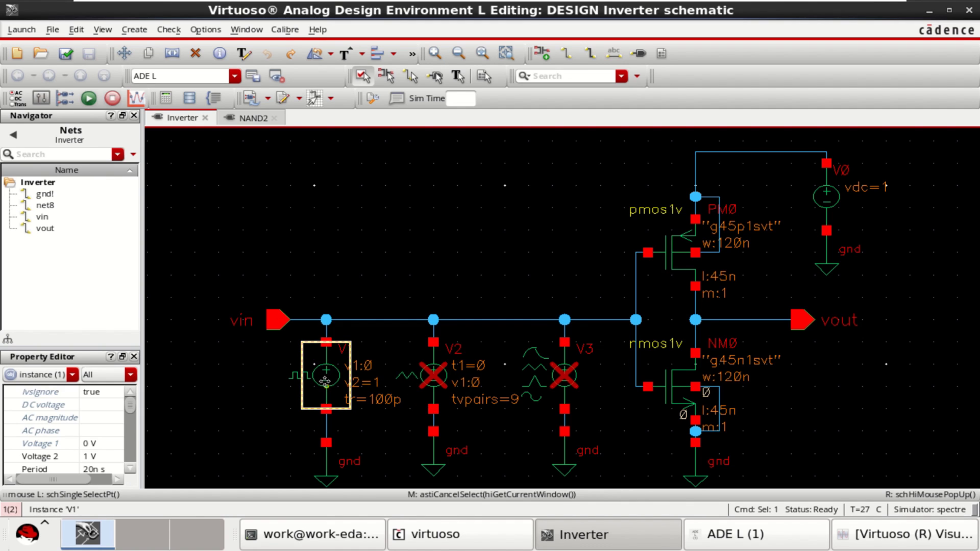
{"action": "middle_click", "coordinate": [325, 382]}
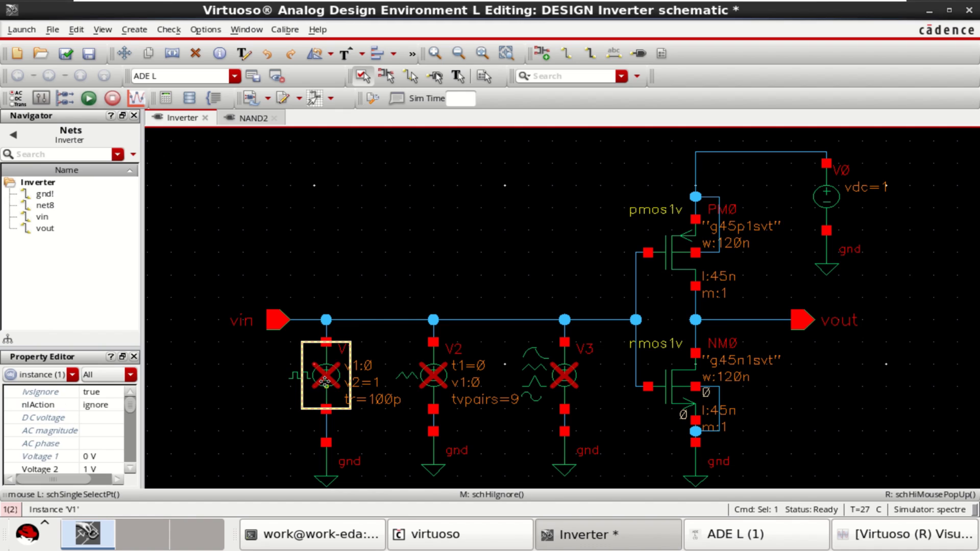
{"action": "left_click", "coordinate": [261, 389]}
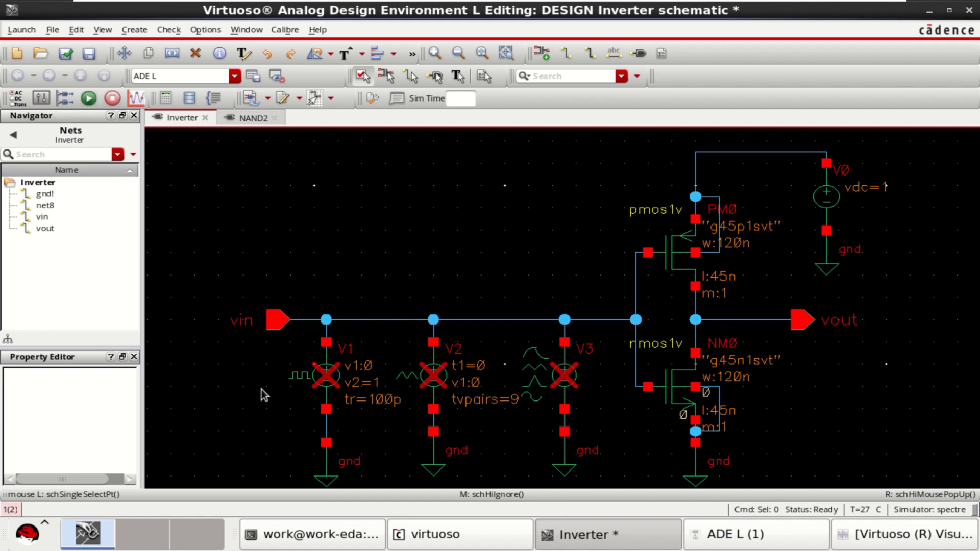
{"action": "left_click", "coordinate": [438, 380]}
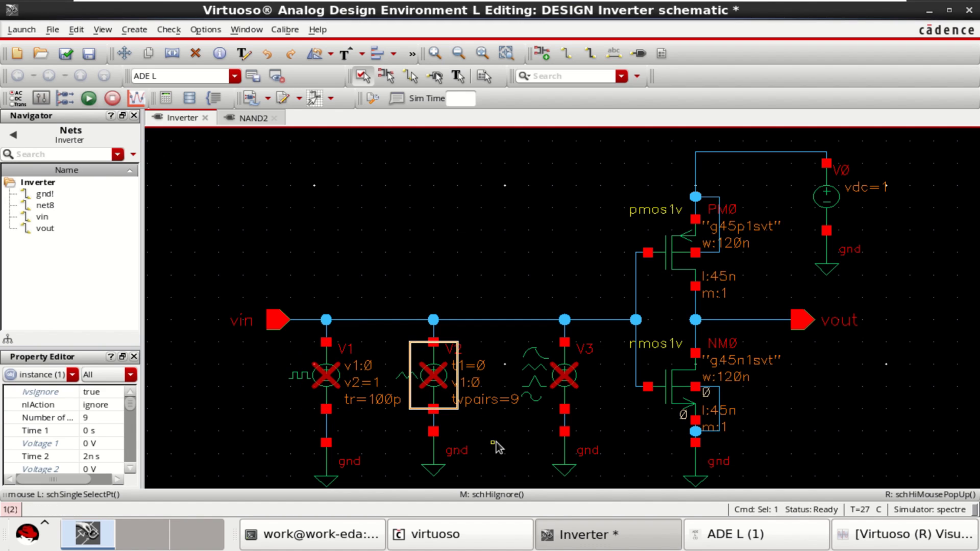
{"action": "middle_click", "coordinate": [496, 442]}
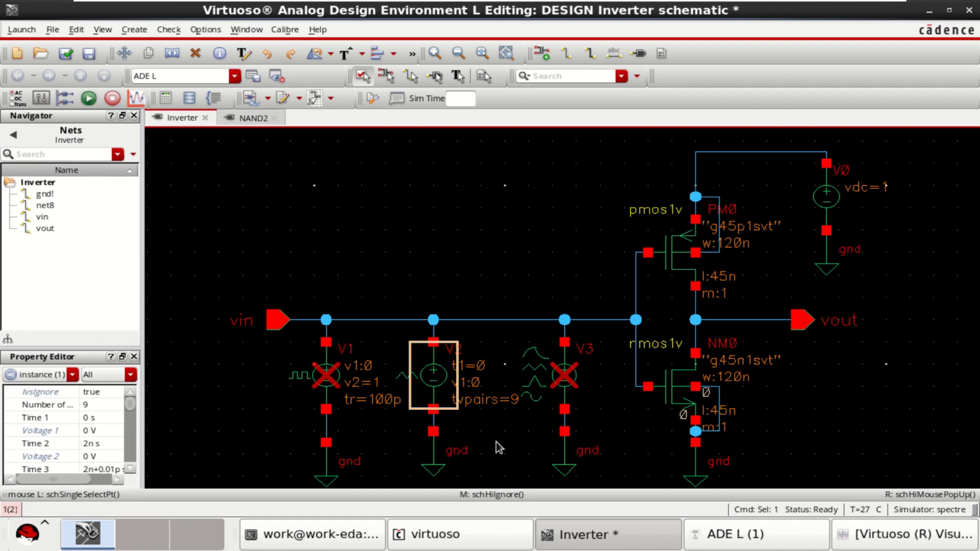
{"action": "left_click", "coordinate": [788, 534]}
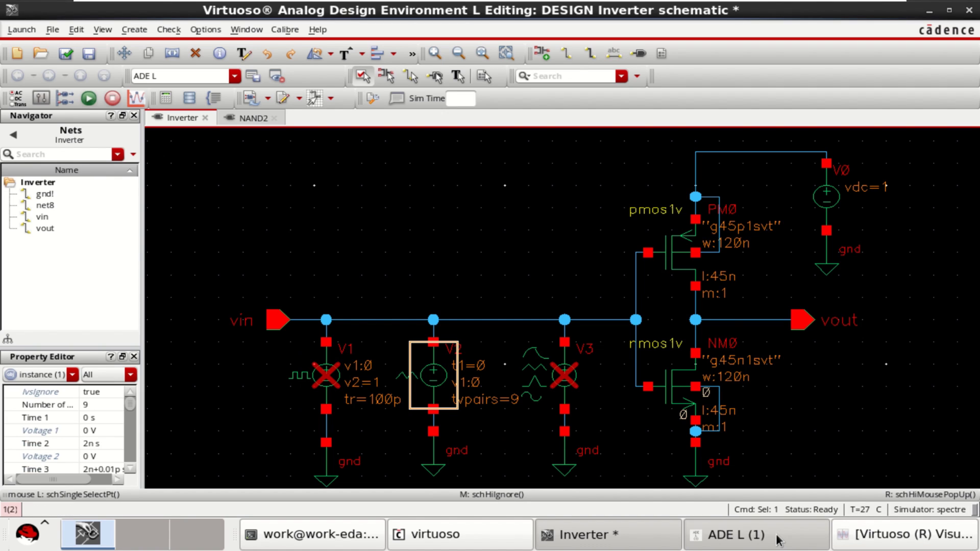
- Delete the V1/MINUS and V1/PLUS outputs from ADE L
{"action": "left_click", "coordinate": [427, 375]}
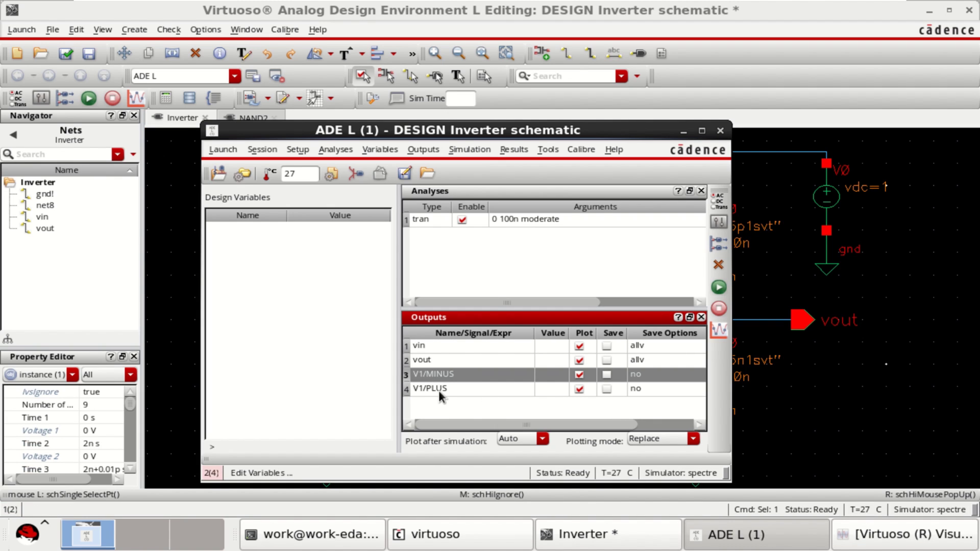
{"action": "left_click", "coordinate": [439, 389], "text": "shift"}
{"action": "left_click", "coordinate": [718, 265]}
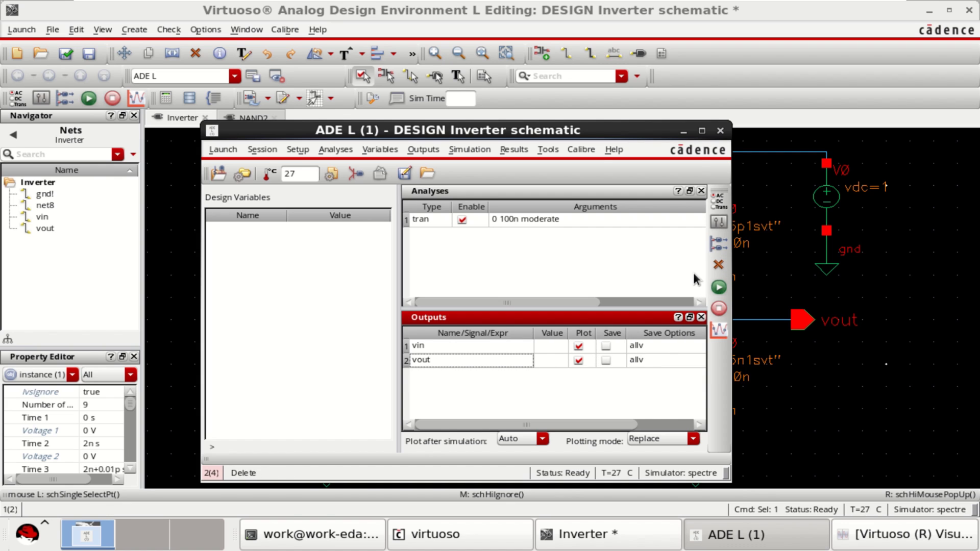
{"action": "left_click", "coordinate": [683, 131]}
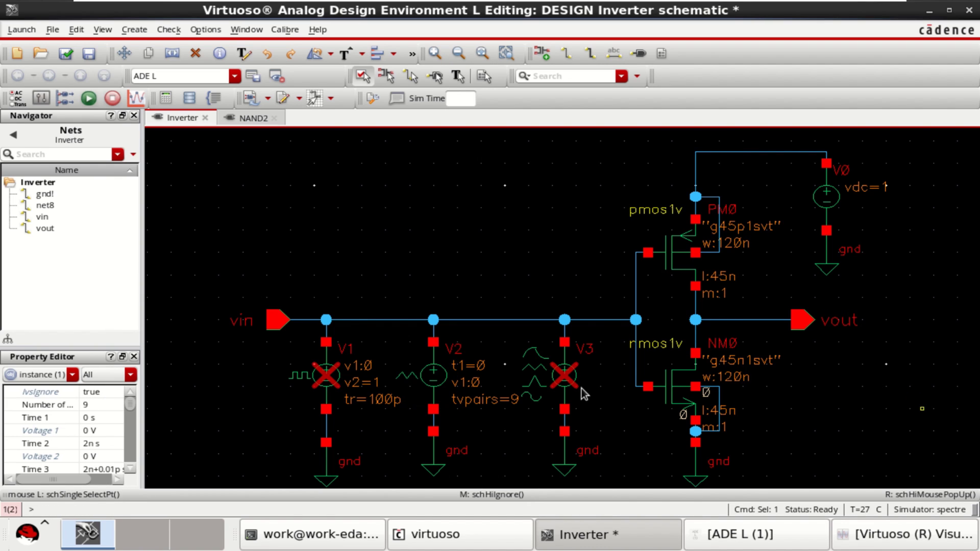
- Check and save the Inverter schematic with V2 as the active source
{"action": "left_click", "coordinate": [585, 394]}
{"action": "left_click", "coordinate": [66, 54]}
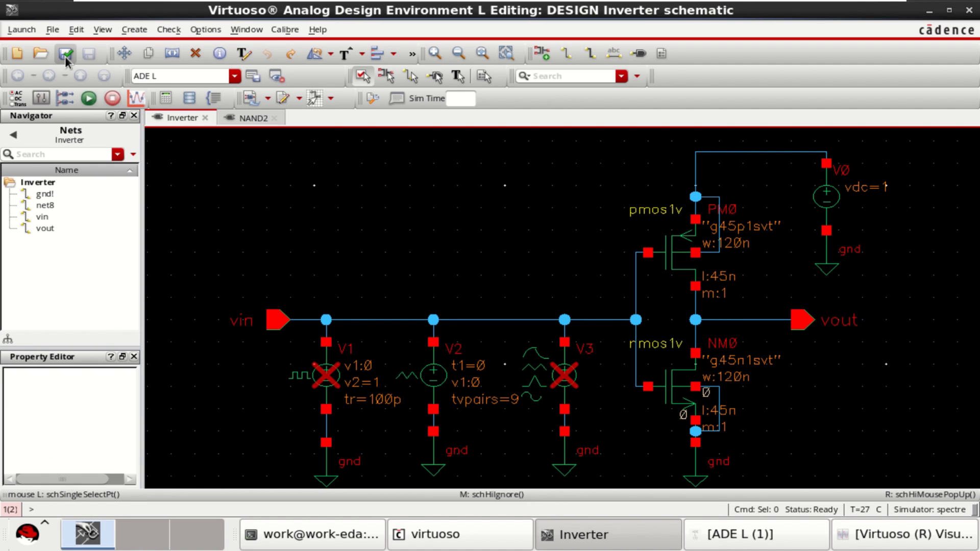
{"action": "left_click", "coordinate": [442, 386]}
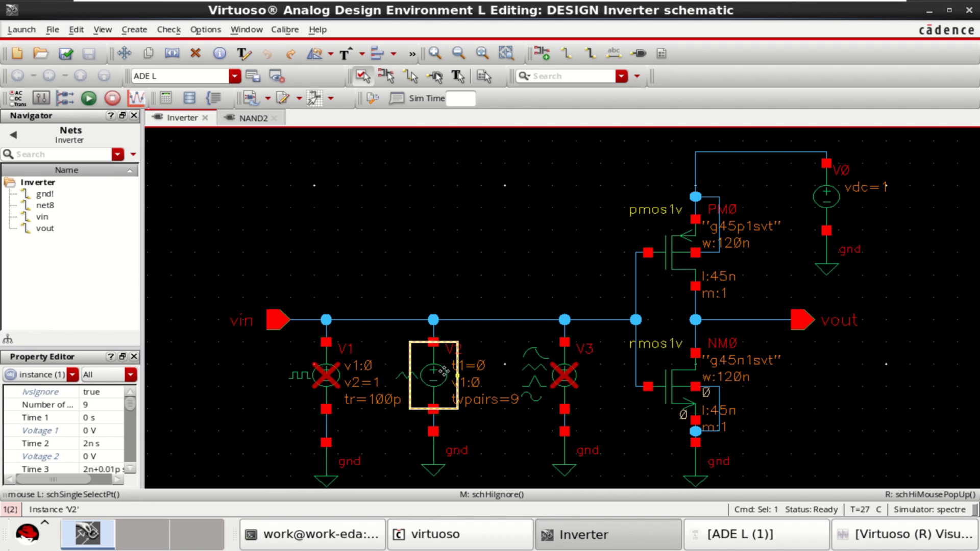
{"action": "left_click", "coordinate": [481, 260]}
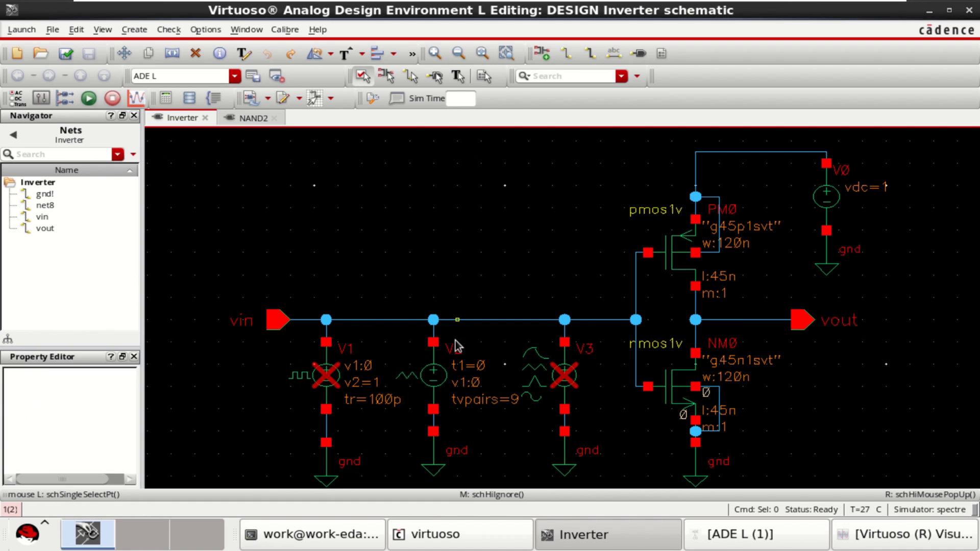
{"action": "left_click", "coordinate": [431, 378]}
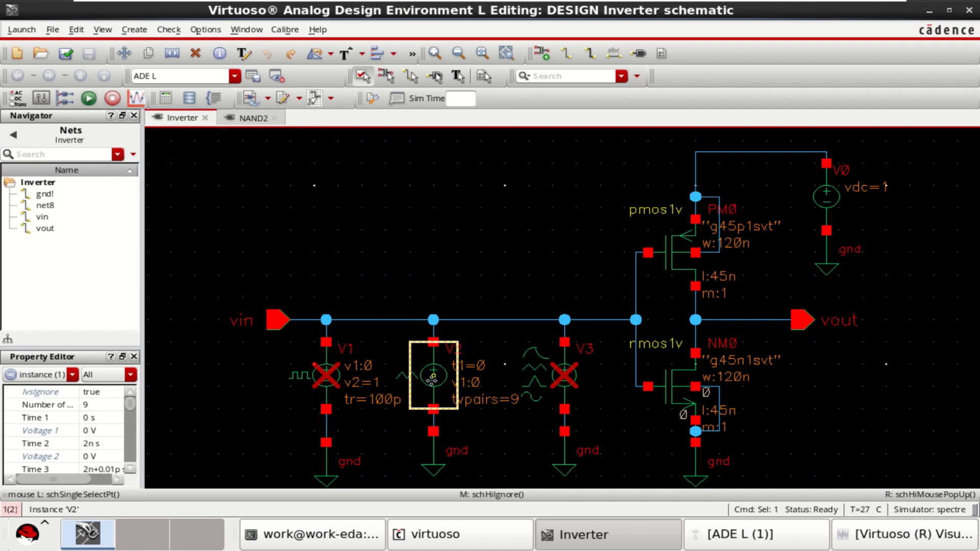
{"action": "key", "text": "q"}
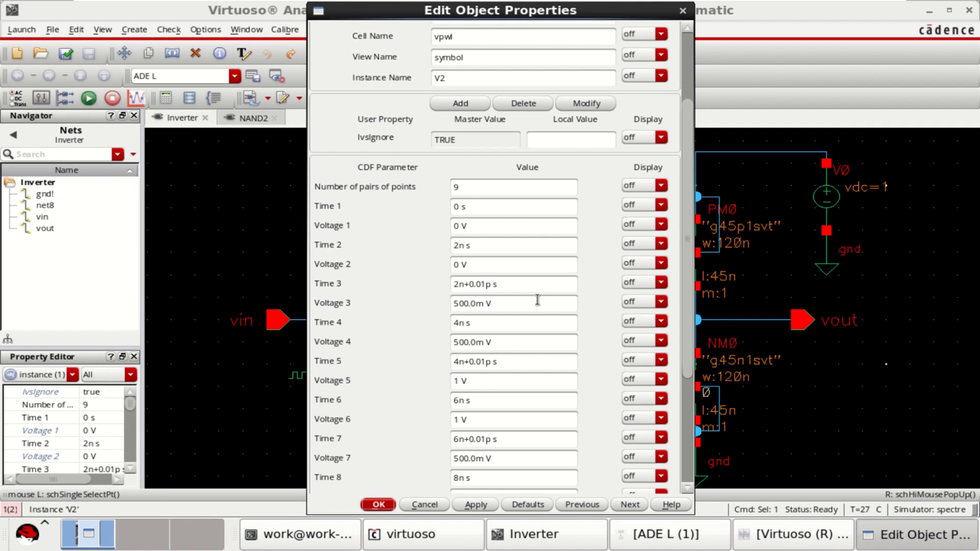
{"action": "mouse_move", "coordinate": [687, 155]}
{"action": "left_mouse_down"}
{"action": "mouse_move", "coordinate": [687, 127]}
{"action": "mouse_move", "coordinate": [687, 136]}
{"action": "left_mouse_up"}
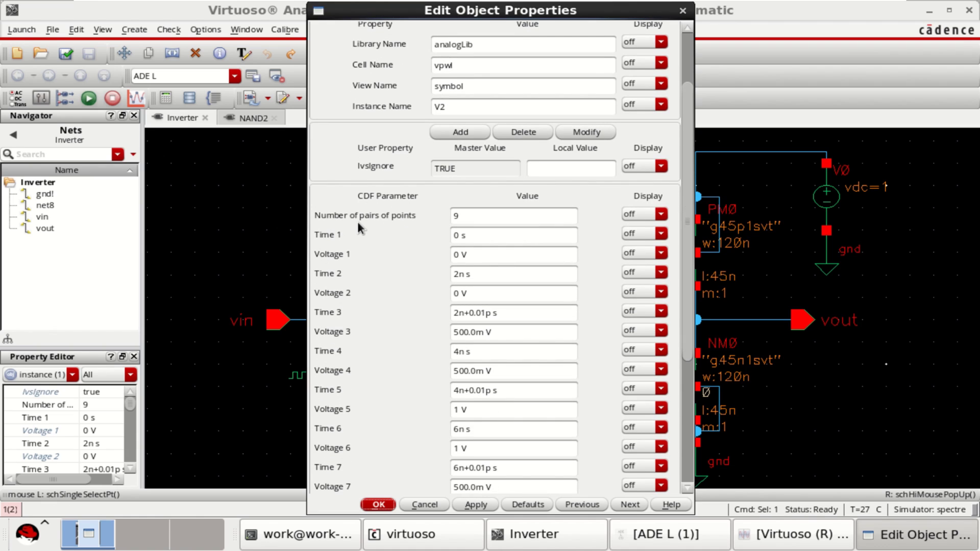
{"action": "double_click", "coordinate": [455, 216]}
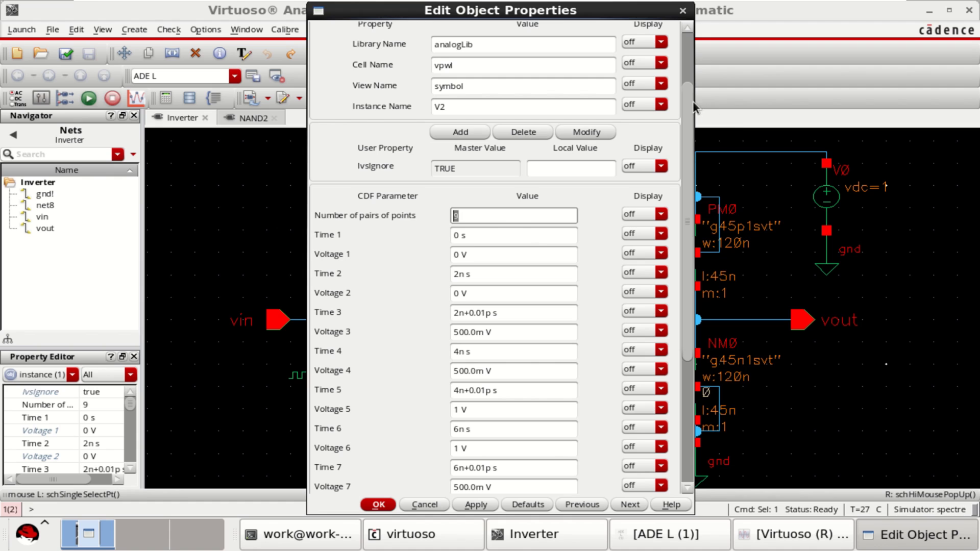
{"action": "left_click_drag", "start_coordinate": [690, 102], "coordinate": [686, 148]}
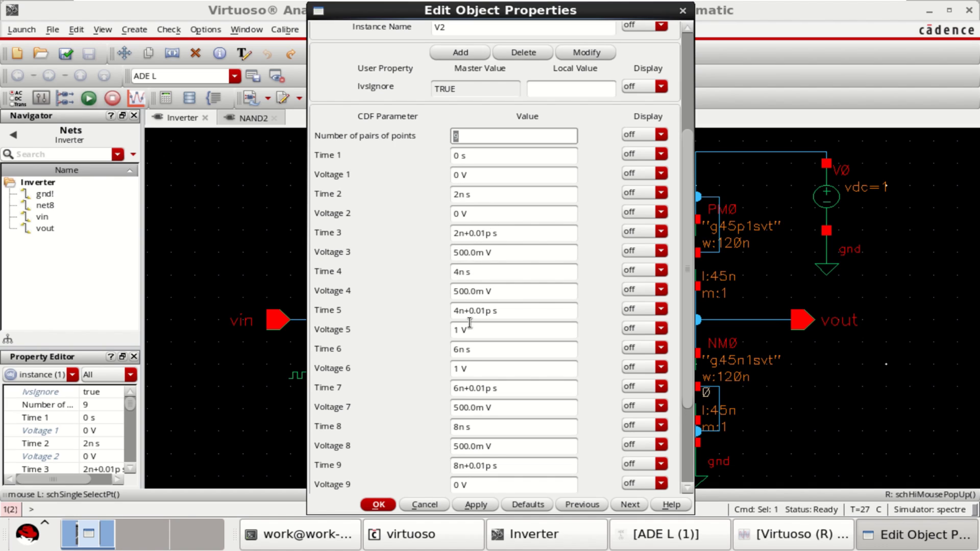
{"action": "scroll", "coordinate": [475, 401], "scroll_direction": "down", "scroll_amount": 3}
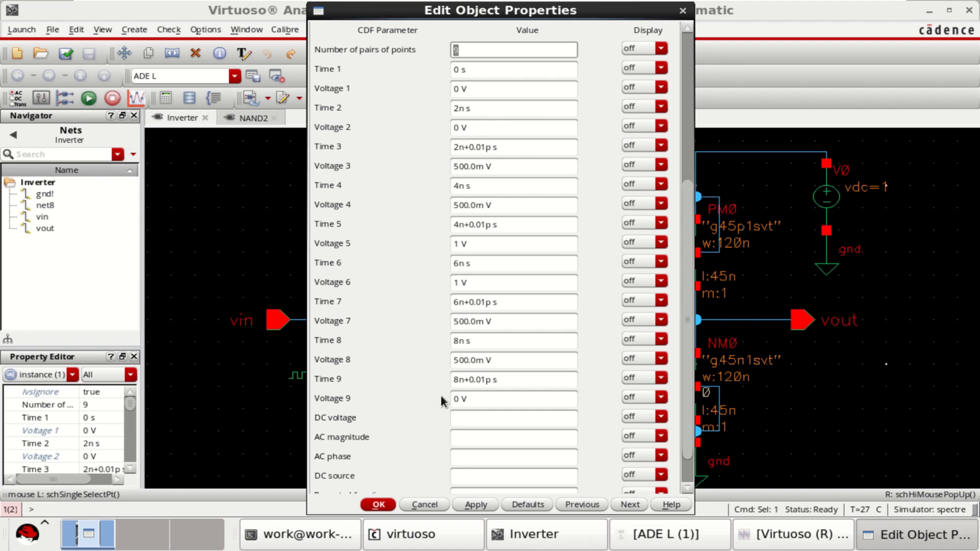
{"action": "scroll", "coordinate": [482, 225], "scroll_direction": "up", "scroll_amount": 5}
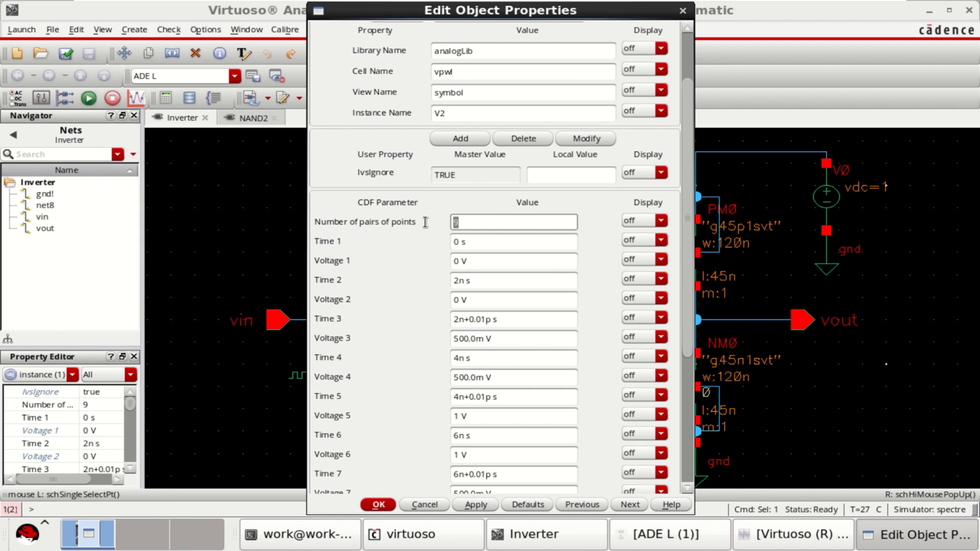
{"action": "scroll", "coordinate": [459, 291], "scroll_direction": "down", "scroll_amount": 3}
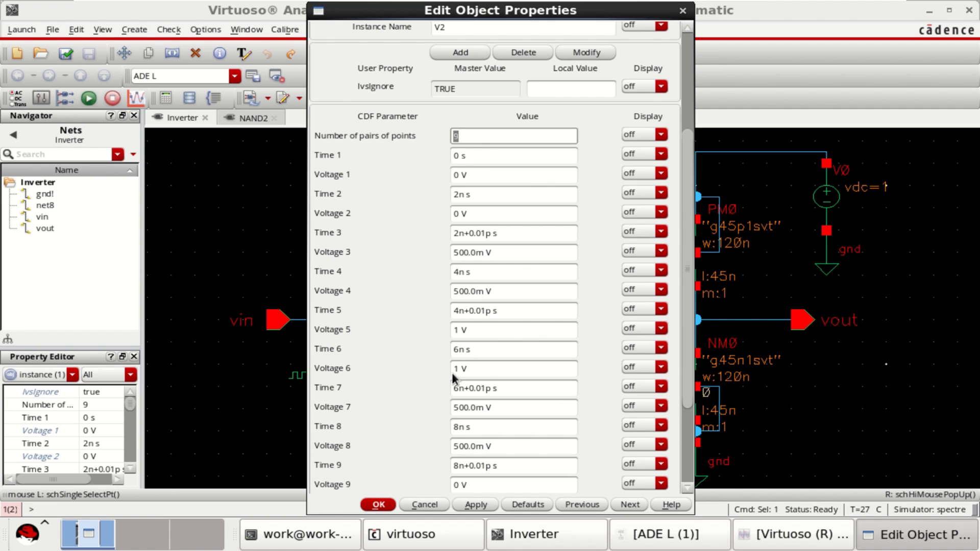
{"action": "scroll", "coordinate": [451, 372], "scroll_direction": "down", "scroll_amount": 4}
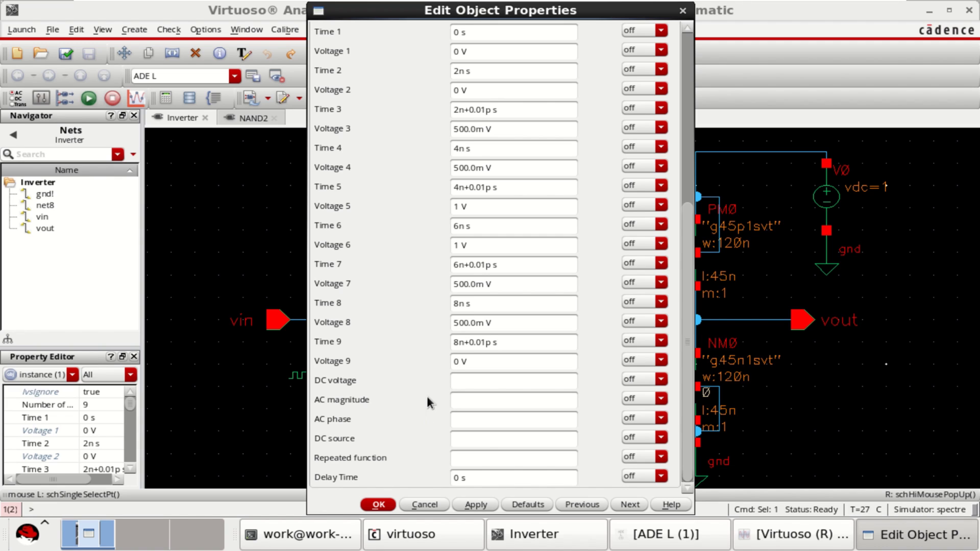
{"action": "scroll", "coordinate": [481, 164], "scroll_direction": "up", "scroll_amount": 1}
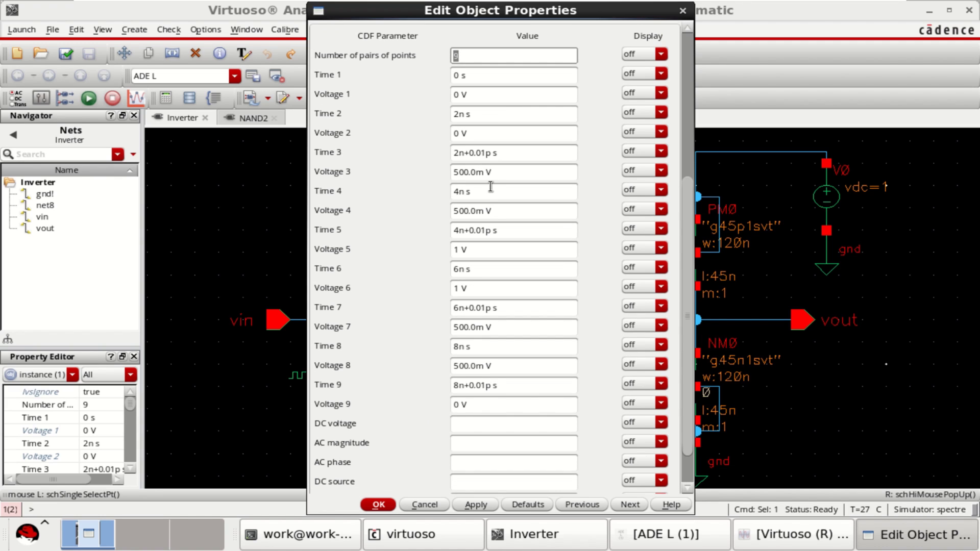
{"action": "left_click", "coordinate": [378, 506]}
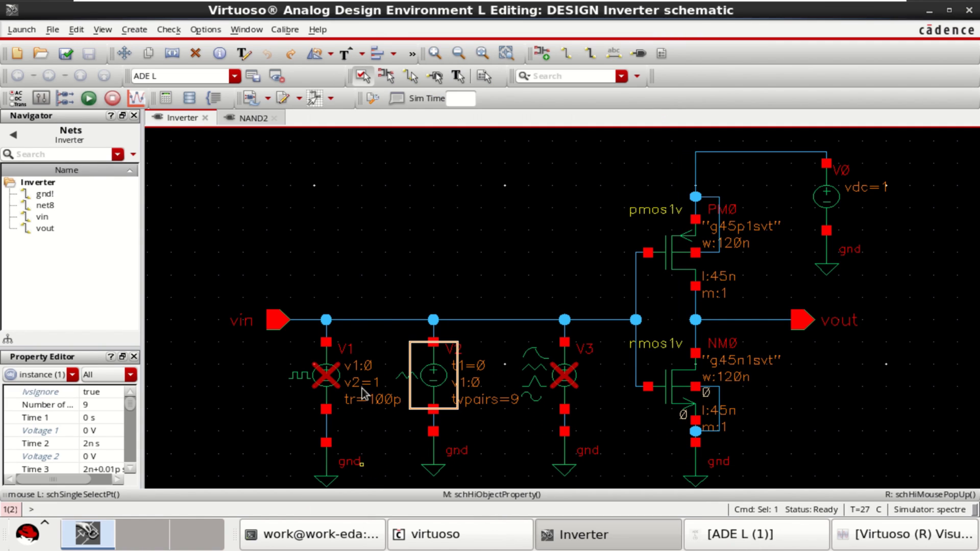
{"action": "left_click", "coordinate": [448, 427]}
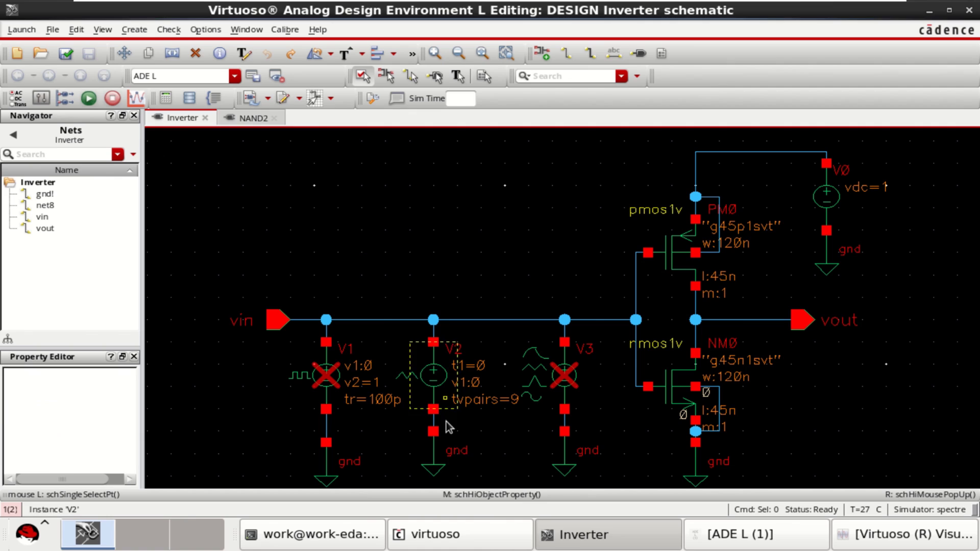
{"action": "left_click", "coordinate": [434, 372]}
{"action": "left_click", "coordinate": [462, 220]}
{"action": "left_click", "coordinate": [542, 53]}
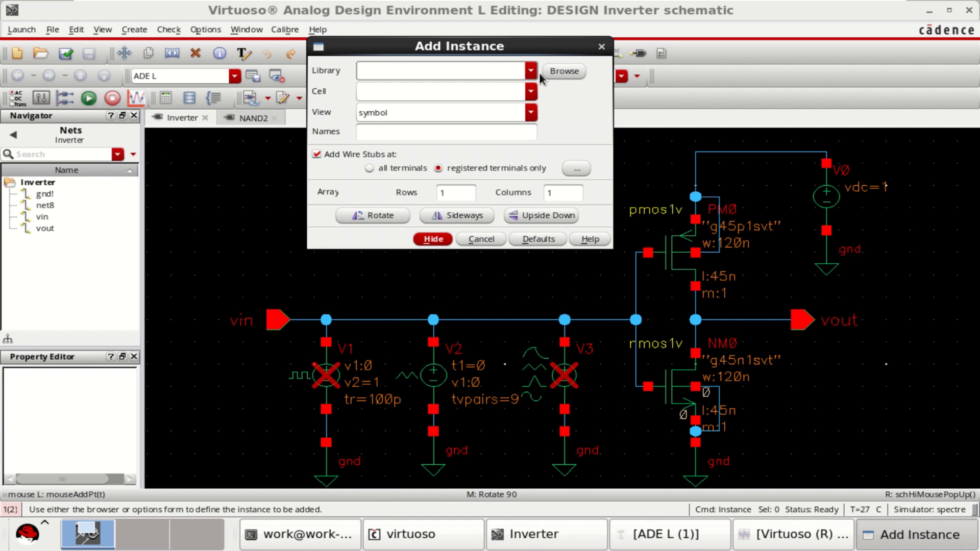
{"action": "left_click", "coordinate": [531, 71]}
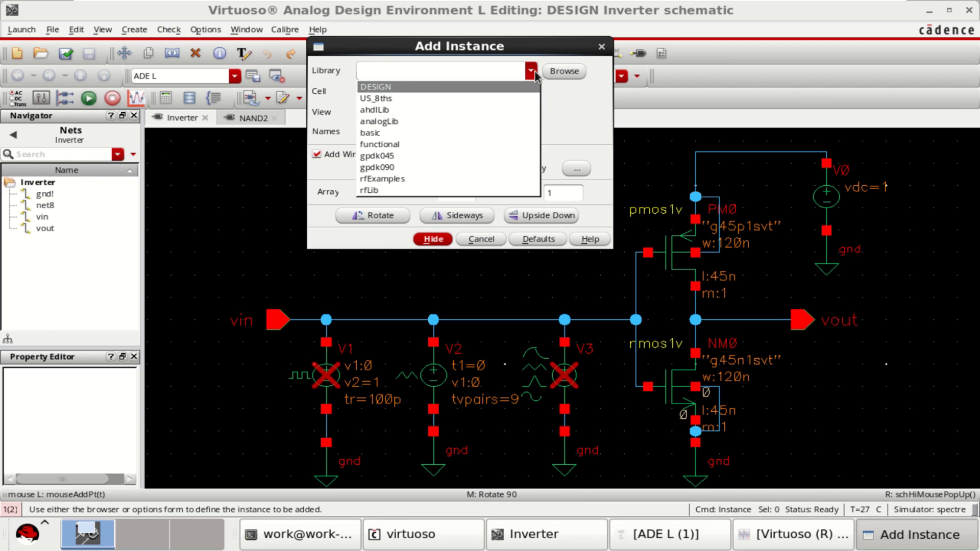
{"action": "left_click", "coordinate": [420, 121]}
{"action": "left_click", "coordinate": [413, 90]}
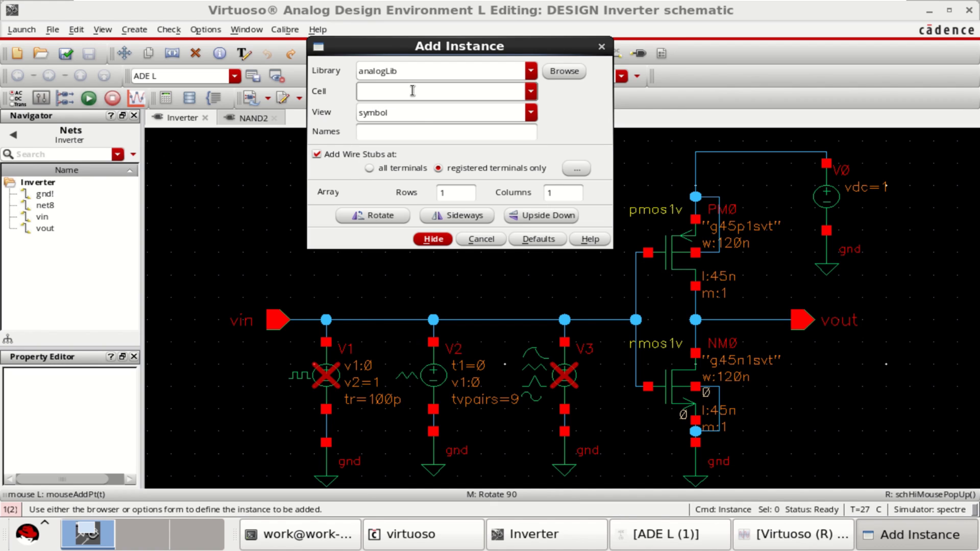
{"action": "type", "text": "vpwl"}
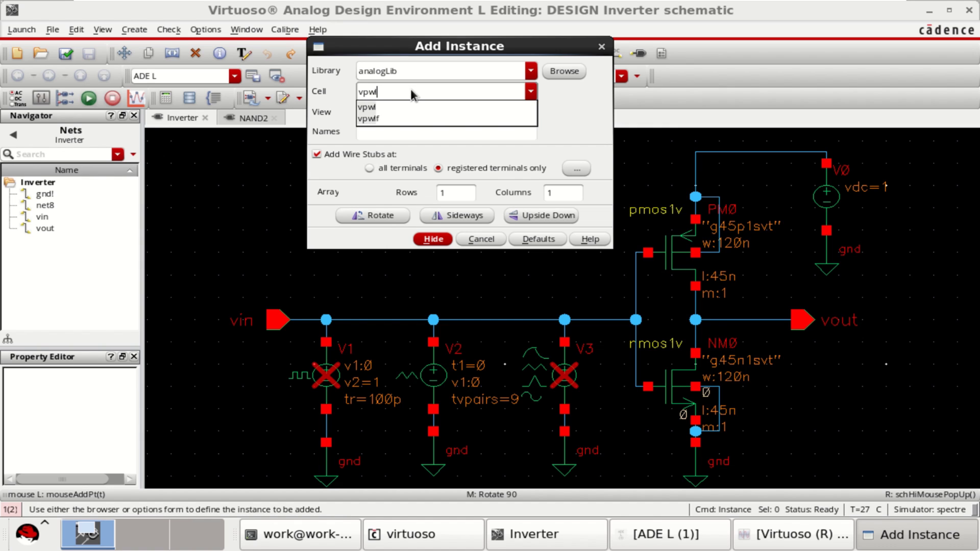
{"action": "left_click", "coordinate": [367, 106]}
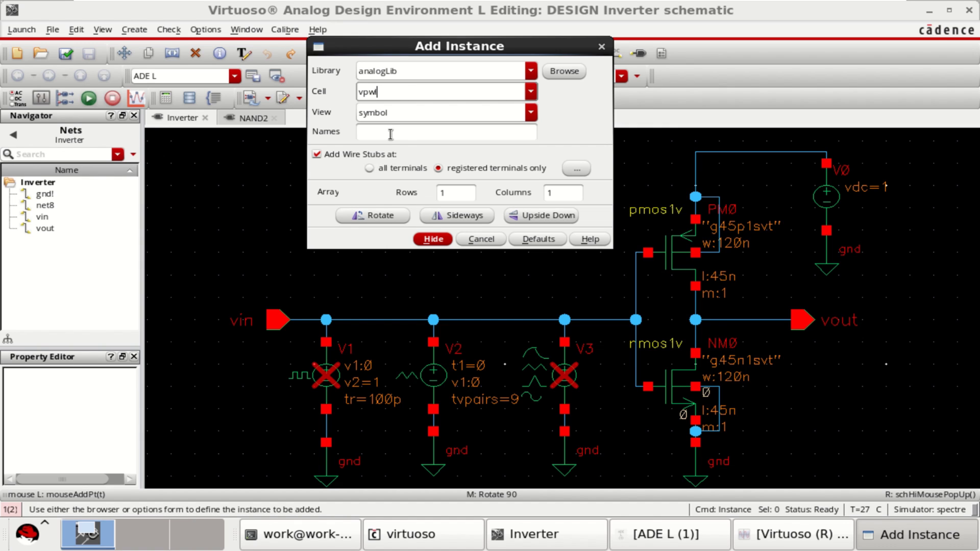
{"action": "left_click", "coordinate": [433, 240]}
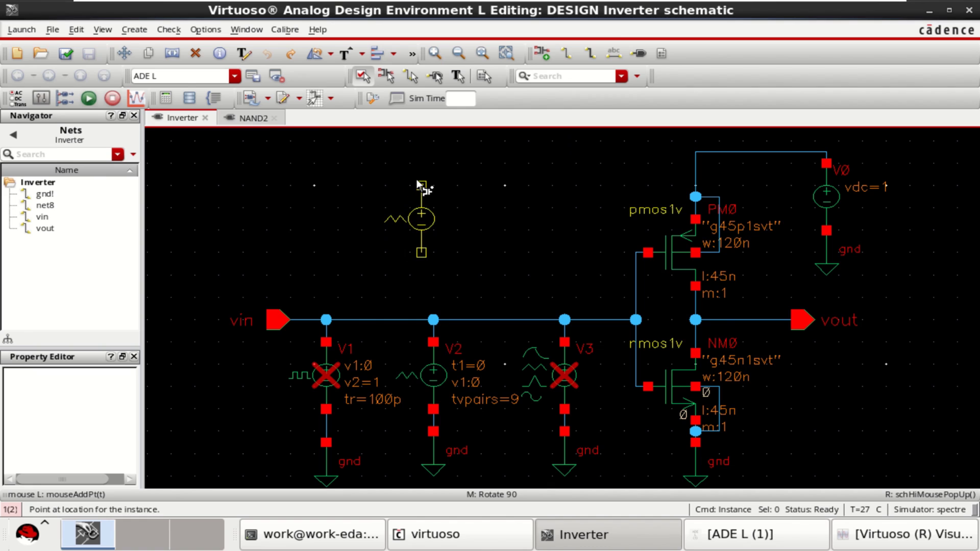
{"action": "left_click", "coordinate": [419, 185]}
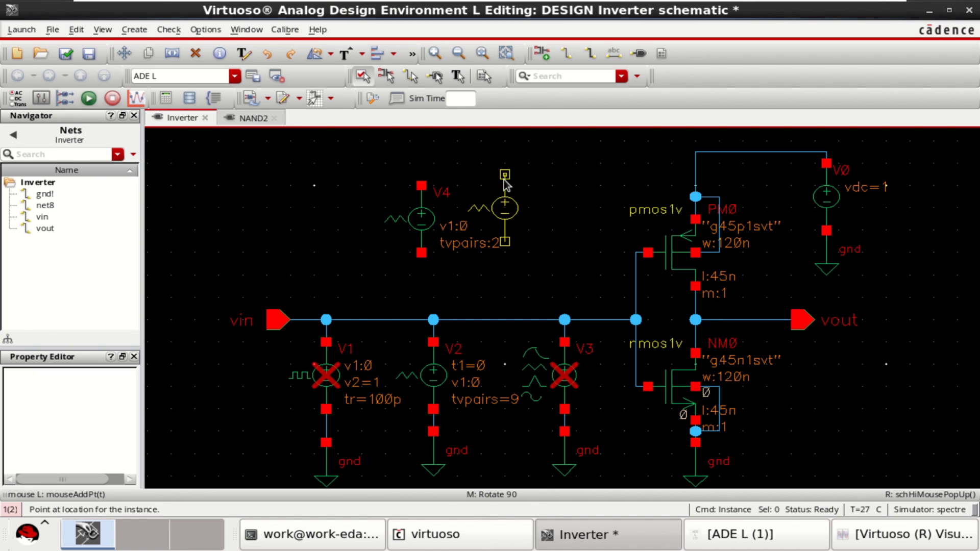
{"action": "key", "text": "Escape"}
{"action": "left_click", "coordinate": [406, 219]}
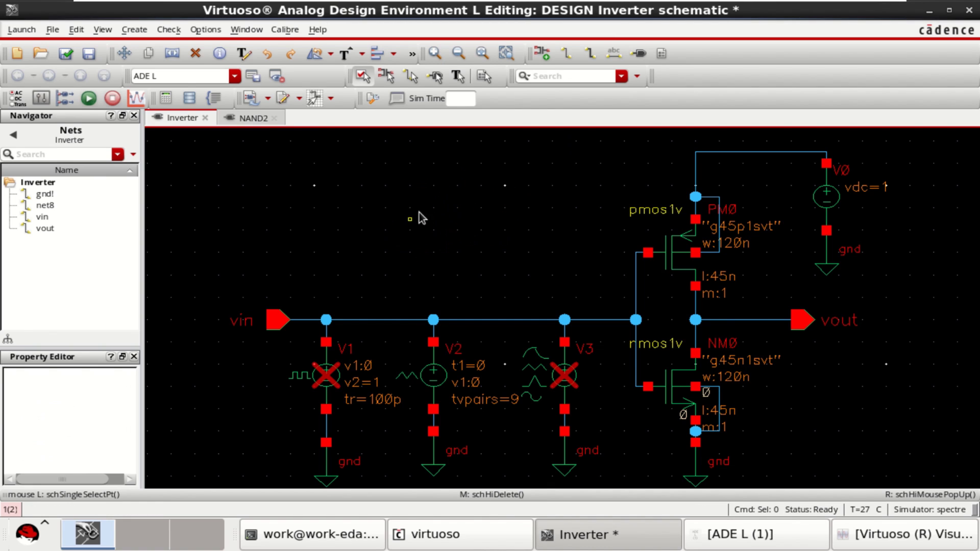
- Place an analogLib vpwl source V5 with 20 point pairs at the schematic's top left
{"action": "left_click", "coordinate": [543, 54]}
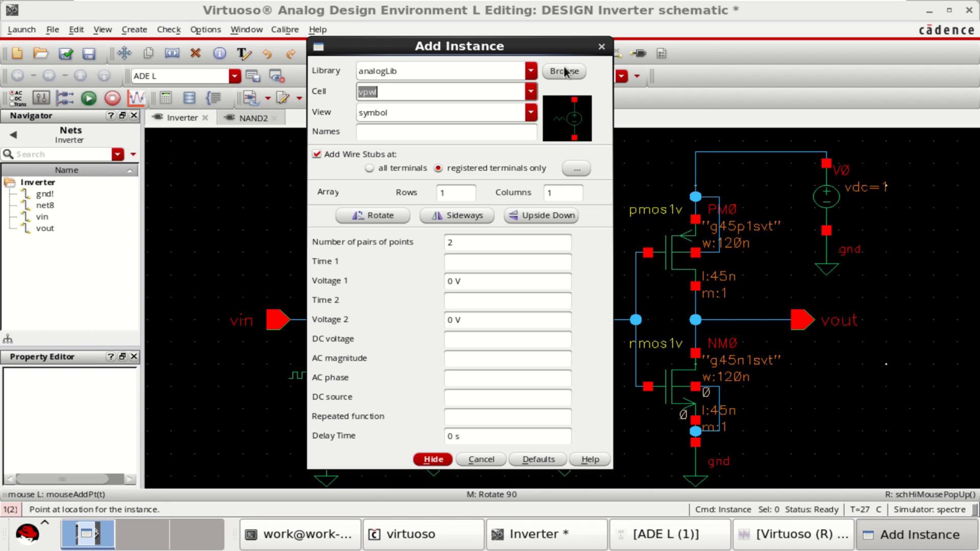
{"action": "left_click", "coordinate": [564, 72]}
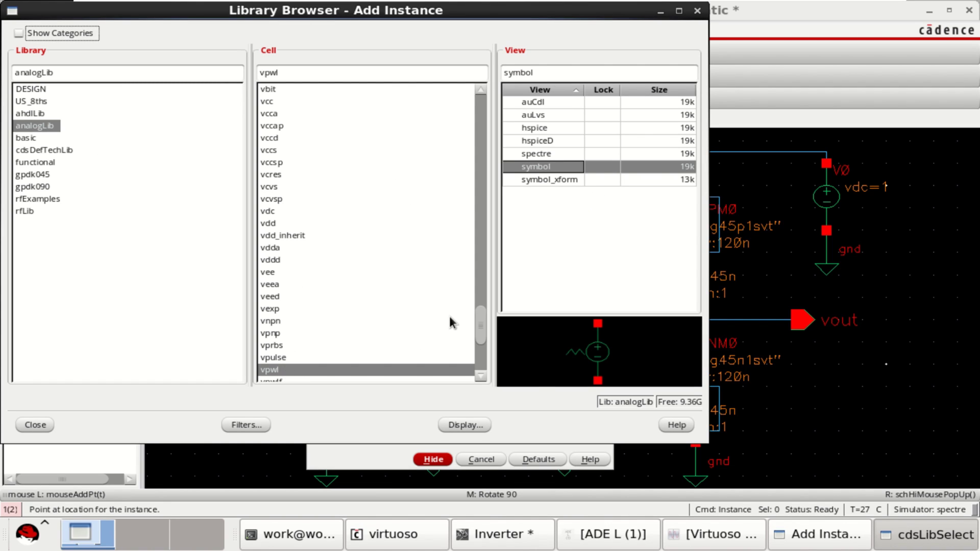
{"action": "scroll", "coordinate": [480, 329], "scroll_direction": "down", "scroll_amount": 5}
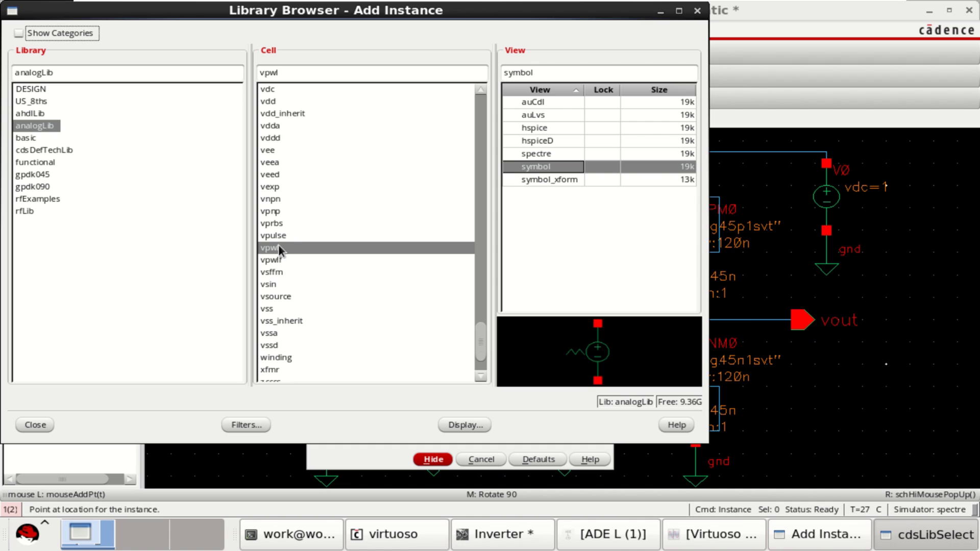
{"action": "left_click", "coordinate": [276, 250], "text": "ctrl"}
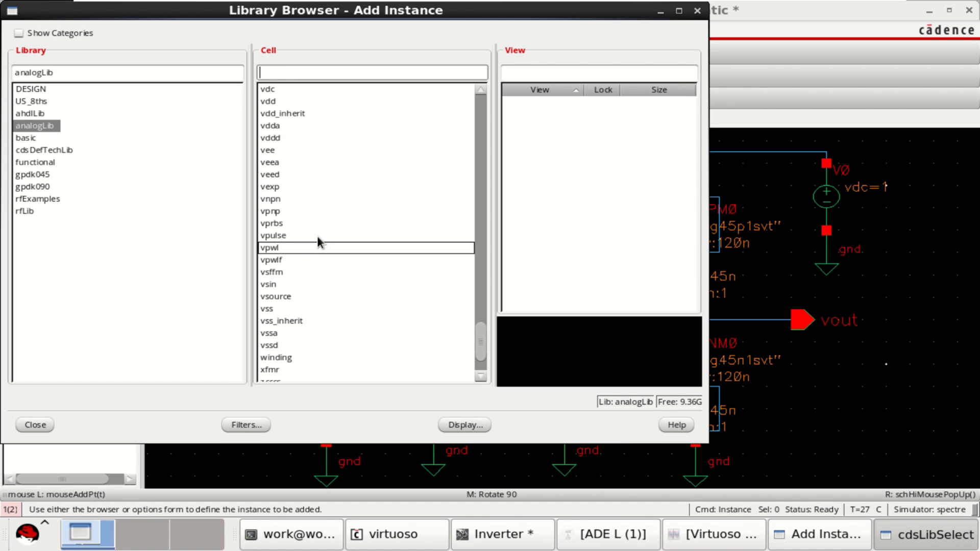
{"action": "left_click", "coordinate": [279, 248]}
{"action": "left_click", "coordinate": [541, 167]}
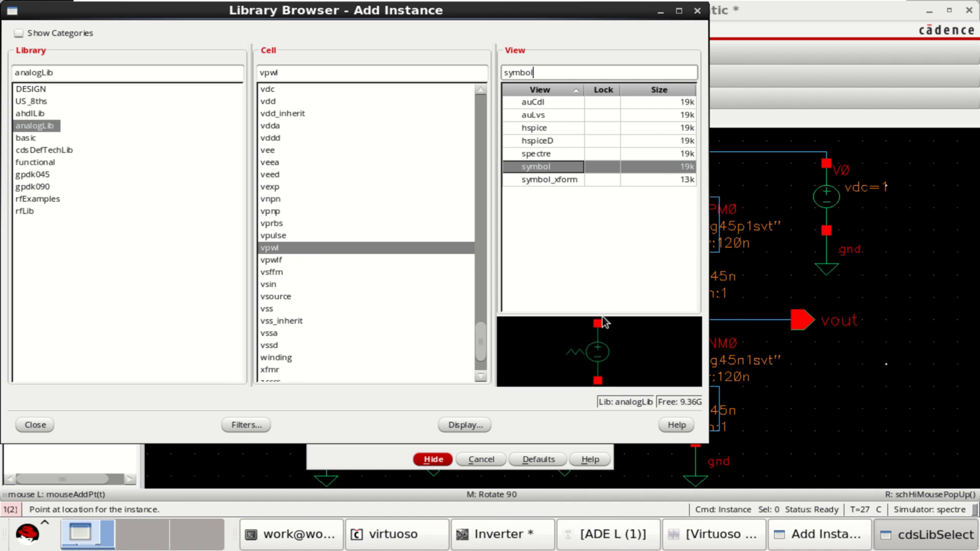
{"action": "left_click", "coordinate": [32, 424]}
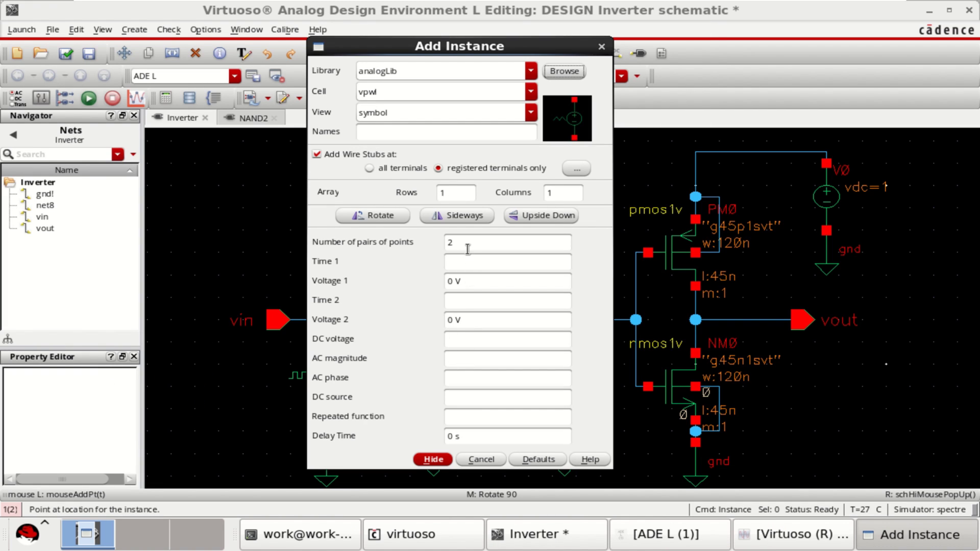
{"action": "left_click", "coordinate": [467, 243]}
{"action": "type", "text": "20"}
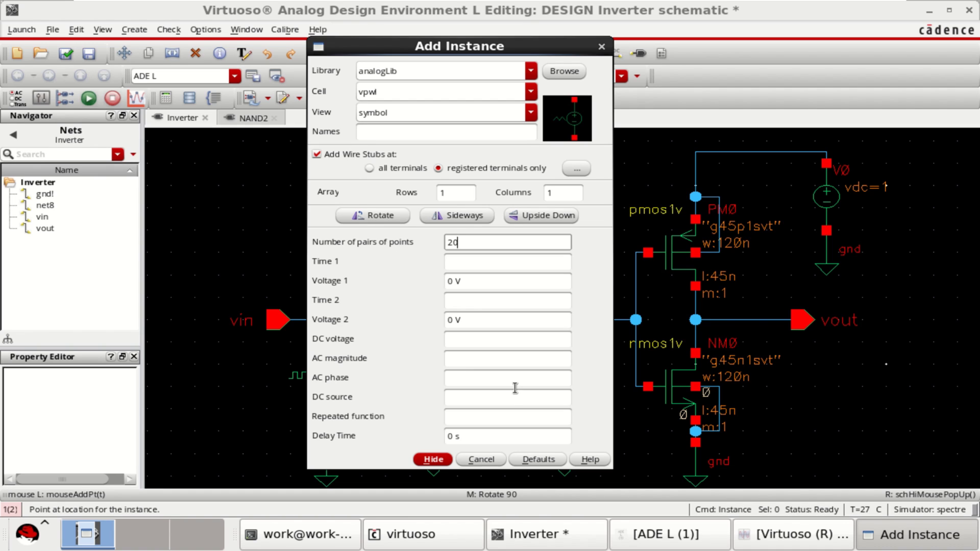
{"action": "left_click", "coordinate": [439, 462]}
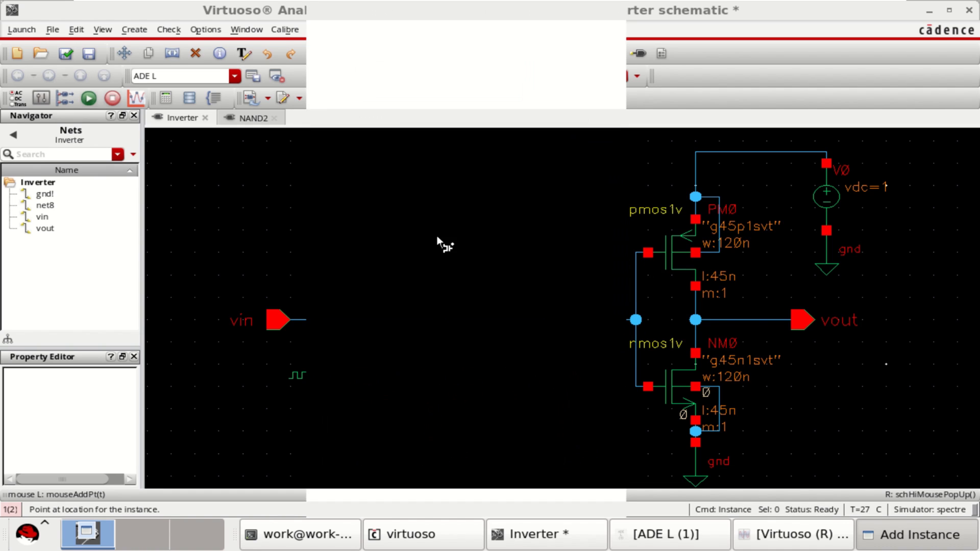
{"action": "left_click", "coordinate": [386, 185]}
{"action": "key", "text": "Escape"}
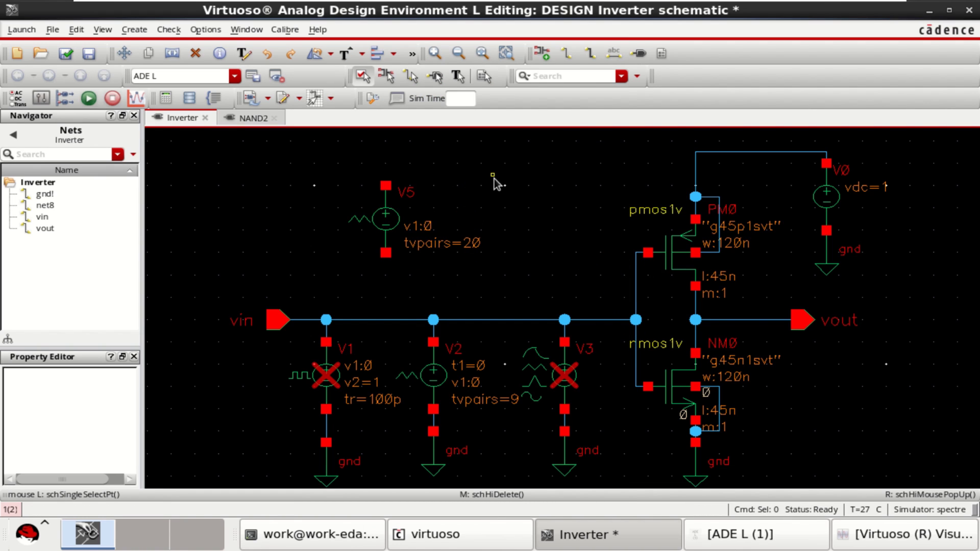
- Review V5's properties, delete V5, and check and save the schematic
{"action": "left_click", "coordinate": [389, 228]}
{"action": "key", "text": "q"}
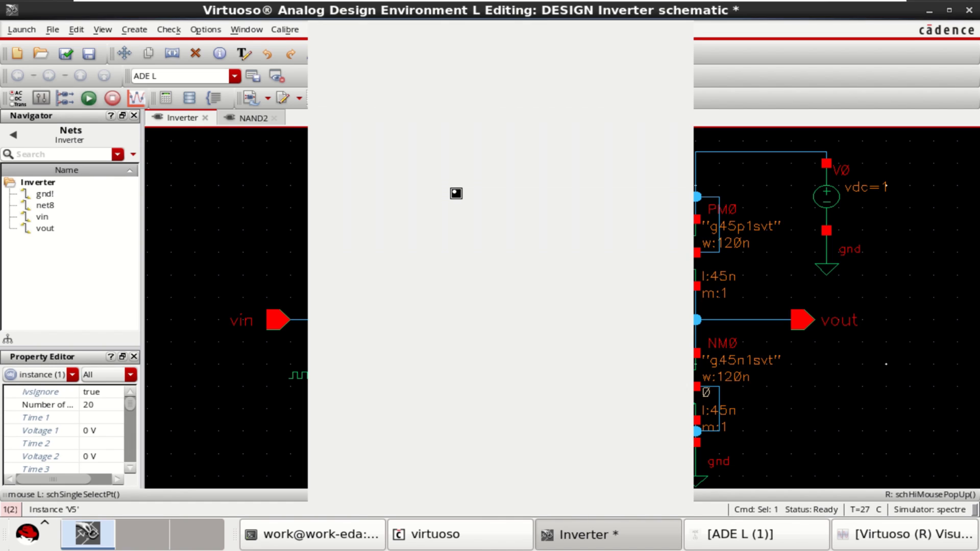
{"action": "scroll", "coordinate": [532, 300], "scroll_direction": "down", "scroll_amount": 8}
{"action": "scroll", "coordinate": [408, 388], "scroll_direction": "down", "scroll_amount": 2}
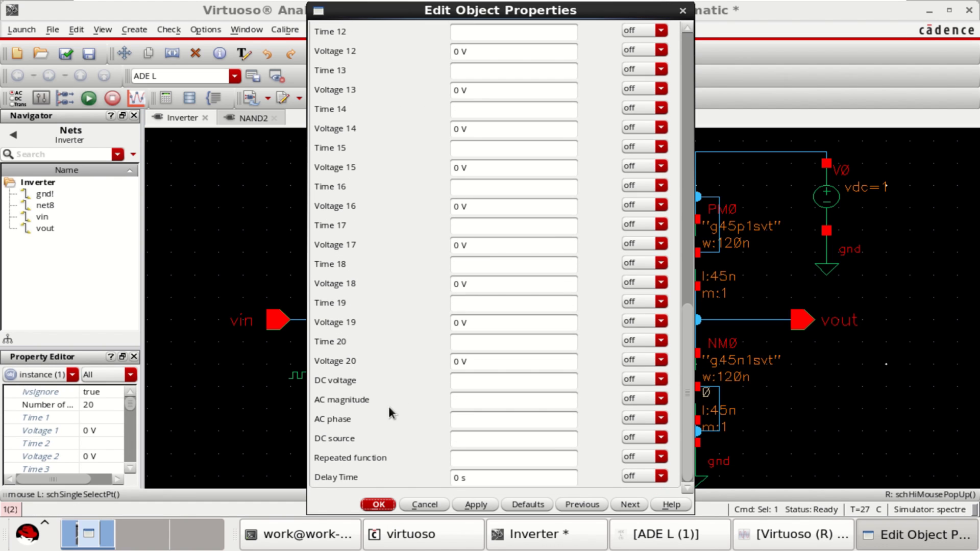
{"action": "left_click", "coordinate": [380, 505]}
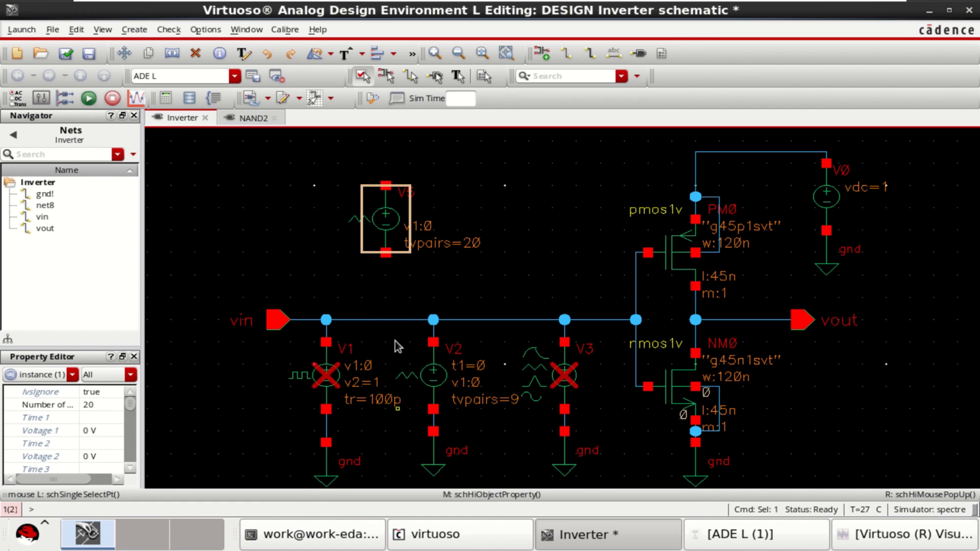
{"action": "left_click", "coordinate": [379, 211]}
{"action": "key", "text": "Delete"}
{"action": "left_click", "coordinate": [66, 53]}
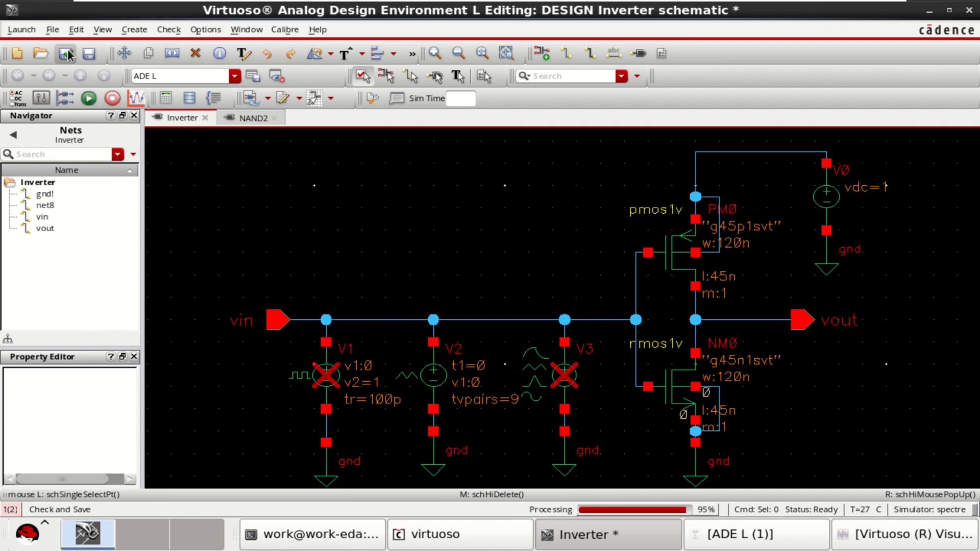
- Rerun the simulation, split vin and vout into separate strips, then close the waveform viewer
{"action": "left_click", "coordinate": [782, 534]}
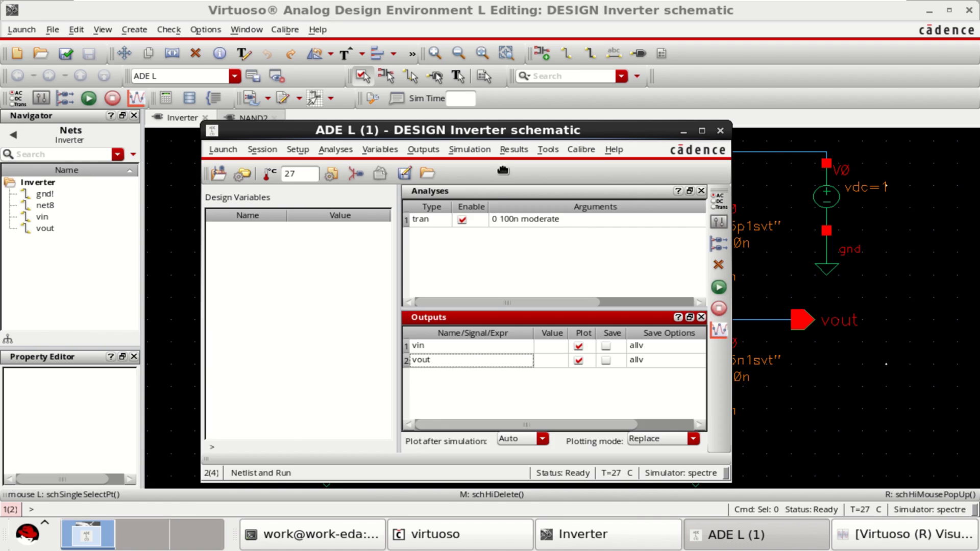
{"action": "left_click_drag", "start_coordinate": [604, 137], "coordinate": [572, 167]}
{"action": "left_click", "coordinate": [642, 167]}
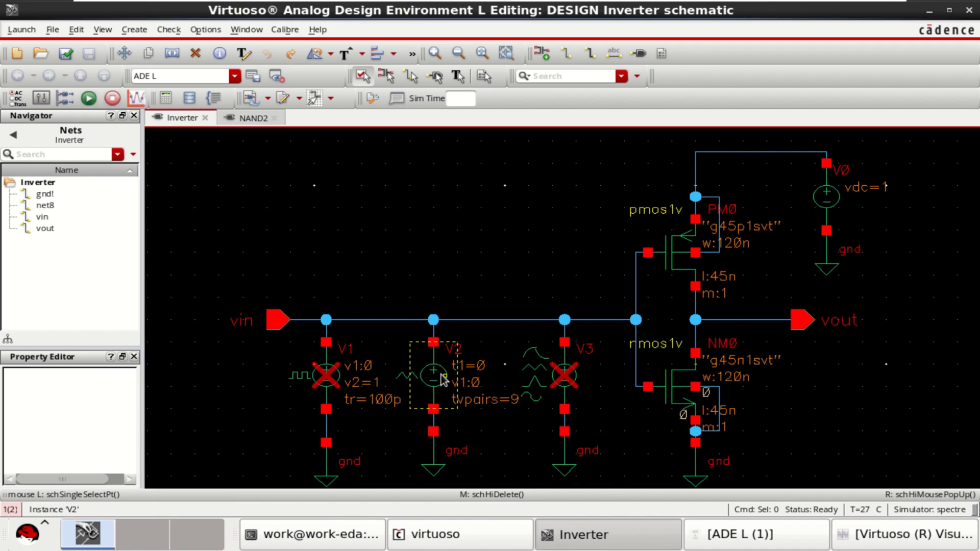
{"action": "left_click", "coordinate": [791, 535]}
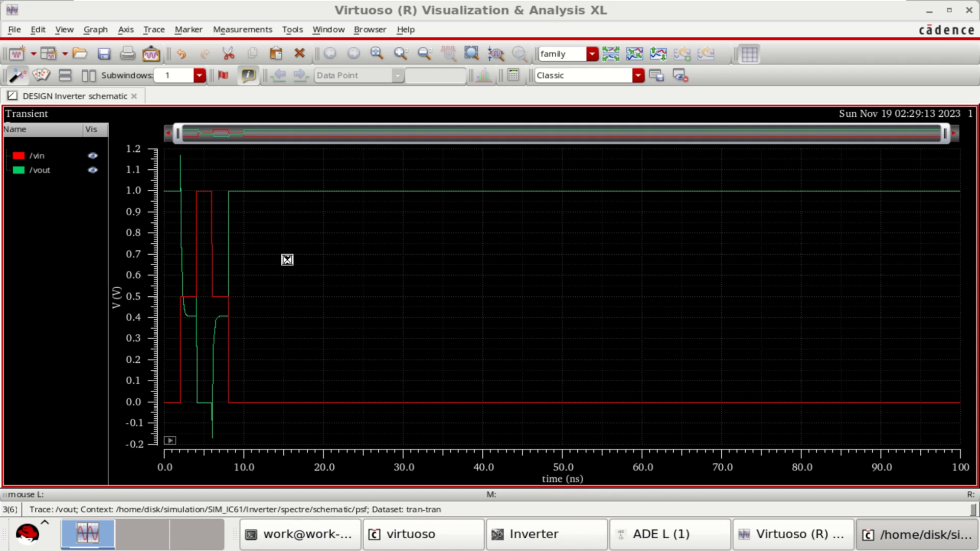
{"action": "left_click", "coordinate": [610, 52]}
{"action": "mouse_move", "coordinate": [183, 242]}
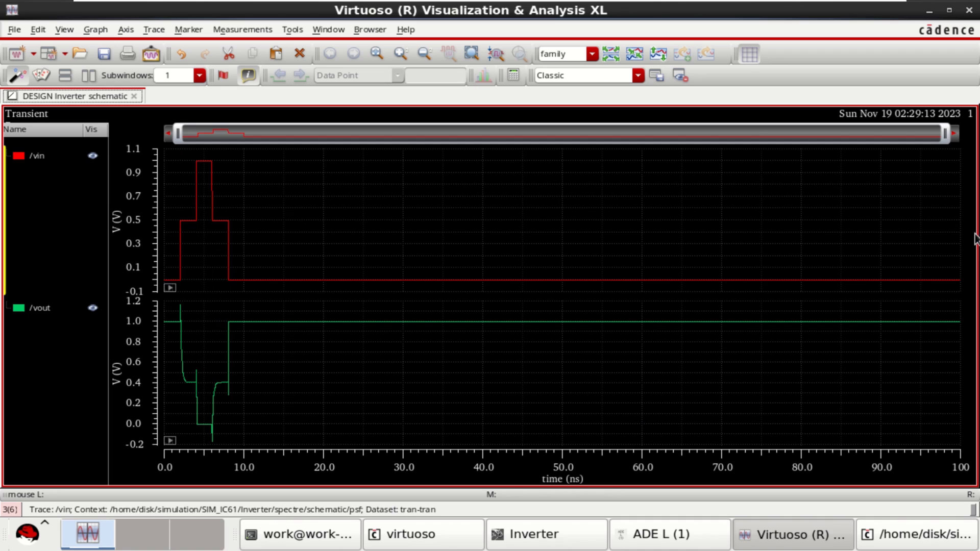
{"action": "left_click", "coordinate": [969, 11]}
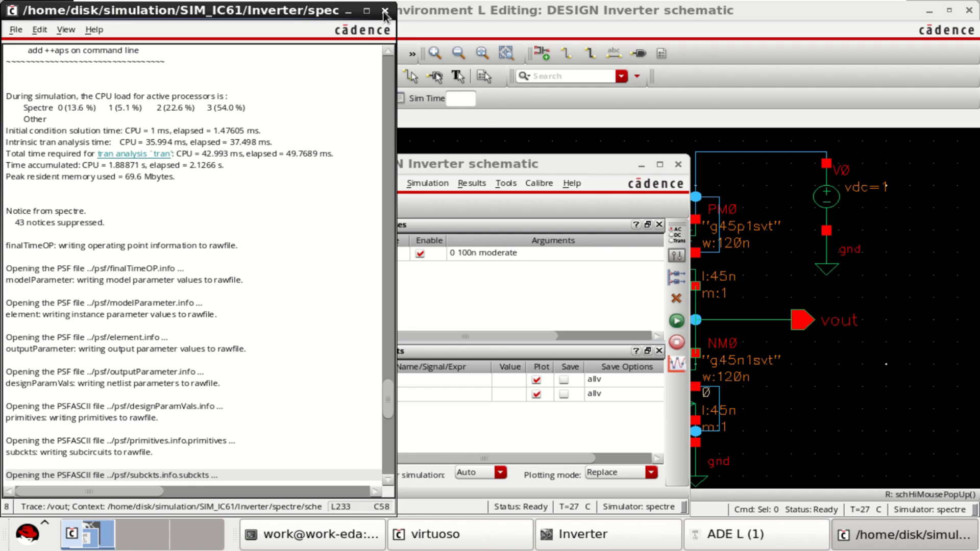
- Change the tran analysis stop time from 100n to 20n
{"action": "left_click", "coordinate": [385, 11]}
{"action": "right_click", "coordinate": [448, 256]}
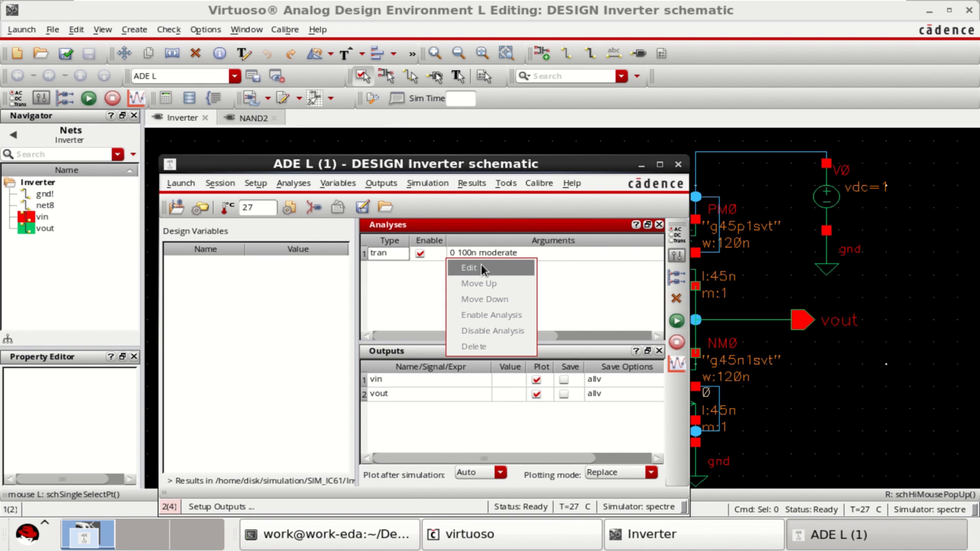
{"action": "left_click", "coordinate": [482, 265]}
{"action": "left_click_drag", "start_coordinate": [411, 213], "coordinate": [366, 207]}
{"action": "type", "text": "20n"}
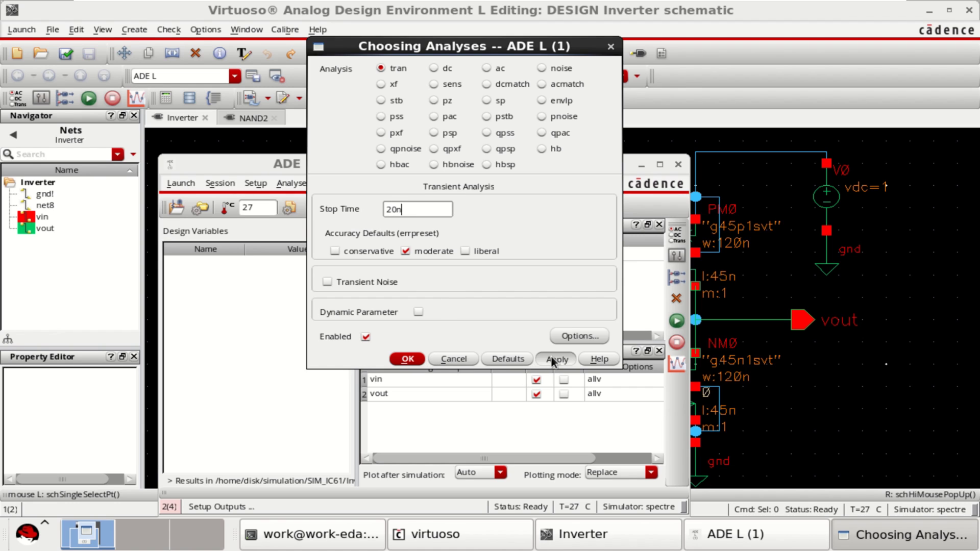
{"action": "left_click", "coordinate": [407, 359]}
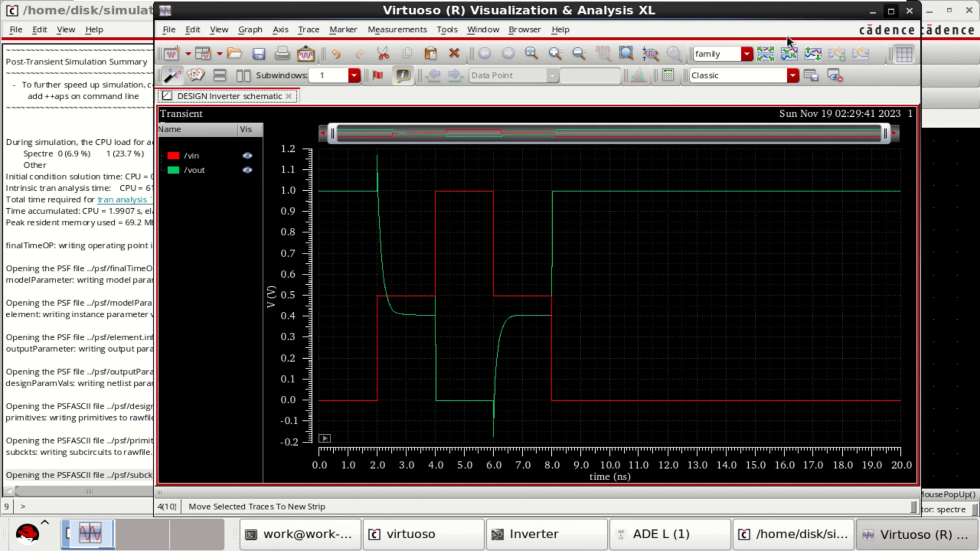
- Maximise the waveform window, select the /vin and /vout traces to inspect, then close it
{"action": "left_click", "coordinate": [891, 10]}
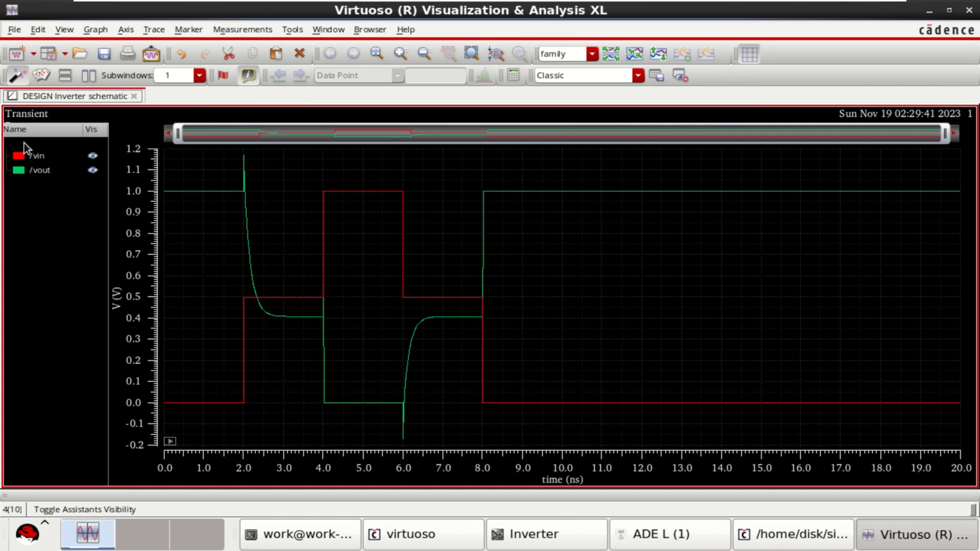
{"action": "left_click", "coordinate": [23, 156]}
{"action": "left_click", "coordinate": [31, 172], "text": "ctrl"}
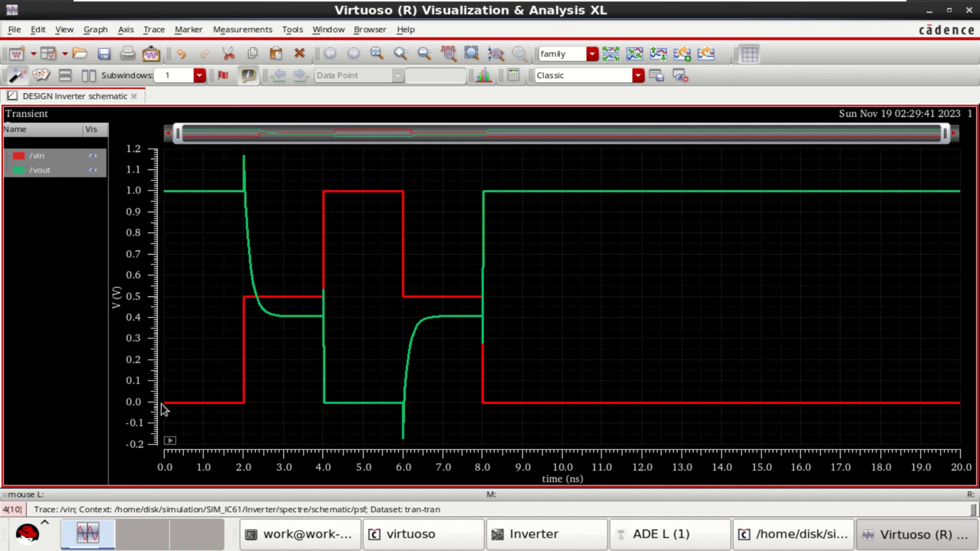
{"action": "mouse_move", "coordinate": [164, 404]}
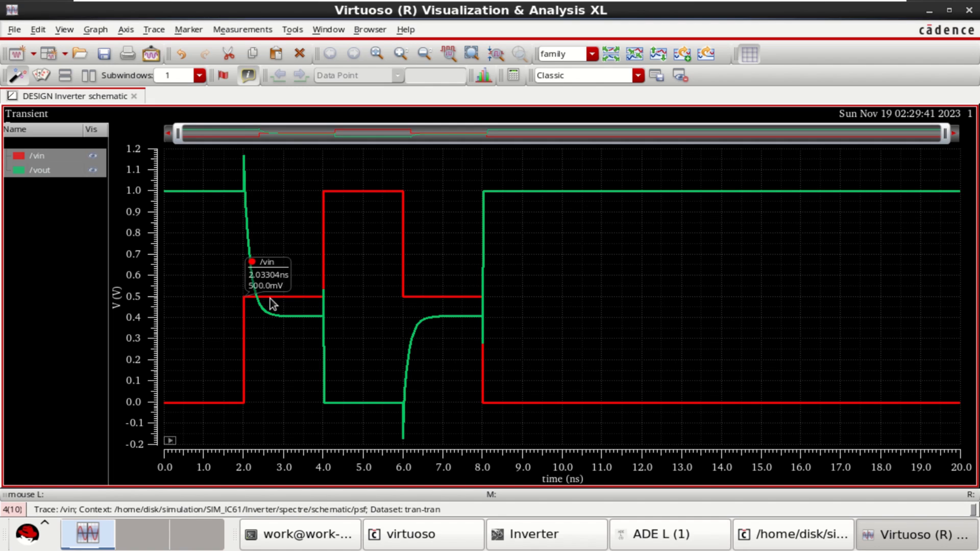
{"action": "mouse_move", "coordinate": [322, 302]}
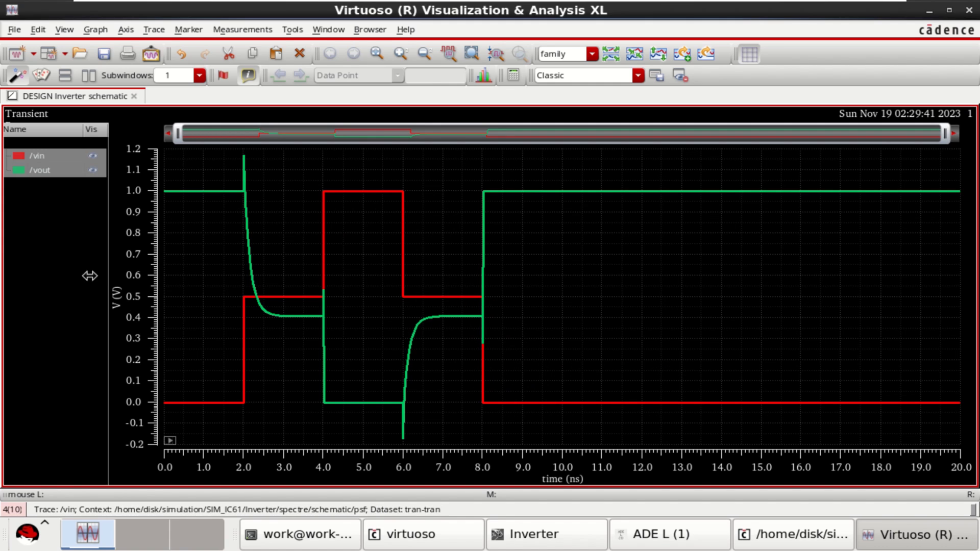
{"action": "left_click", "coordinate": [968, 10]}
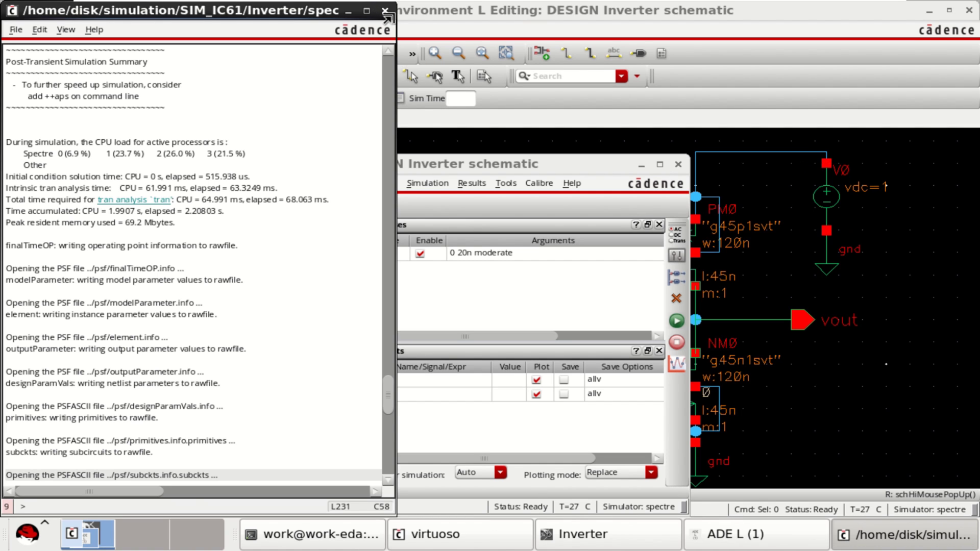
- Close the spectre log and mark source V2 as ignored in the Inverter schematic
{"action": "left_click", "coordinate": [385, 11]}
{"action": "left_click", "coordinate": [899, 320]}
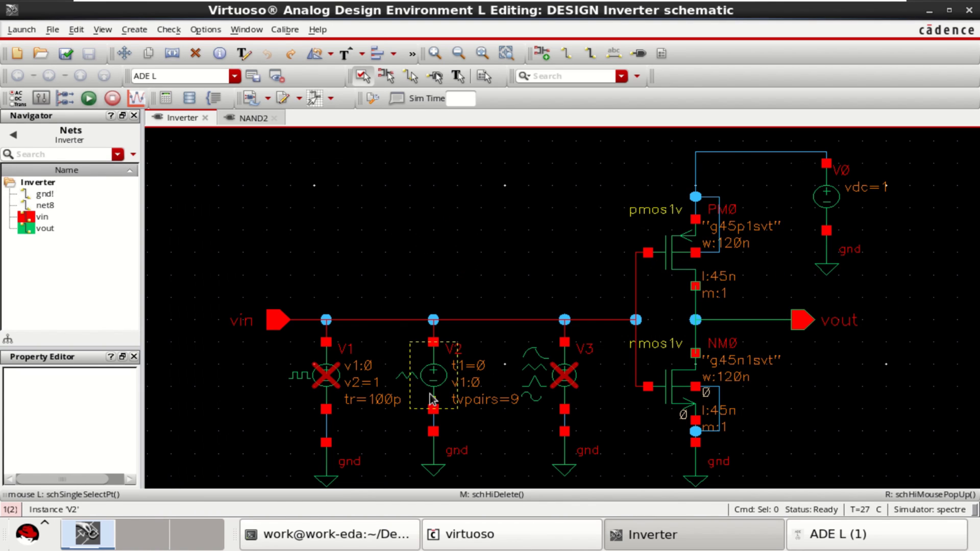
{"action": "left_click", "coordinate": [430, 353]}
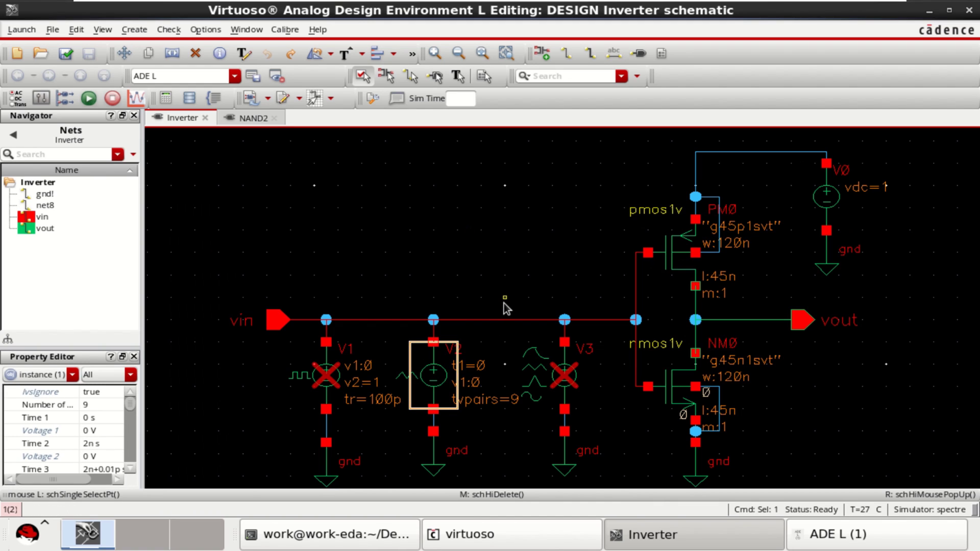
{"action": "key", "text": "shift"}
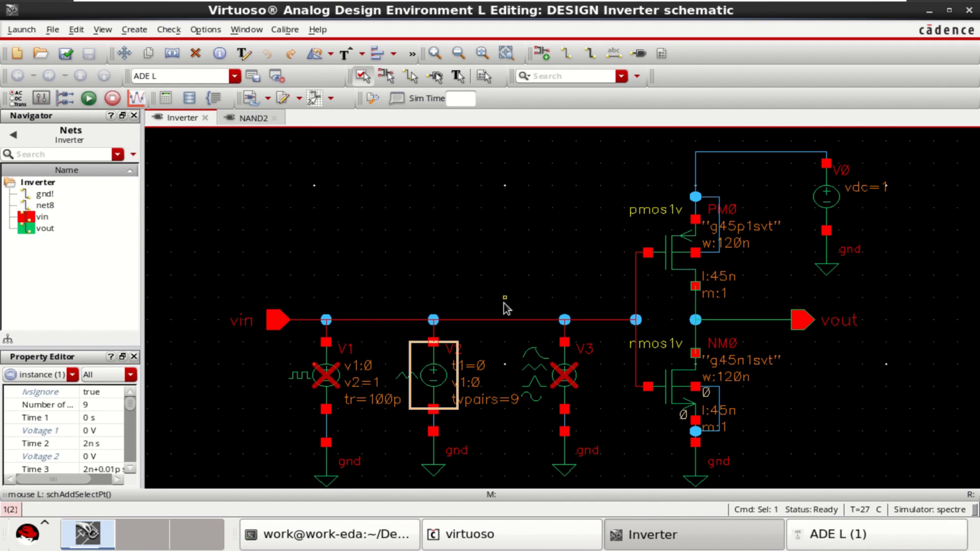
{"action": "middle_click", "coordinate": [504, 304]}
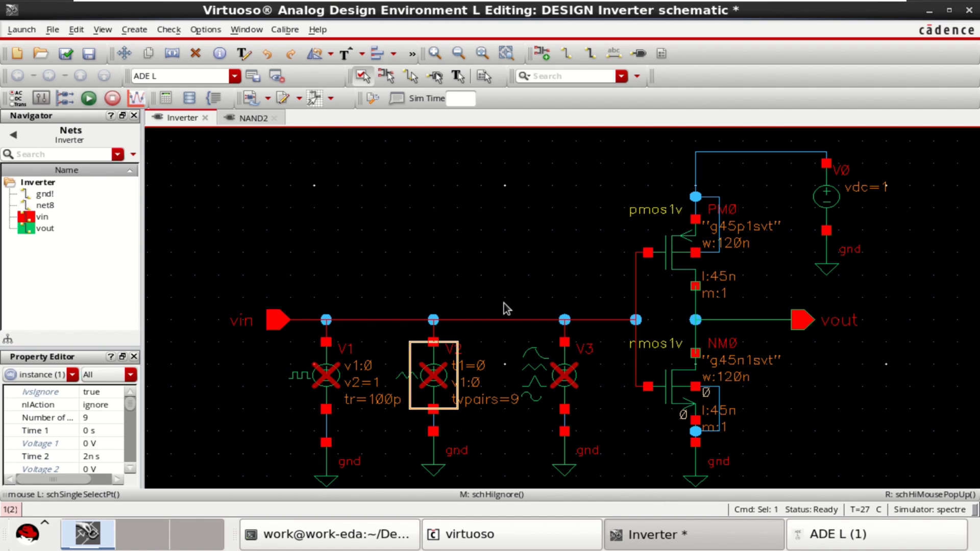
- Un-ignore source V3 and bring up its full Edit Object Properties sheet
{"action": "left_click", "coordinate": [579, 396]}
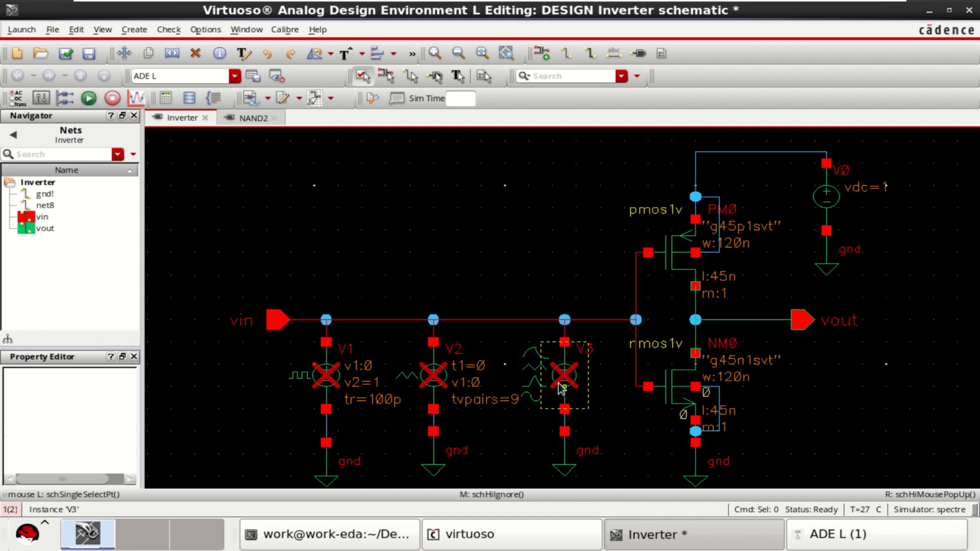
{"action": "middle_click", "coordinate": [622, 399]}
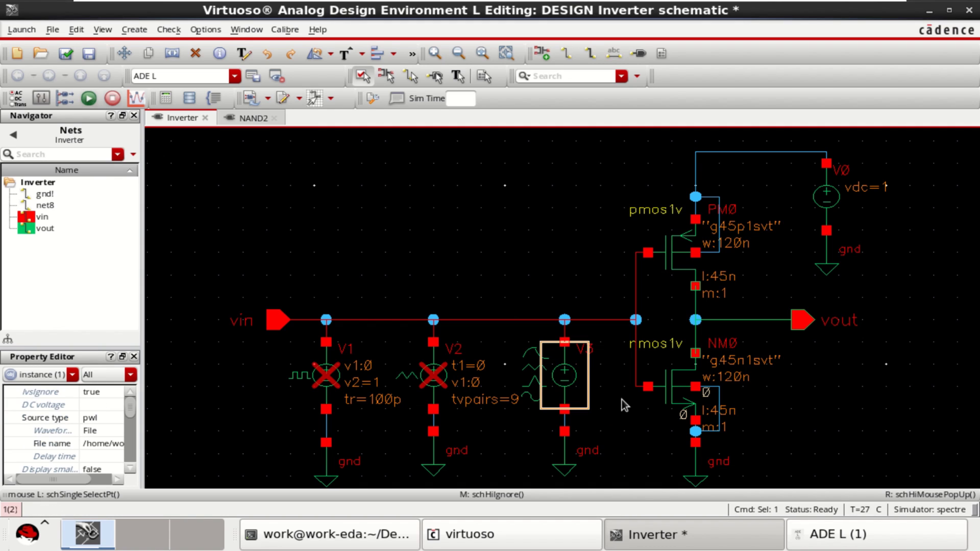
{"action": "left_click", "coordinate": [632, 446]}
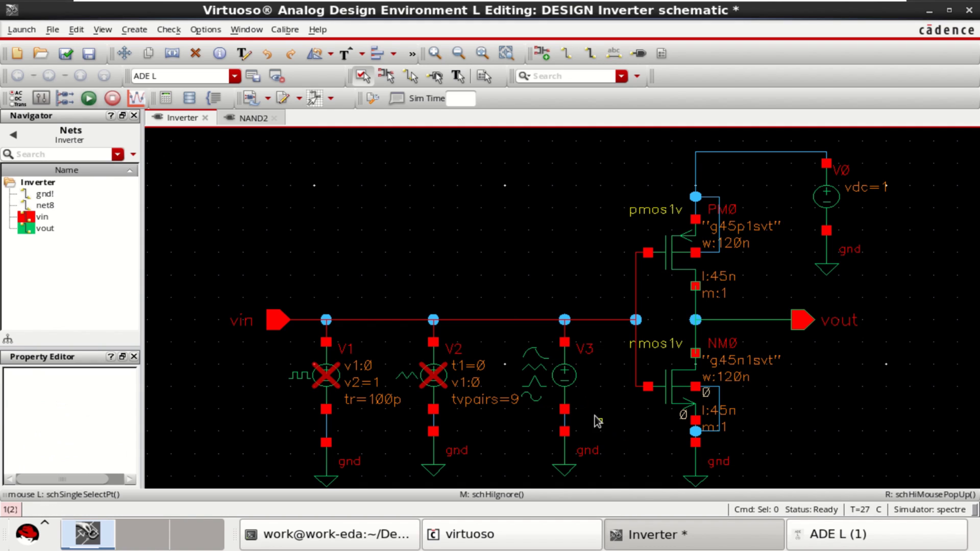
{"action": "left_click", "coordinate": [567, 375]}
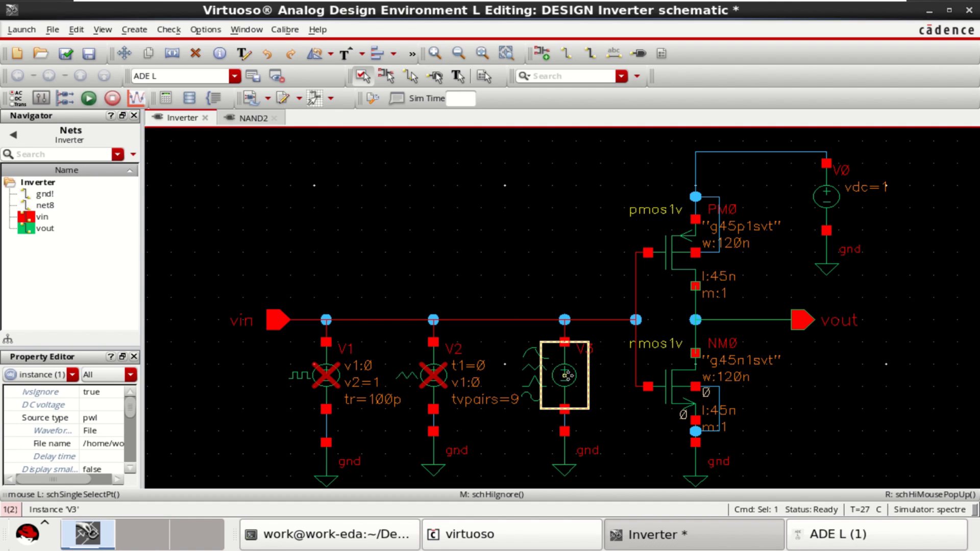
{"action": "key", "text": "q"}
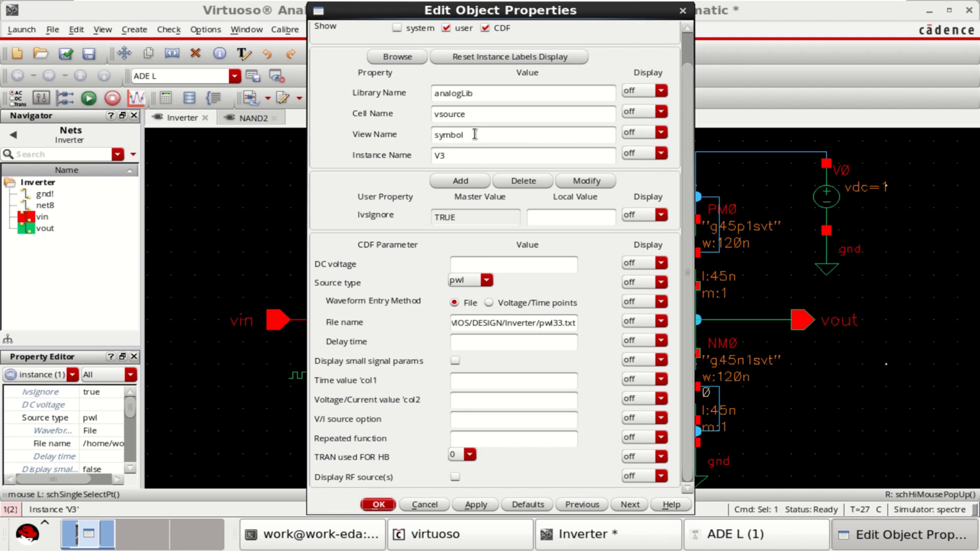
- Highlight the vsource cell name, then dismiss V3's property form unchanged
{"action": "left_click_drag", "start_coordinate": [474, 116], "coordinate": [410, 117]}
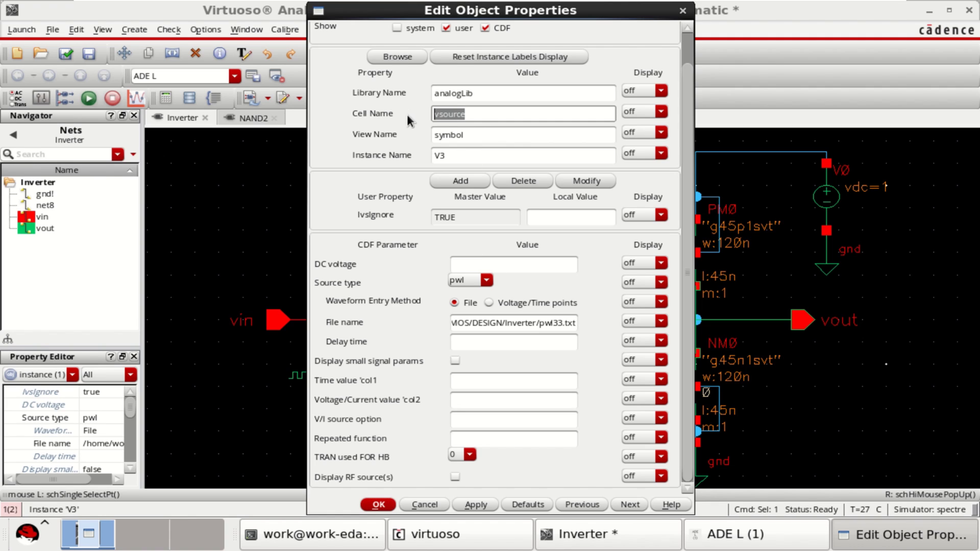
{"action": "left_click", "coordinate": [681, 12]}
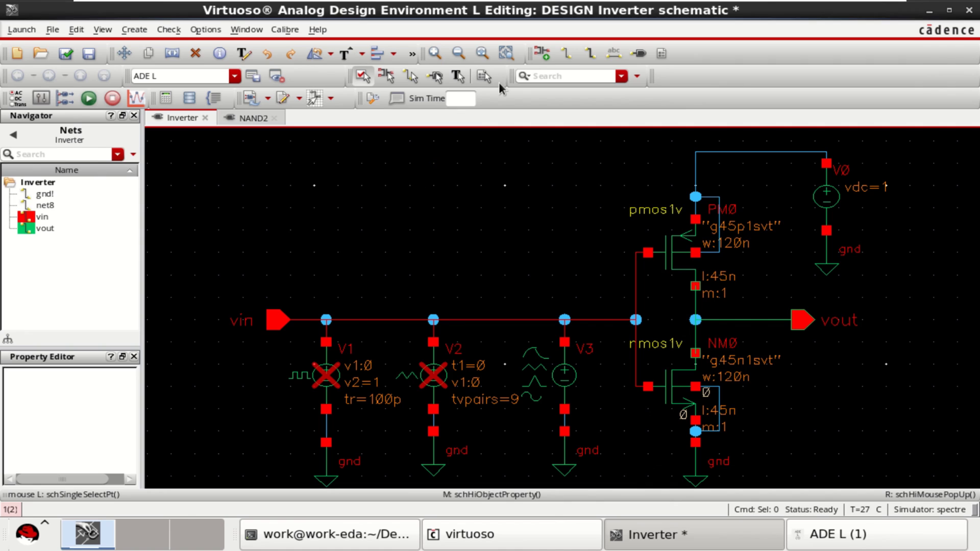
{"action": "left_click", "coordinate": [539, 53]}
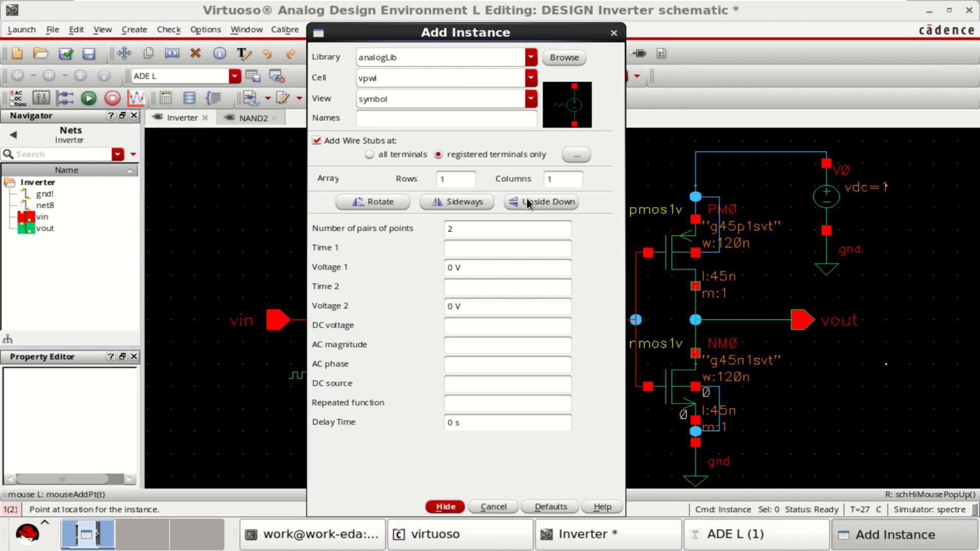
{"action": "left_click", "coordinate": [562, 58]}
{"action": "left_click_drag", "start_coordinate": [323, 73], "coordinate": [252, 73]}
{"action": "type", "text": "v"}
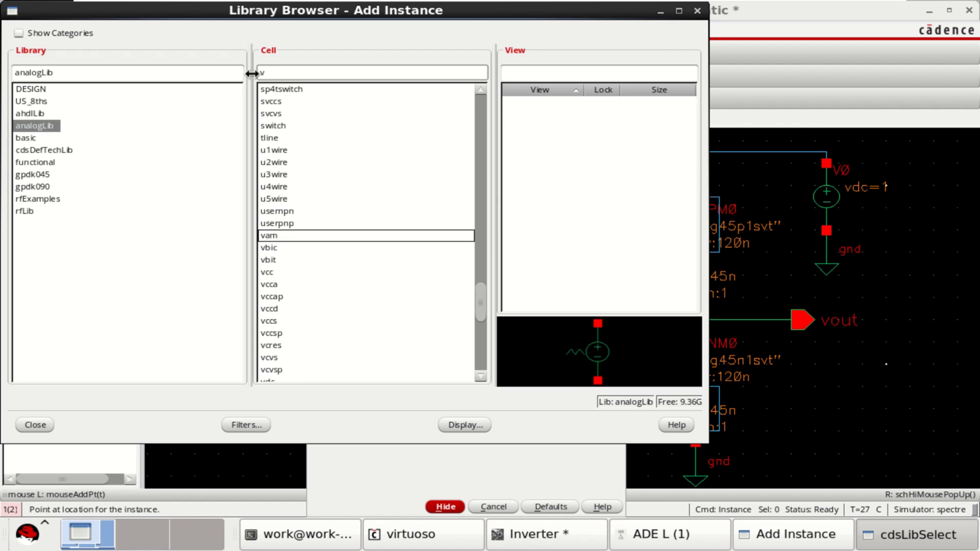
{"action": "type", "text": "sour"}
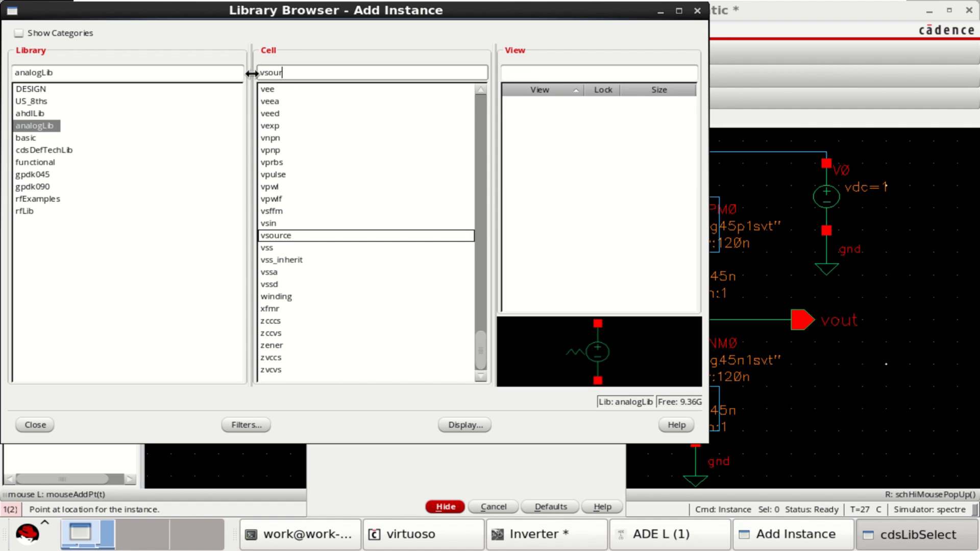
{"action": "type", "text": "ce"}
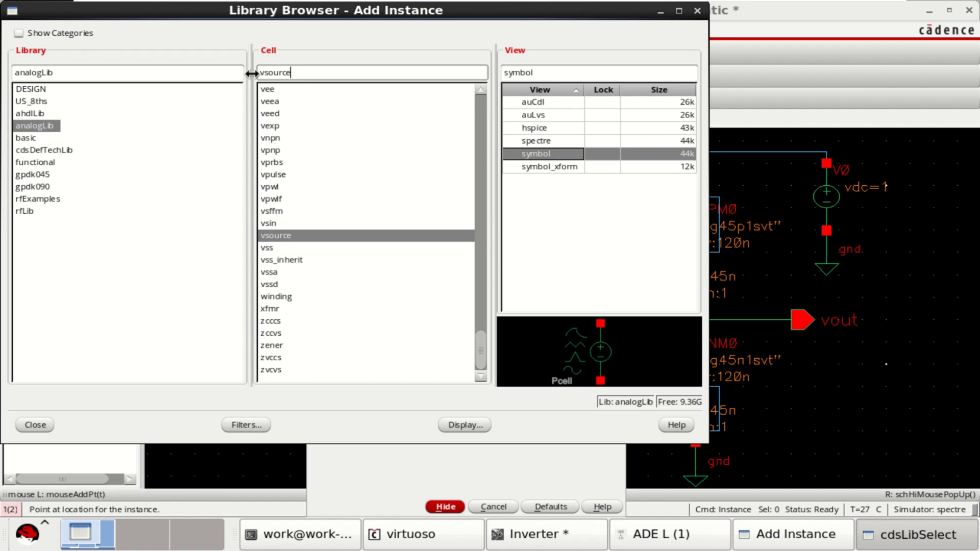
{"action": "left_click", "coordinate": [290, 238]}
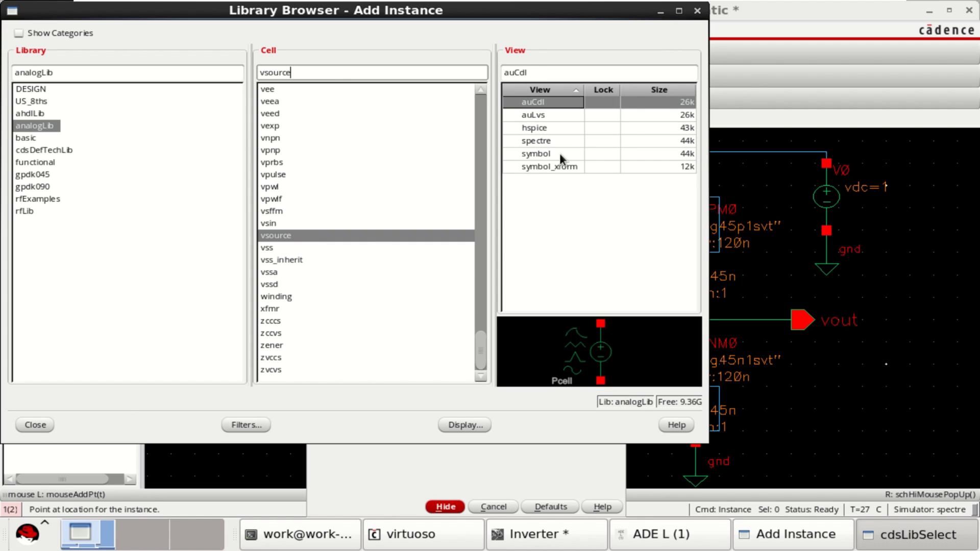
{"action": "left_click", "coordinate": [559, 153]}
{"action": "left_click", "coordinate": [35, 425]}
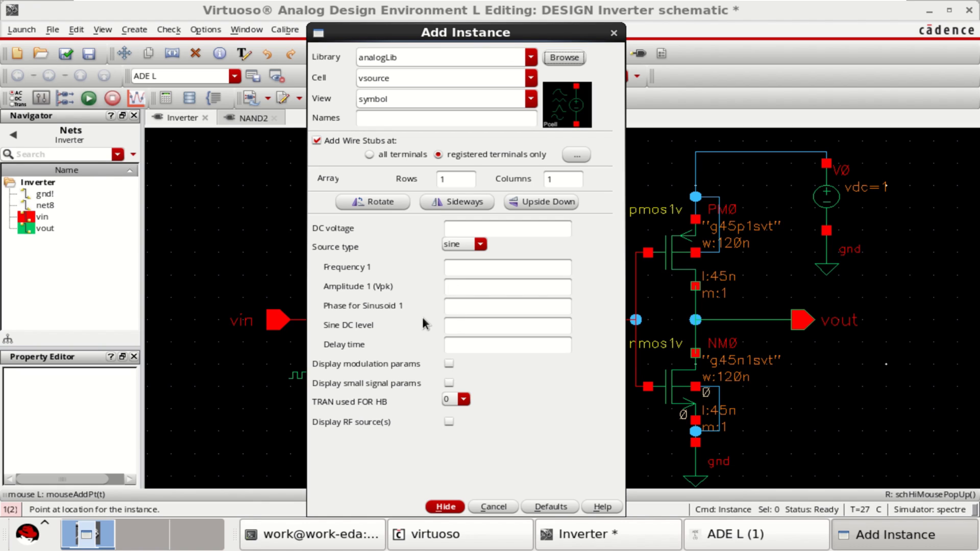
{"action": "left_click", "coordinate": [480, 245]}
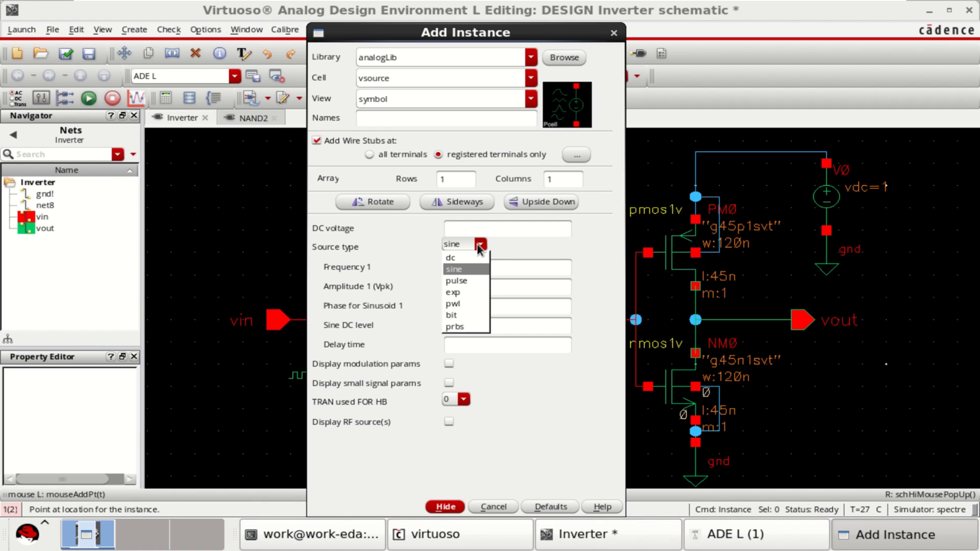
{"action": "left_click", "coordinate": [474, 304]}
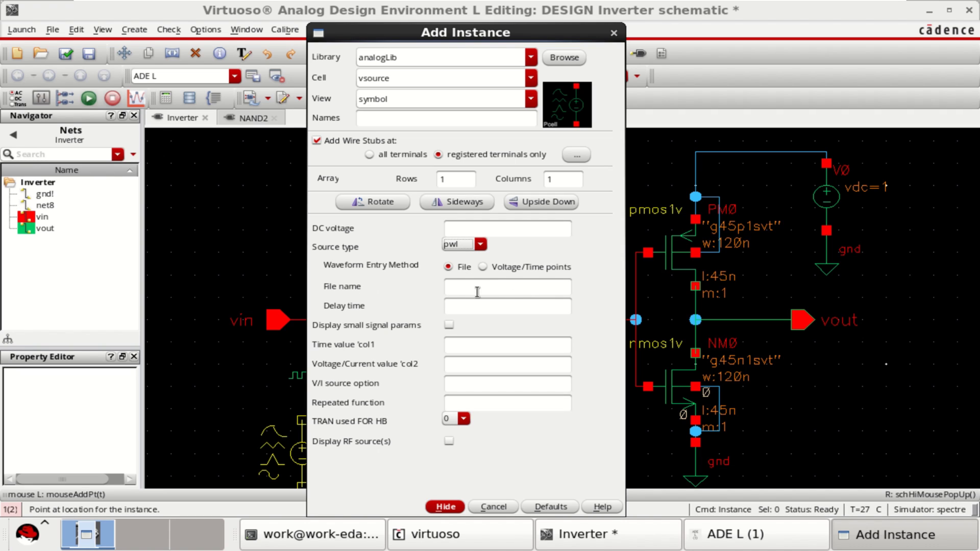
{"action": "left_click", "coordinate": [533, 288]}
- Cancel the pending source placement and open V3's full properties
{"action": "left_click", "coordinate": [493, 506]}
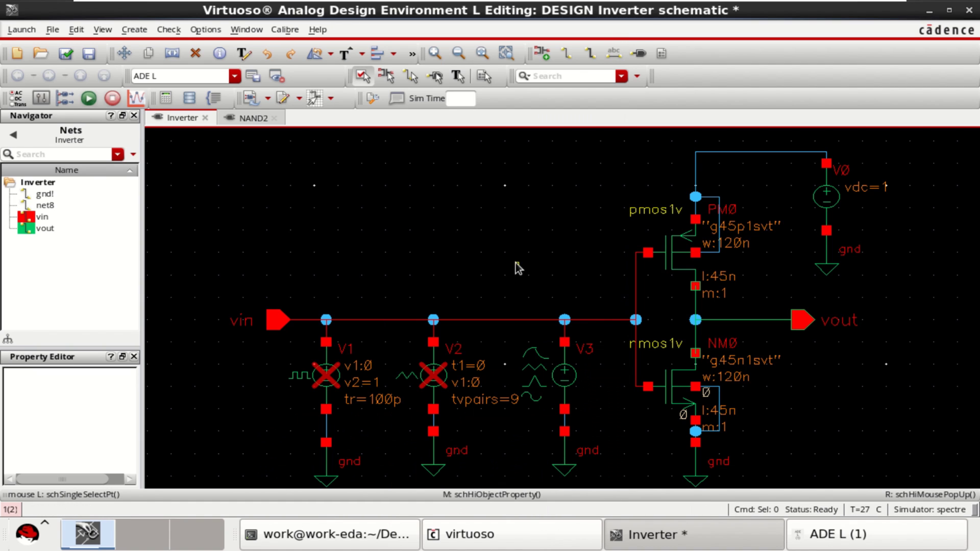
{"action": "left_click", "coordinate": [565, 385]}
{"action": "key", "text": "q"}
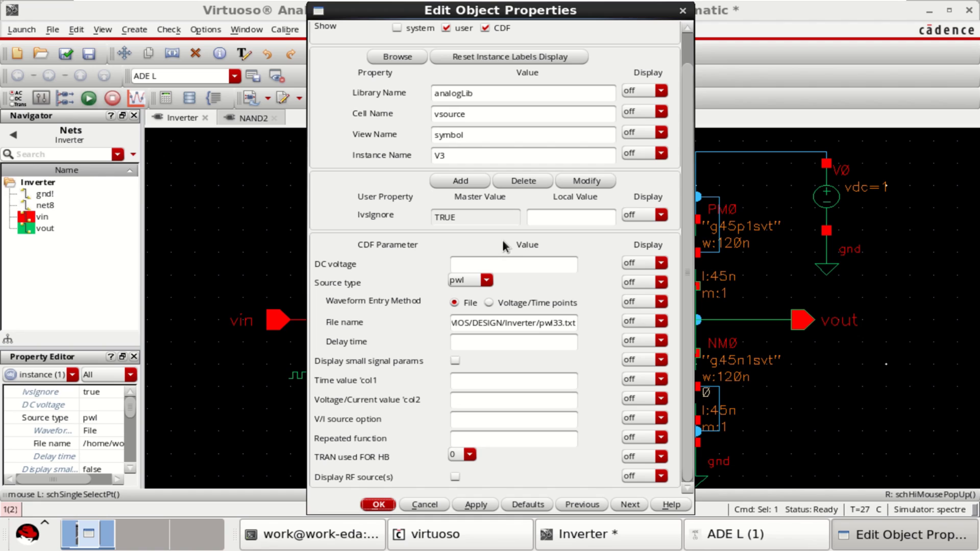
- Set V3's PWL file name to GDI_MOS/DESIGN/Inverter/pwl33.txt and apply
{"action": "left_click", "coordinate": [571, 324]}
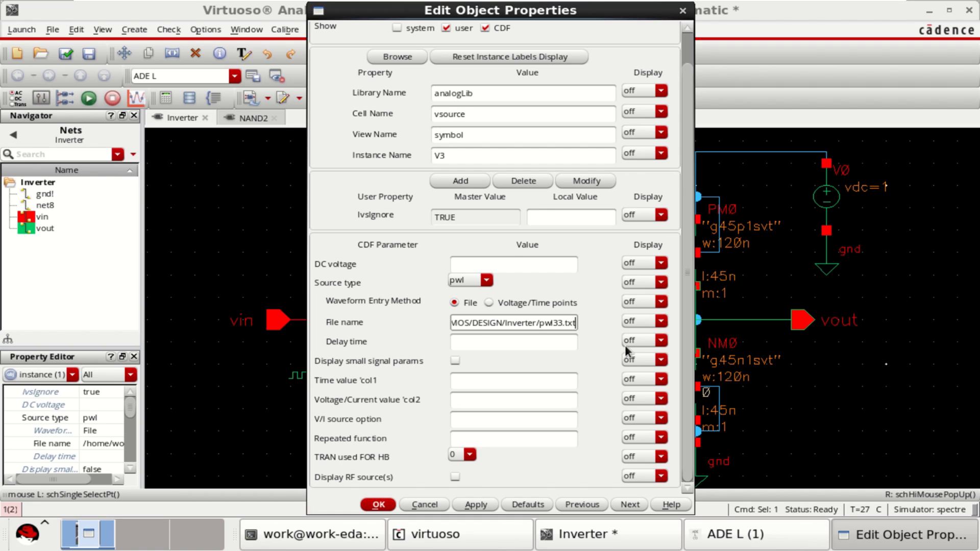
{"action": "key", "text": "ctrl+Left"}
{"action": "key", "text": "ctrl+Left"}
{"action": "key", "text": "ctrl+Left"}
{"action": "key", "text": "ctrl+Left"}
{"action": "key", "text": "ctrl+Left"}
{"action": "key", "text": "ctrl+Left"}
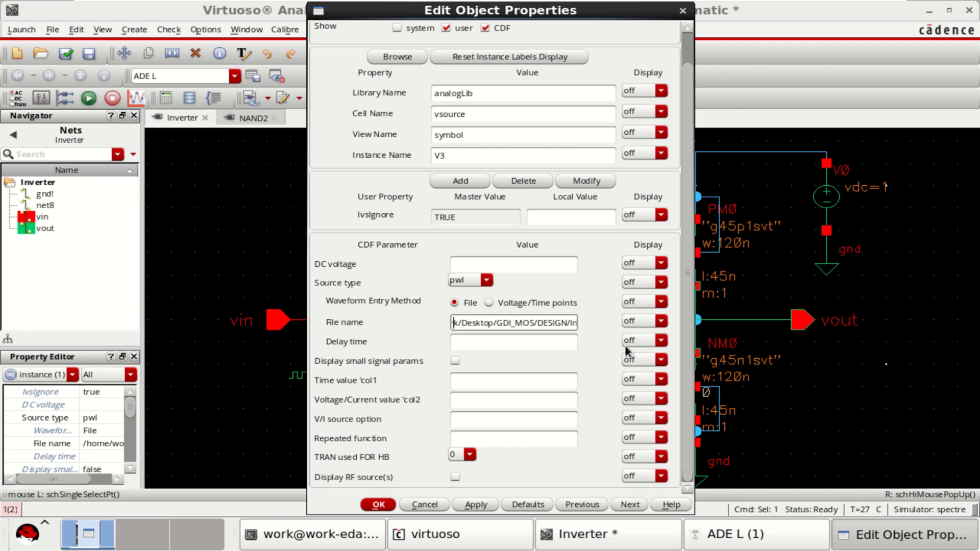
{"action": "key", "text": "ctrl+Left"}
{"action": "key", "text": "ctrl+Left"}
{"action": "key", "text": "ctrl+Right"}
{"action": "key", "text": "Right"}
{"action": "key", "text": "Right"}
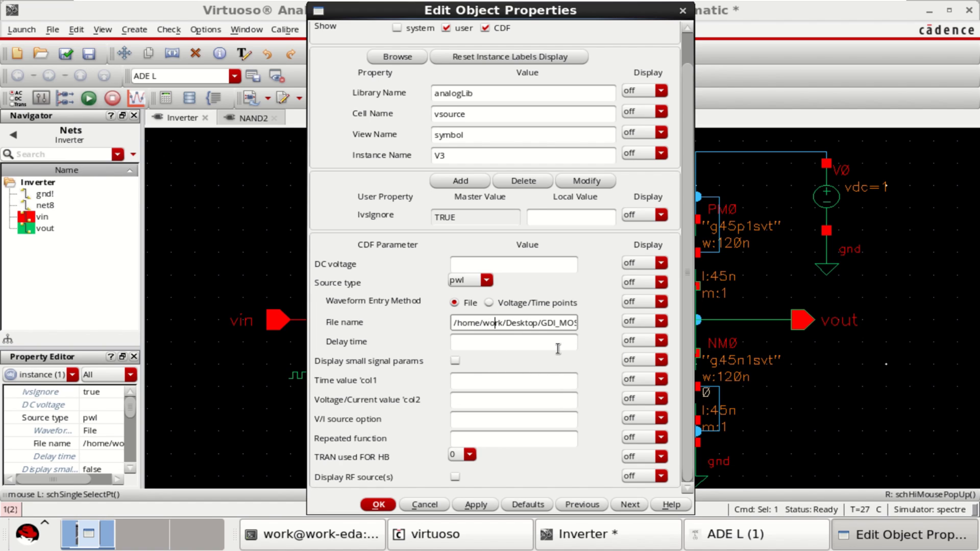
{"action": "key", "text": "ctrl+Right"}
{"action": "key", "text": "ctrl+Right"}
{"action": "key", "text": "ctrl+Right"}
{"action": "key", "text": "ctrl+Right"}
{"action": "key", "text": "ctrl+Right"}
{"action": "key", "text": "ctrl+Right"}
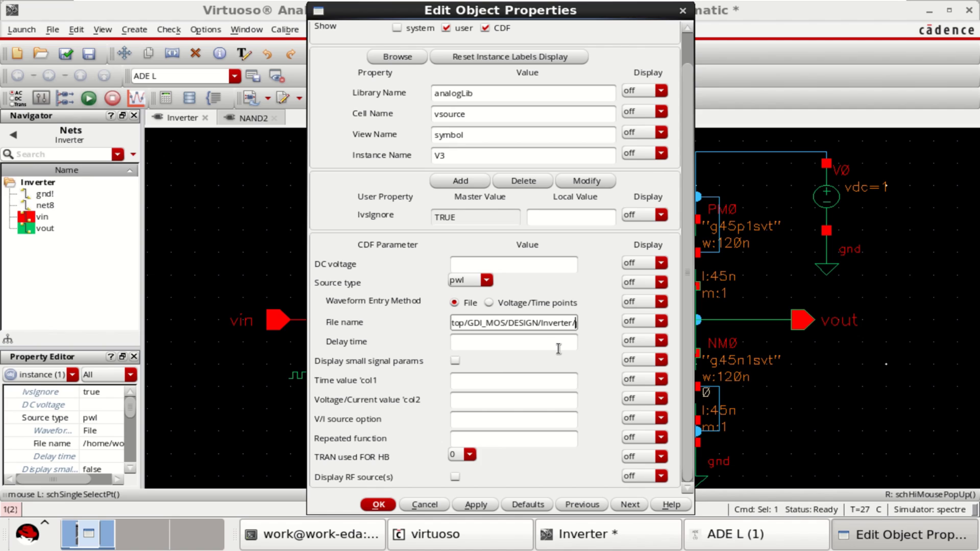
{"action": "type", "text": "pwl33."}
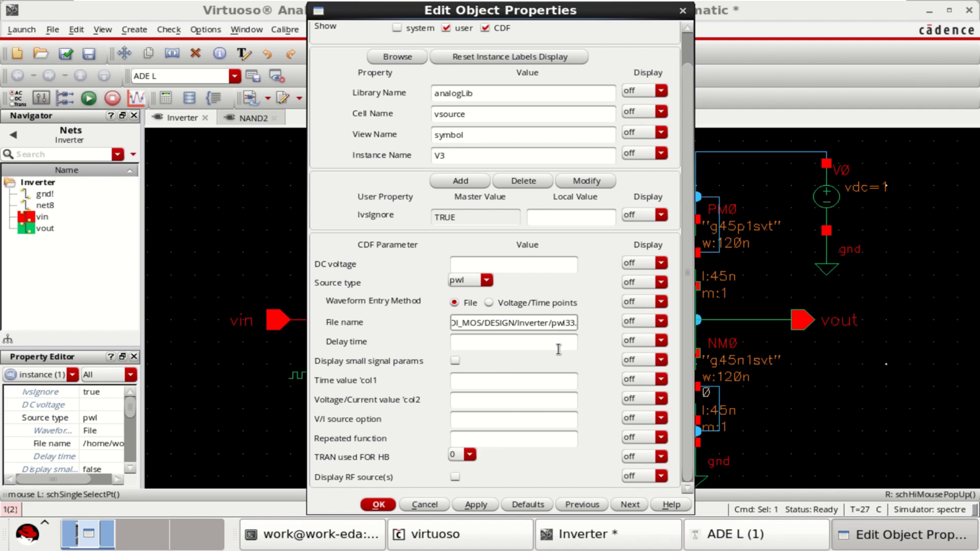
{"action": "type", "text": "t"}
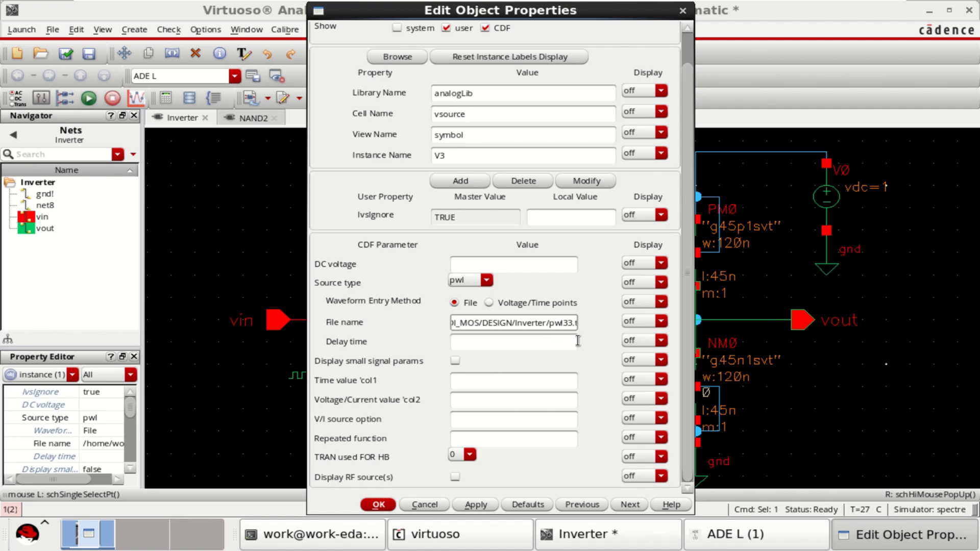
{"action": "type", "text": "xt"}
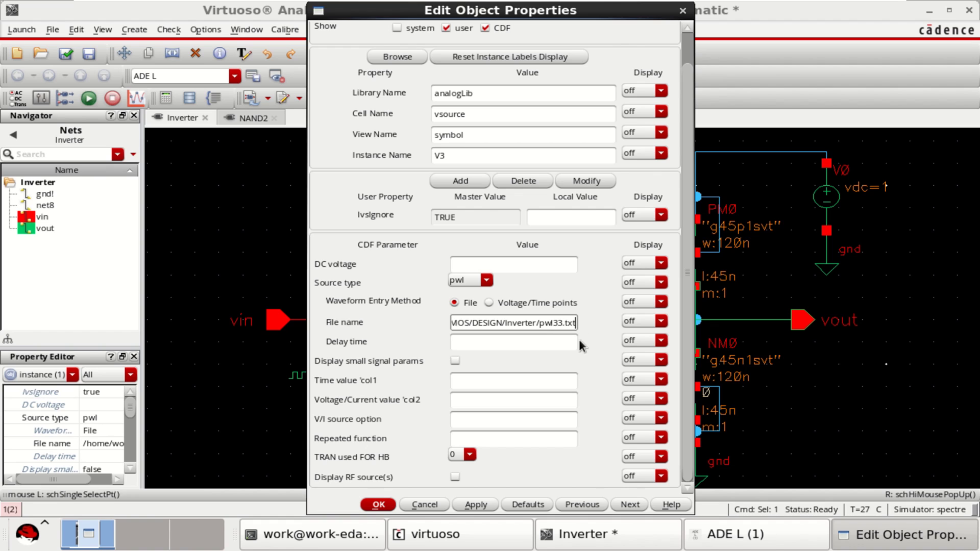
{"action": "left_click", "coordinate": [378, 505]}
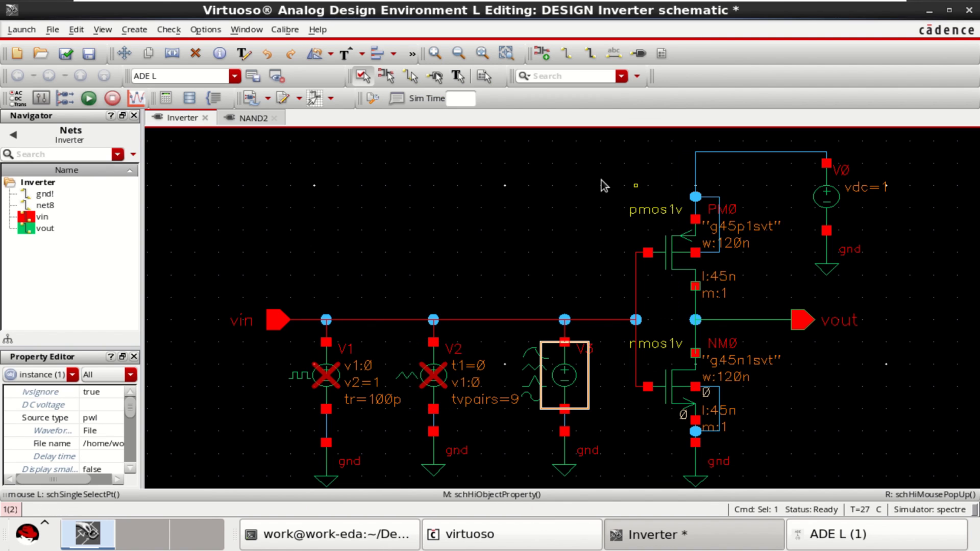
- Minimize the schematic, ADE L, terminal and log windows to reach the desktop
{"action": "left_click", "coordinate": [929, 11]}
{"action": "left_click", "coordinate": [640, 168]}
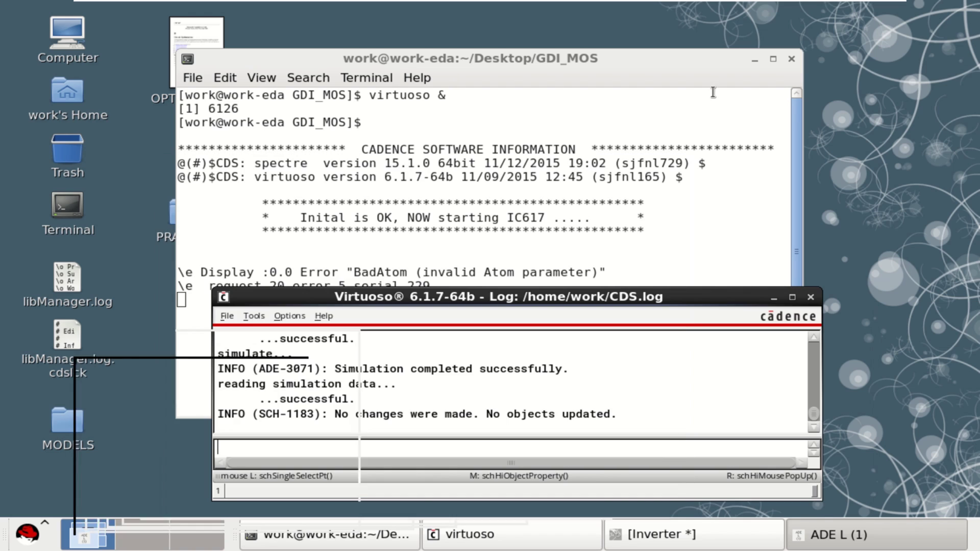
{"action": "left_click", "coordinate": [754, 59]}
{"action": "left_click", "coordinate": [774, 298]}
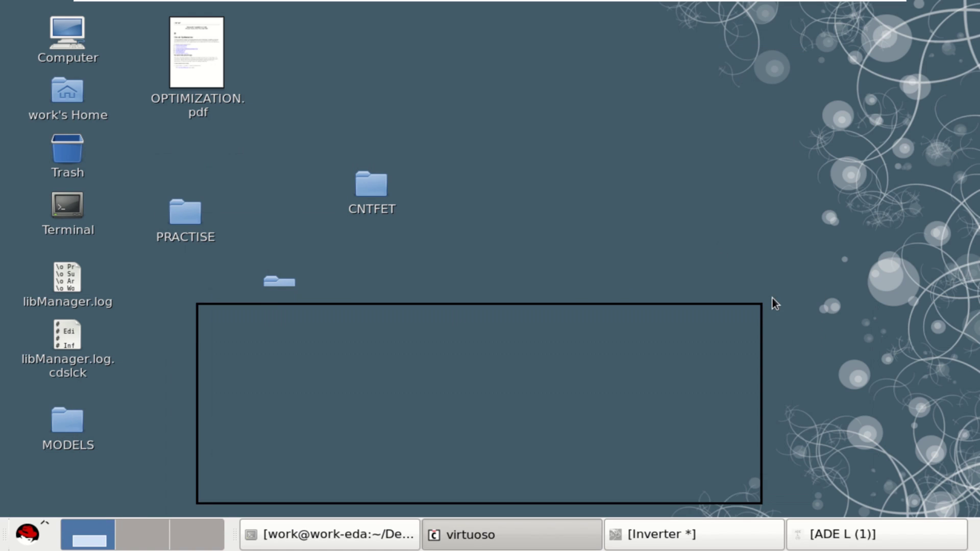
- Browse GDI_MOS > DESIGN > Inverter and open pwl33.txt in a text editor
{"action": "left_click", "coordinate": [607, 330]}
{"action": "double_click", "coordinate": [607, 330]}
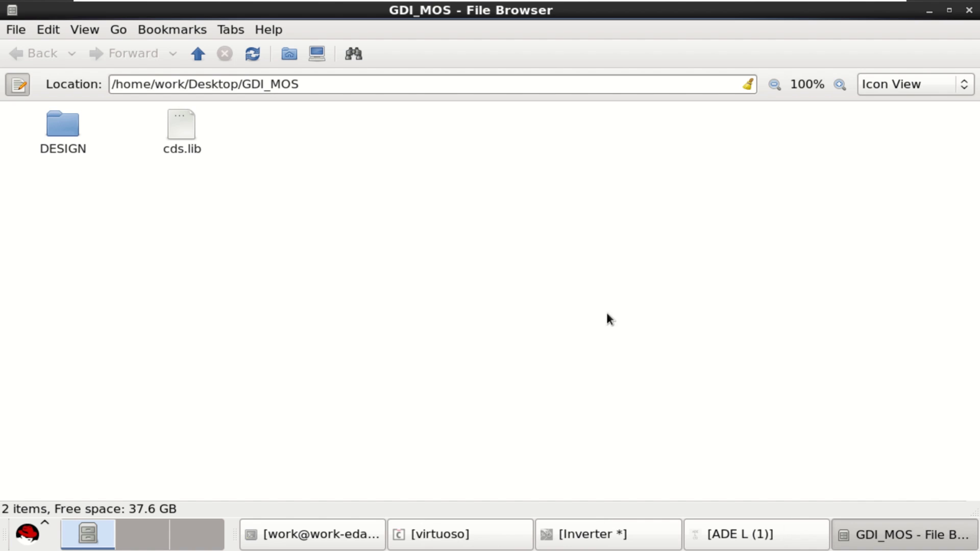
{"action": "double_click", "coordinate": [71, 134]}
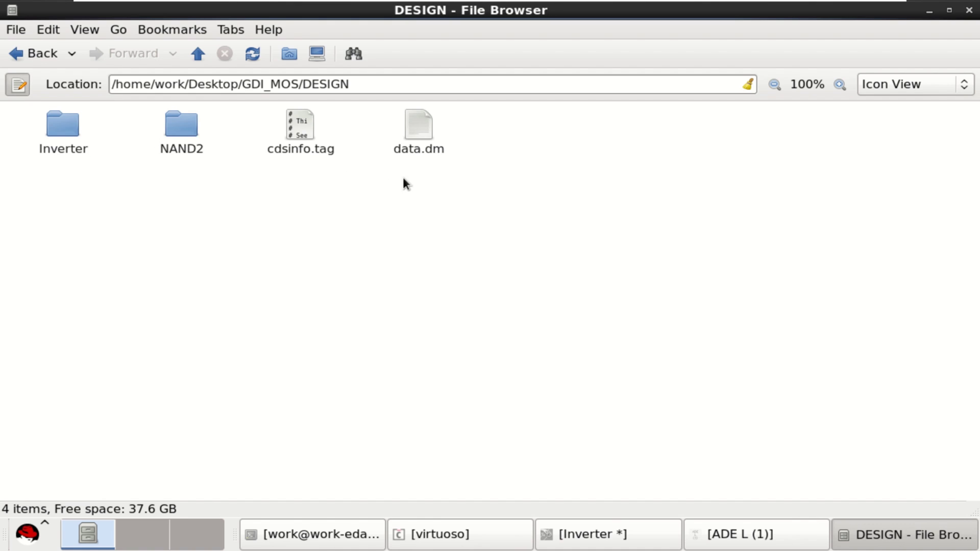
{"action": "double_click", "coordinate": [60, 131]}
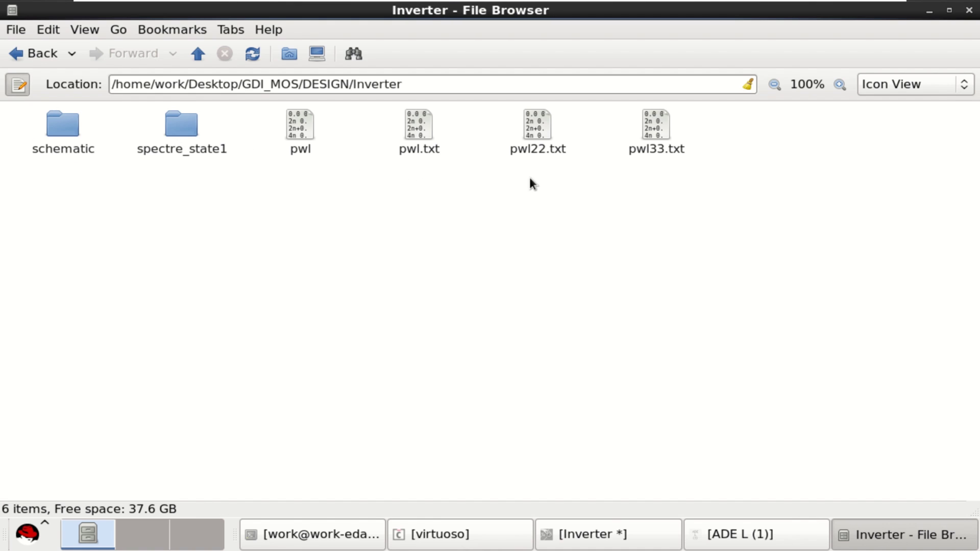
{"action": "double_click", "coordinate": [650, 131]}
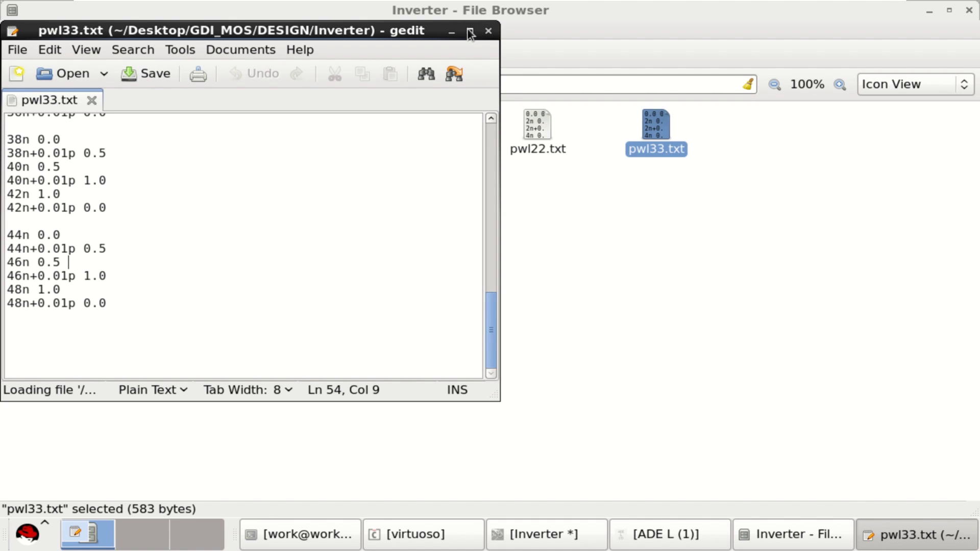
- Maximize gedit and highlight the 0.0 time value and 0.5 voltage in pwl33.txt
{"action": "left_click", "coordinate": [469, 32]}
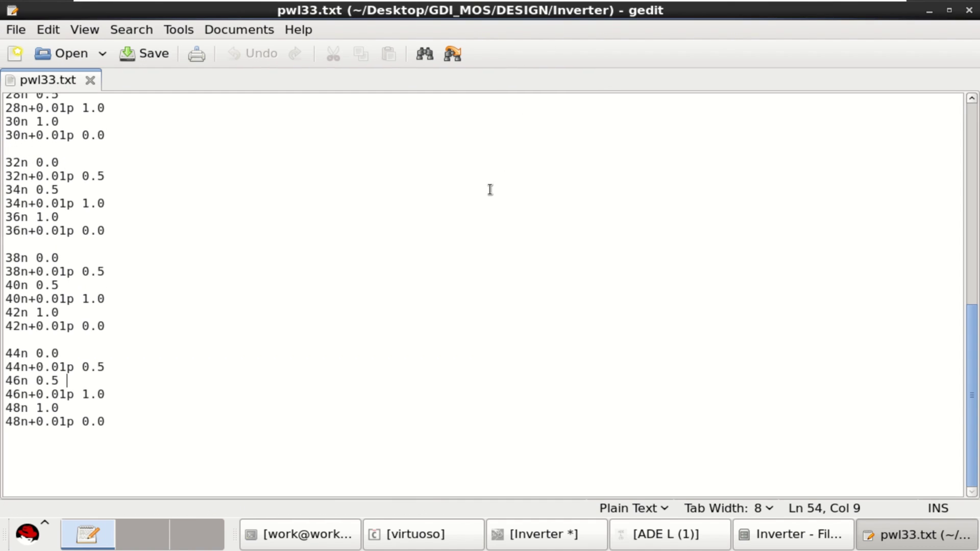
{"action": "scroll", "coordinate": [266, 221], "scroll_direction": "up", "scroll_amount": 7}
{"action": "scroll", "coordinate": [266, 223], "scroll_direction": "up", "scroll_amount": 4}
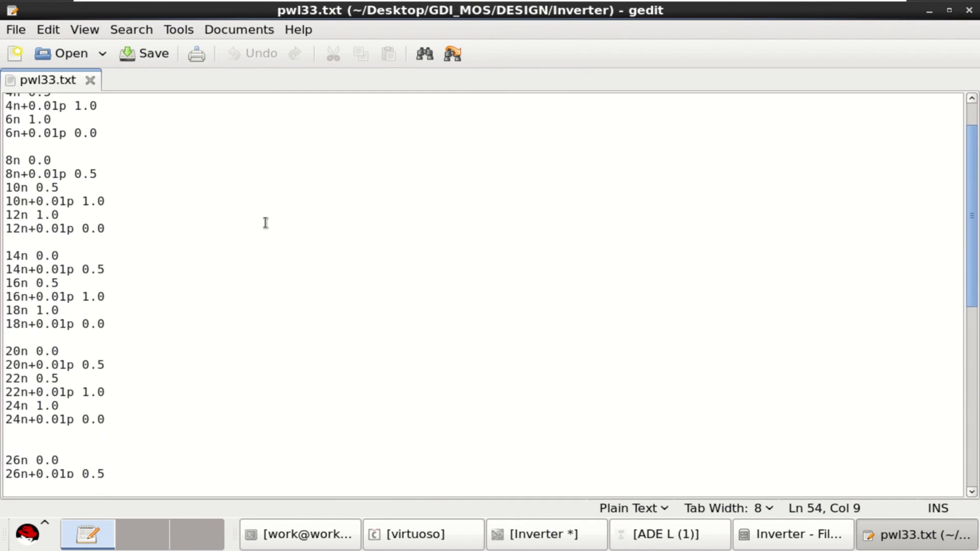
{"action": "left_click_drag", "start_coordinate": [26, 102], "coordinate": [9, 100]}
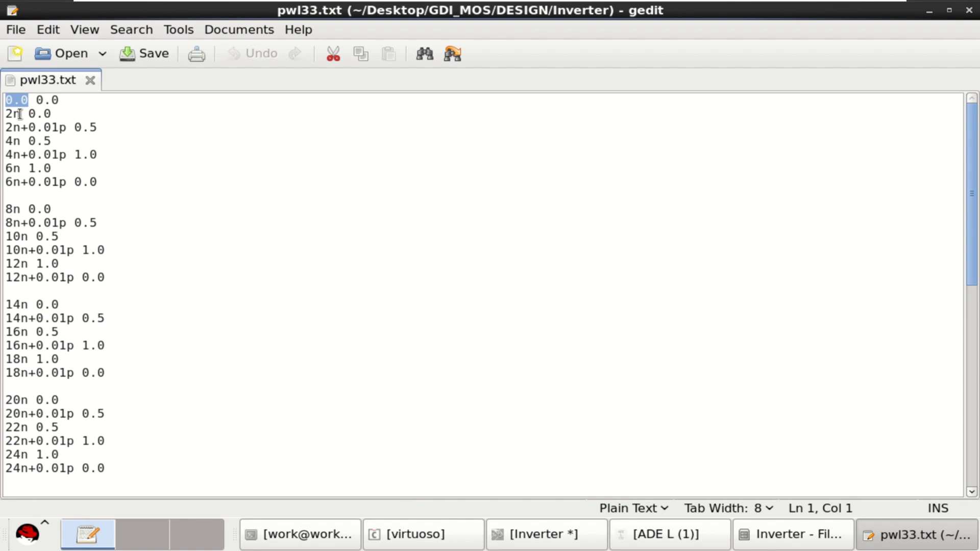
{"action": "left_click", "coordinate": [20, 115], "text": "shift"}
{"action": "mouse_move", "coordinate": [57, 114]}
{"action": "left_mouse_down"}
{"action": "mouse_move", "coordinate": [8, 127]}
{"action": "mouse_move", "coordinate": [67, 127]}
{"action": "left_mouse_up"}
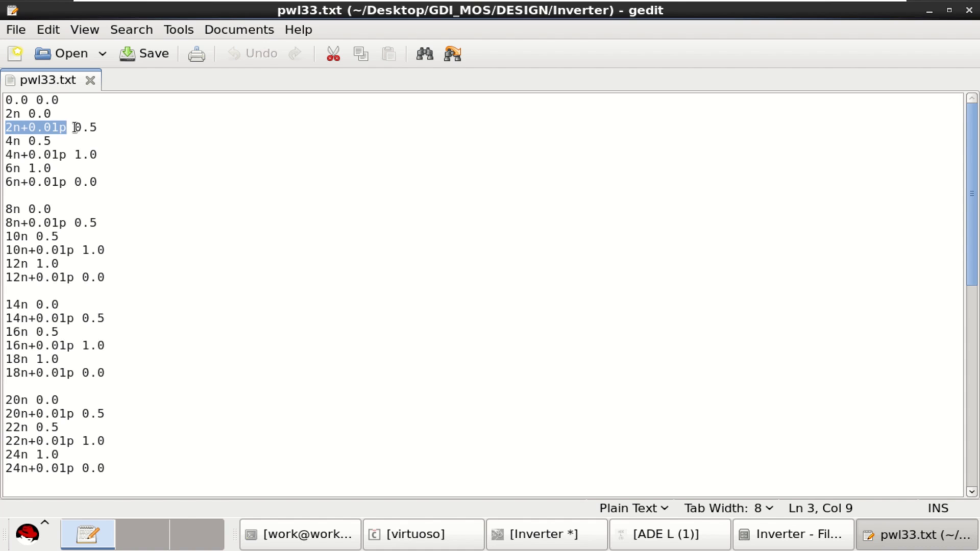
{"action": "left_click_drag", "start_coordinate": [76, 127], "coordinate": [100, 128]}
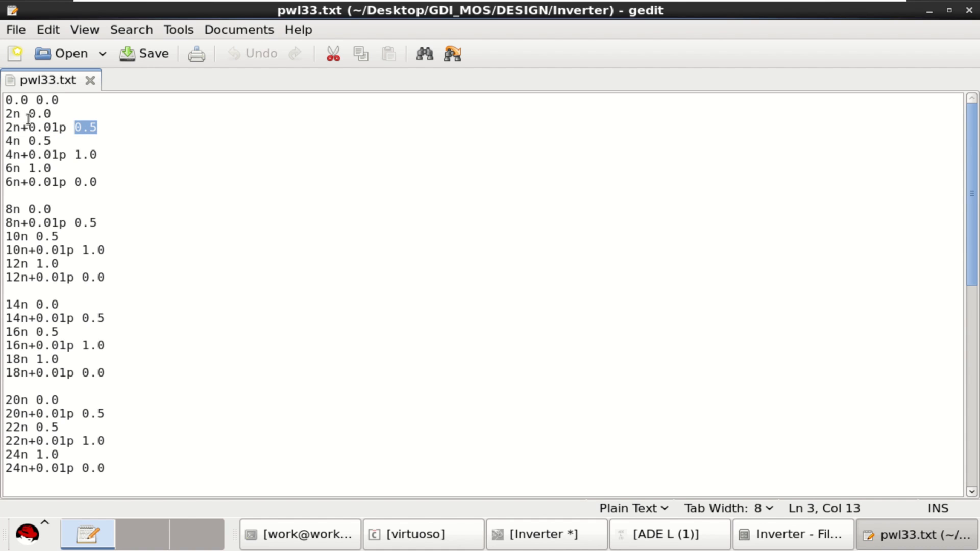
- Scroll through the remaining time–voltage pairs and close gedit without edits
{"action": "scroll", "coordinate": [57, 308], "scroll_direction": "down", "scroll_amount": 5}
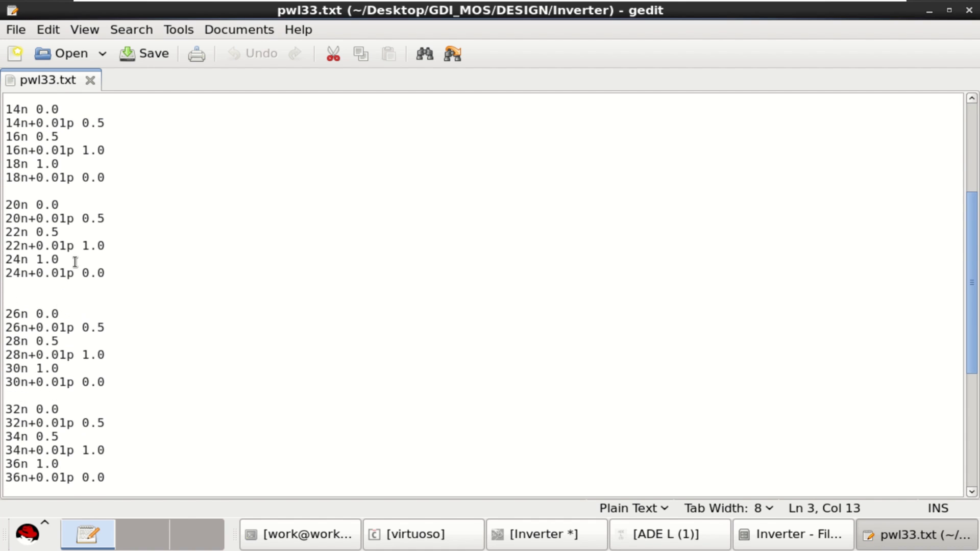
{"action": "scroll", "coordinate": [75, 262], "scroll_direction": "down", "scroll_amount": 6}
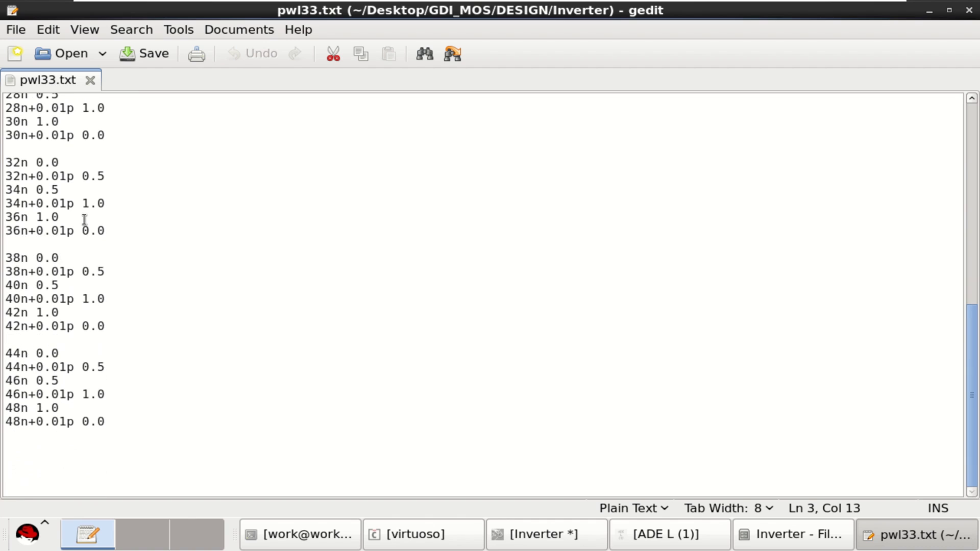
{"action": "scroll", "coordinate": [133, 247], "scroll_direction": "up", "scroll_amount": 3}
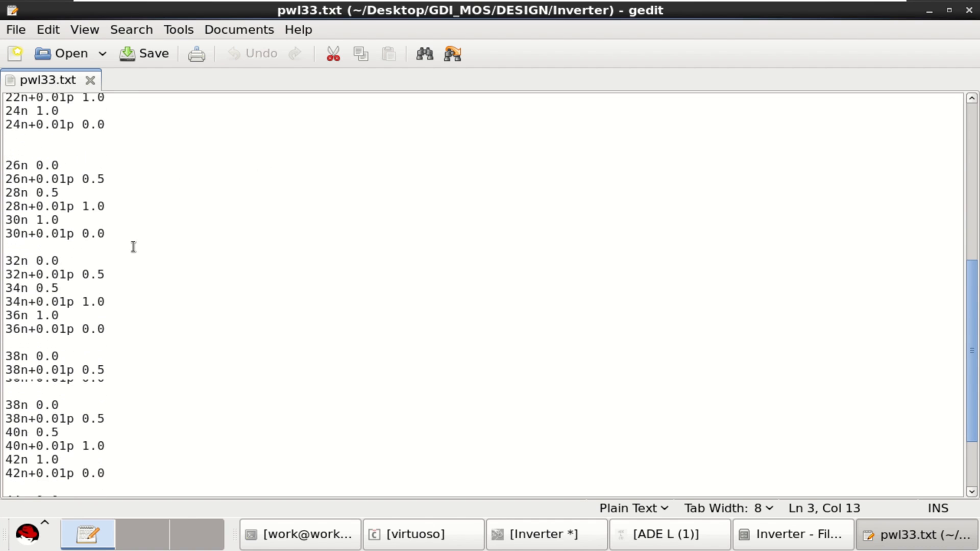
{"action": "scroll", "coordinate": [153, 240], "scroll_direction": "up", "scroll_amount": 8}
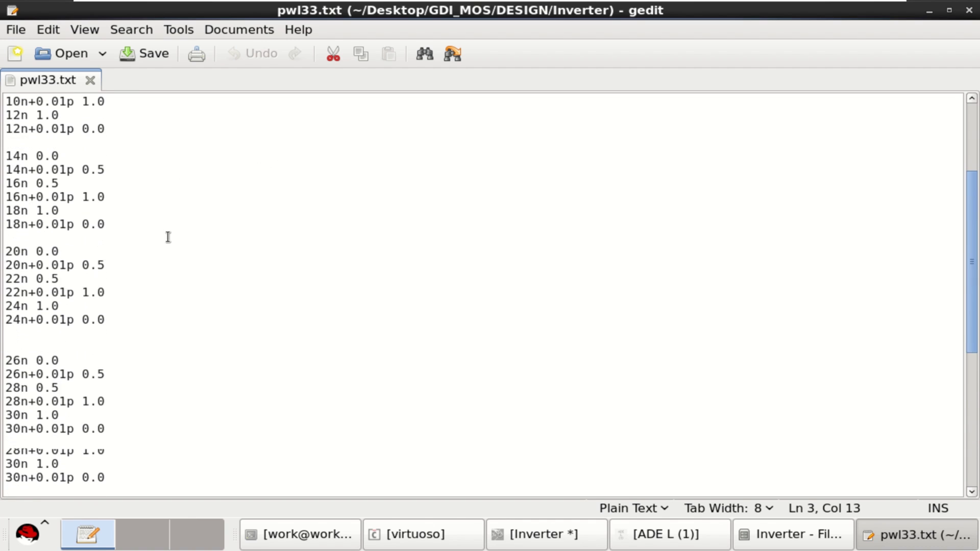
{"action": "left_click", "coordinate": [968, 10]}
- Check and save the Inverter schematic, then netlist and run the 20 ns transient in ADE L
{"action": "left_click", "coordinate": [514, 156]}
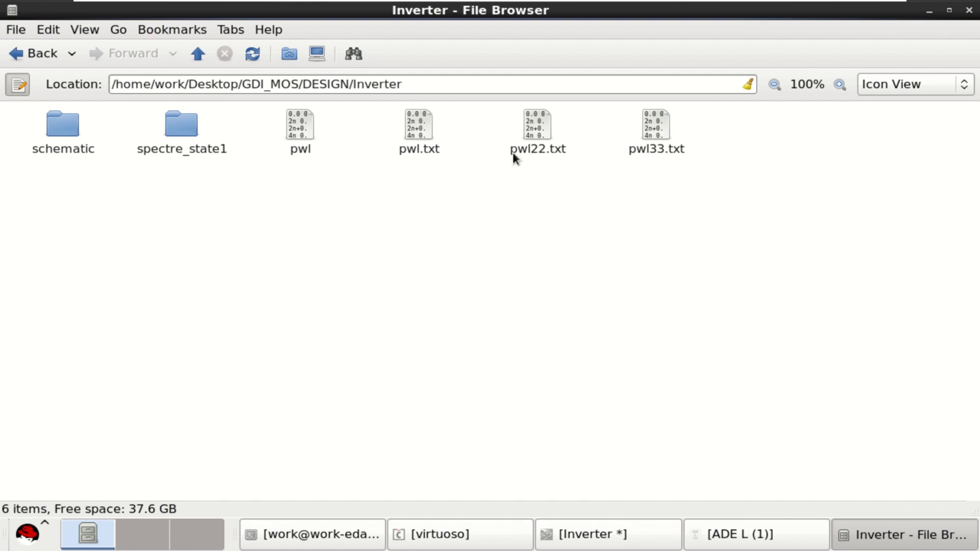
{"action": "left_click_drag", "start_coordinate": [429, 83], "coordinate": [111, 82]}
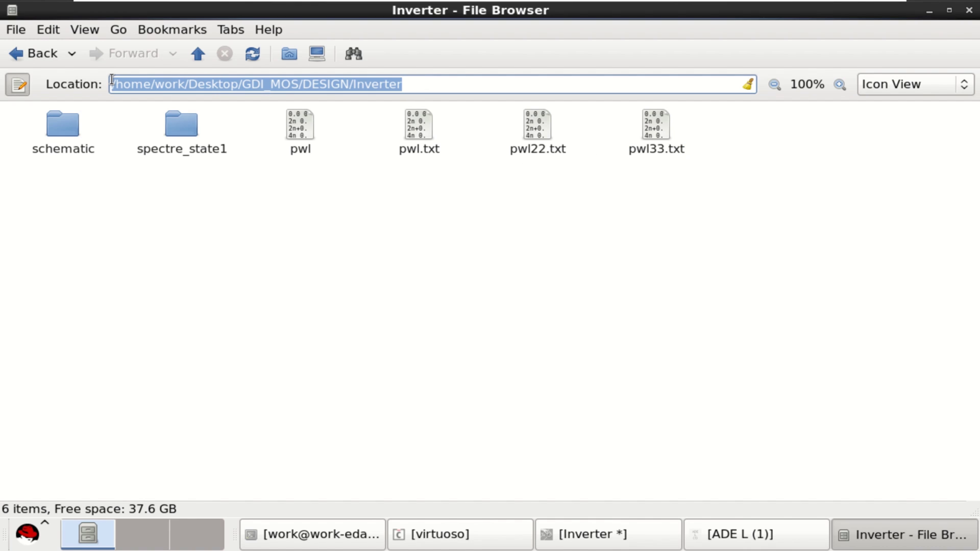
{"action": "left_click", "coordinate": [929, 12]}
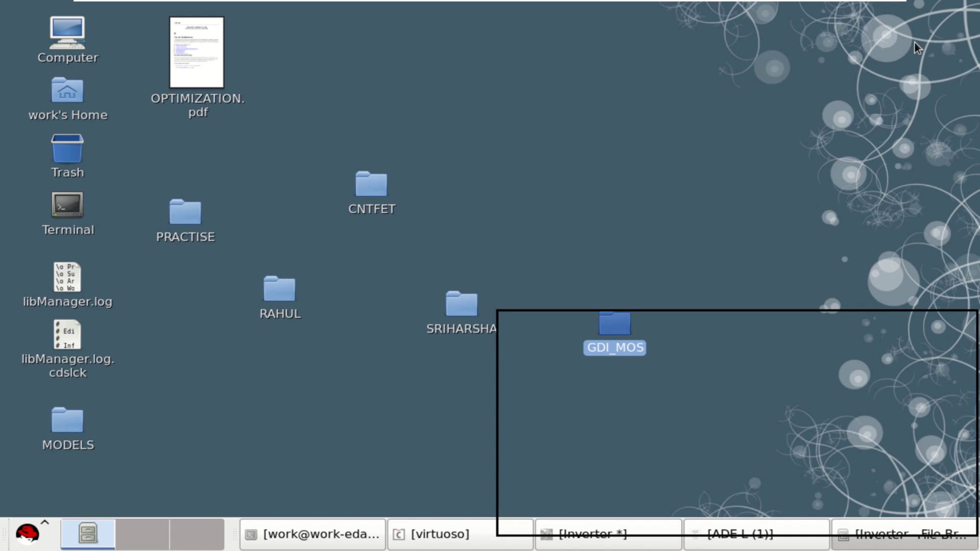
{"action": "left_click", "coordinate": [644, 542]}
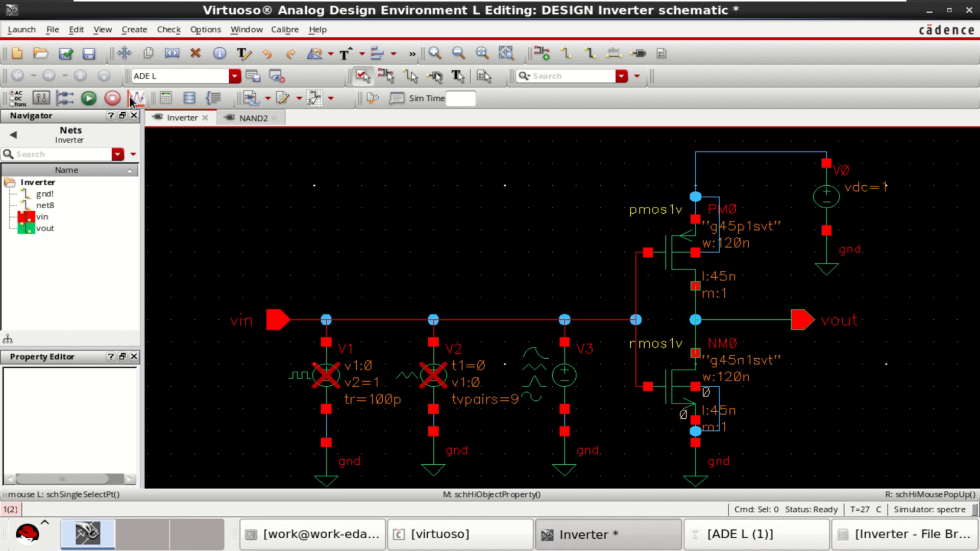
{"action": "left_click", "coordinate": [66, 53]}
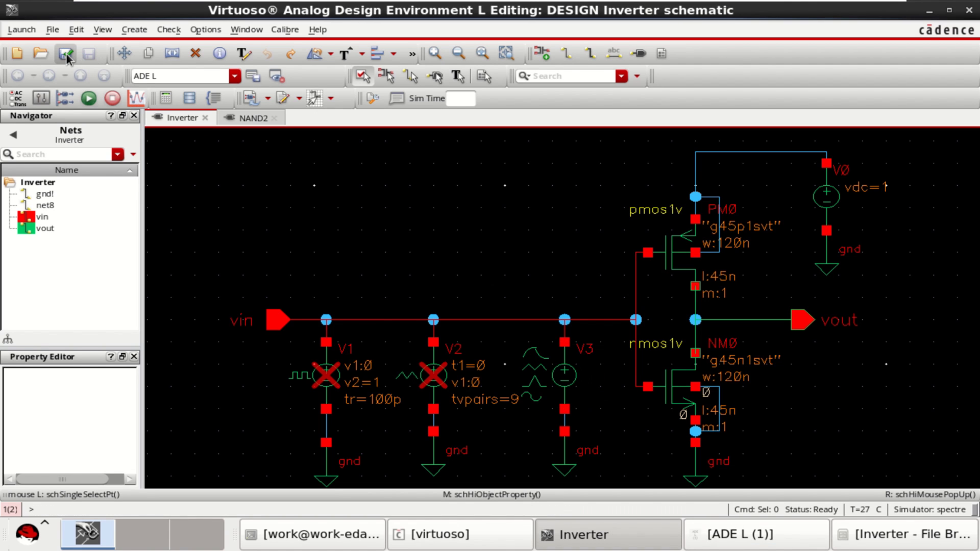
{"action": "left_click", "coordinate": [760, 542]}
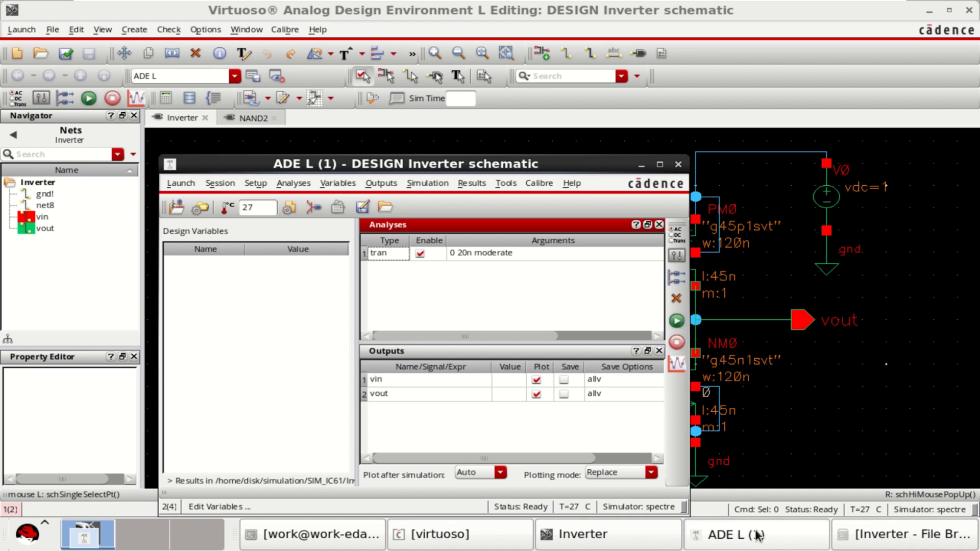
{"action": "left_click", "coordinate": [675, 321]}
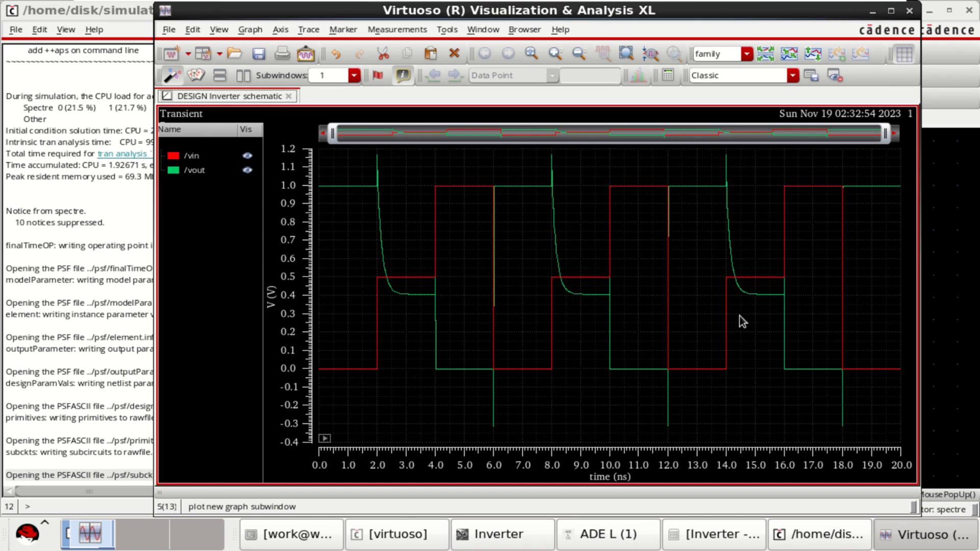
- Change V3's PWL file name from pwl33.txt to pwl22.txt and confirm
{"action": "left_click", "coordinate": [871, 12]}
{"action": "left_click", "coordinate": [385, 10]}
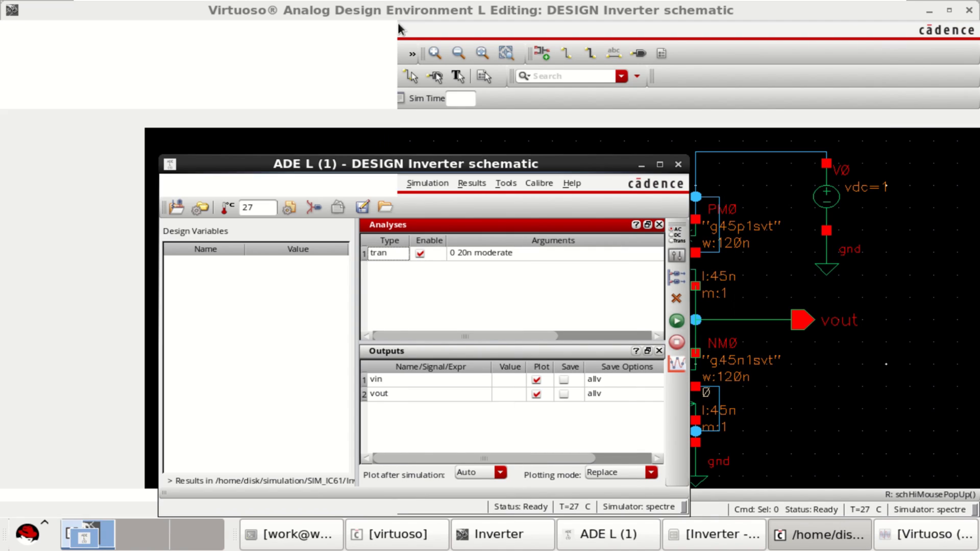
{"action": "left_click", "coordinate": [934, 348]}
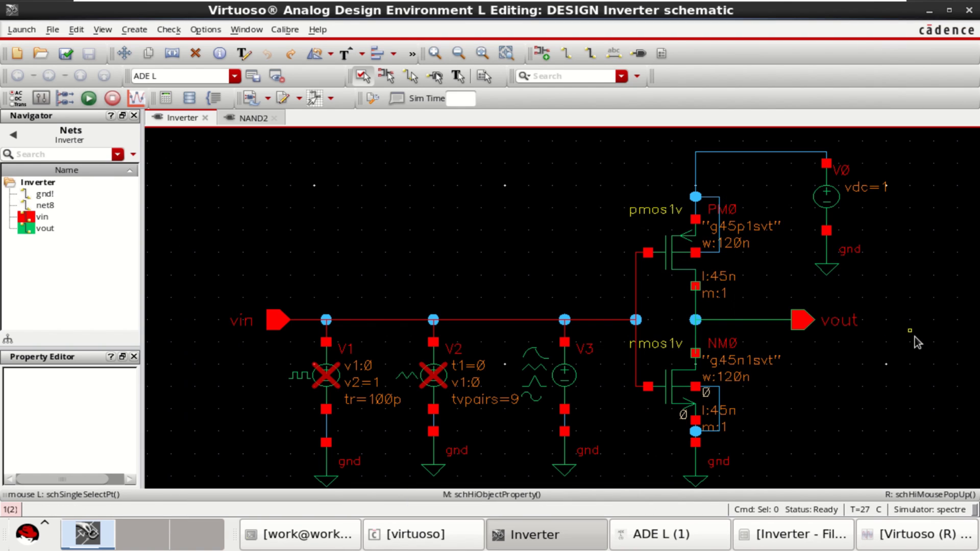
{"action": "left_click", "coordinate": [575, 386]}
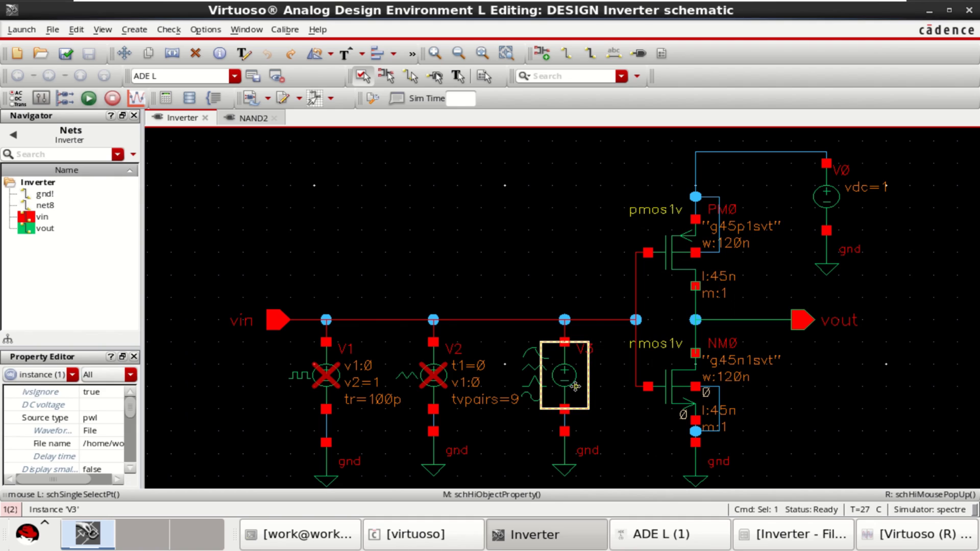
{"action": "middle_click", "coordinate": [575, 387]}
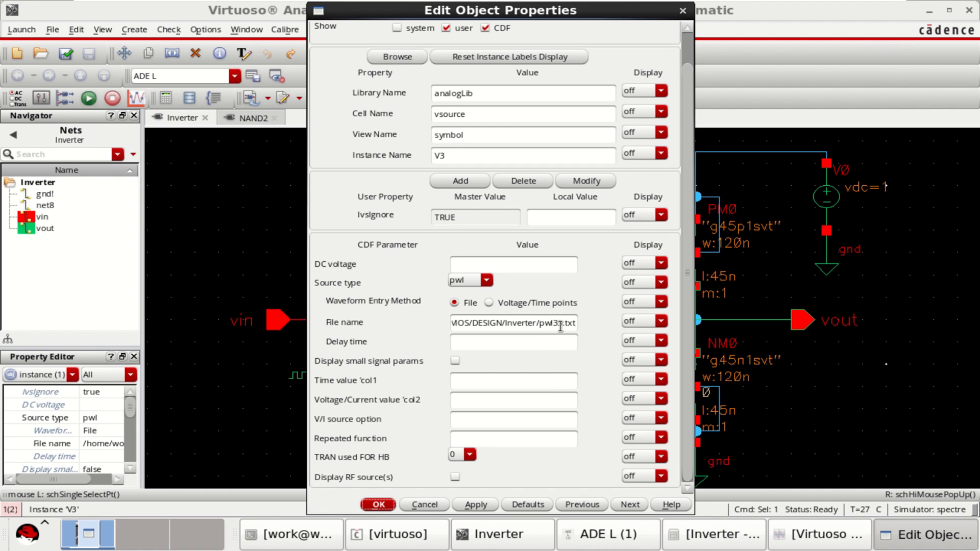
{"action": "left_click_drag", "start_coordinate": [563, 323], "coordinate": [556, 323]}
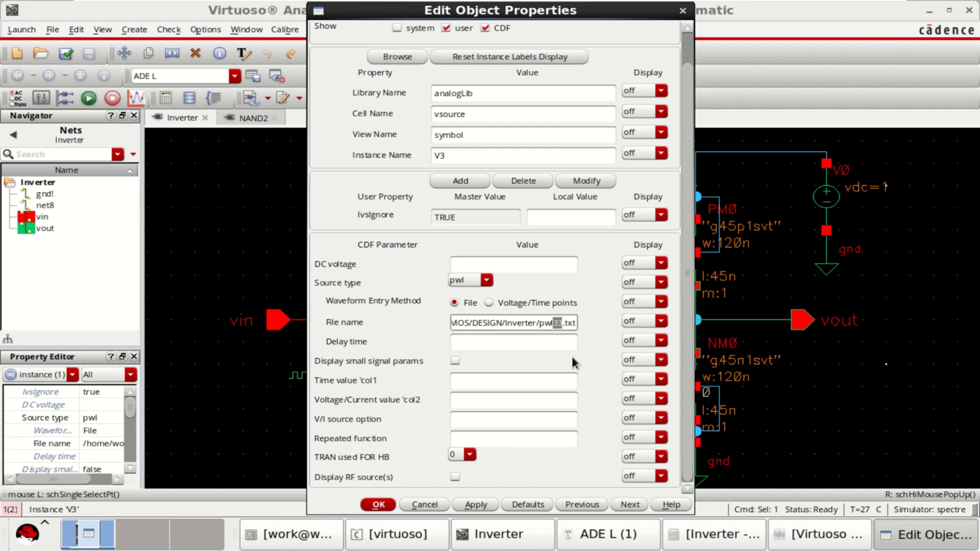
{"action": "type", "text": "22"}
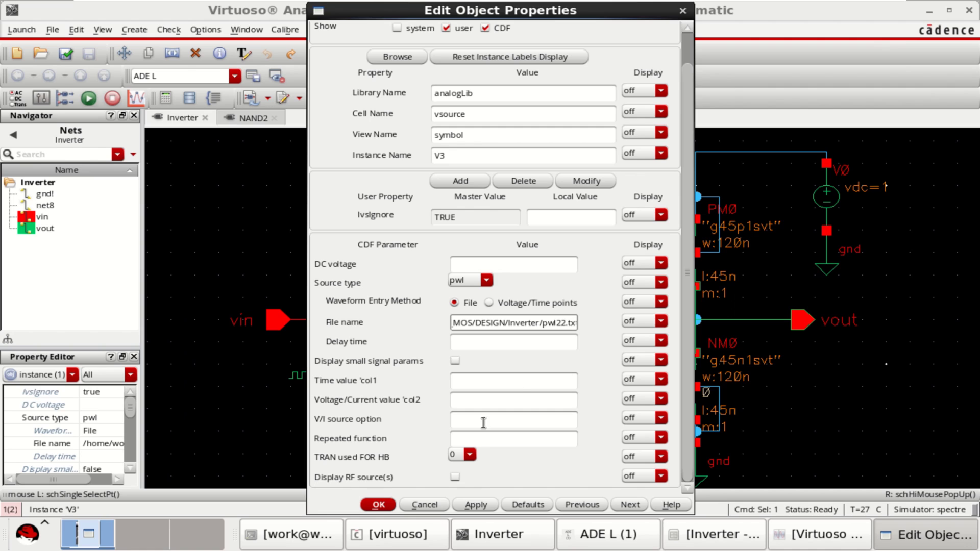
{"action": "left_click", "coordinate": [379, 504]}
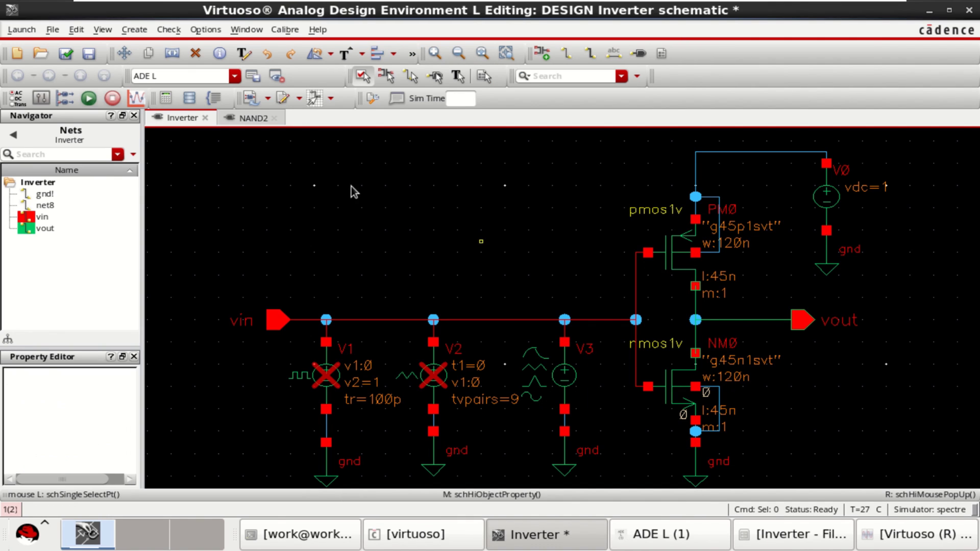
- Check and save, change the tran stop time from 20n to 50n, then netlist and run
{"action": "left_click", "coordinate": [67, 54]}
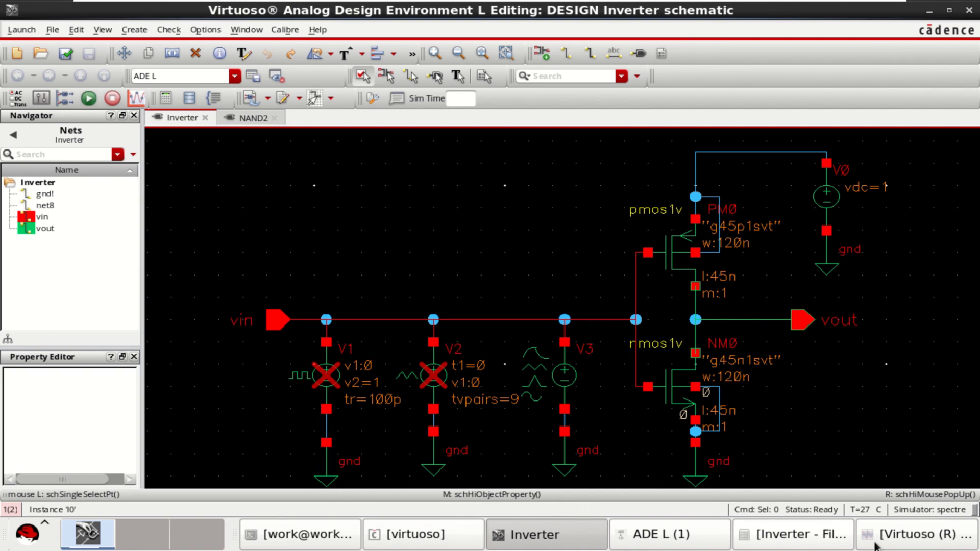
{"action": "left_click", "coordinate": [679, 536]}
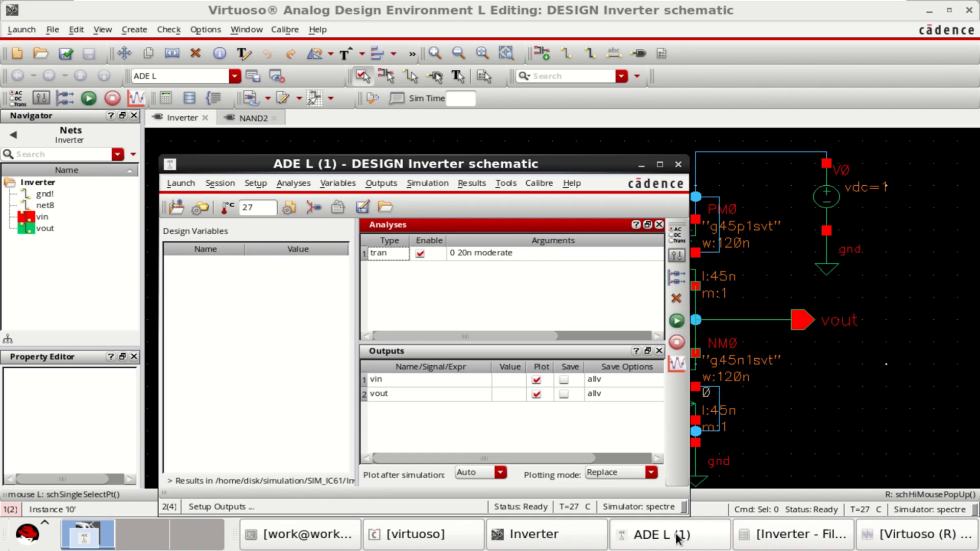
{"action": "left_click", "coordinate": [482, 252]}
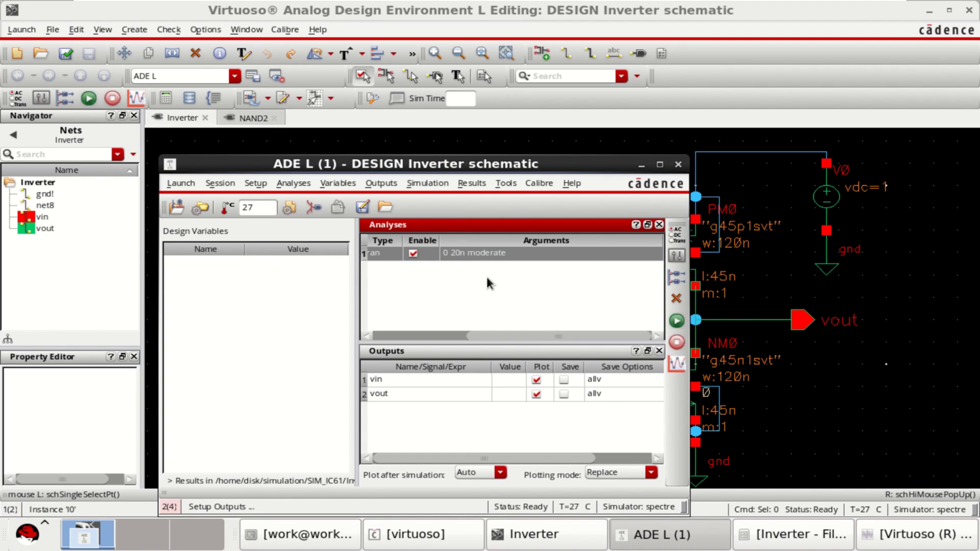
{"action": "right_click", "coordinate": [480, 260]}
{"action": "left_click", "coordinate": [519, 270]}
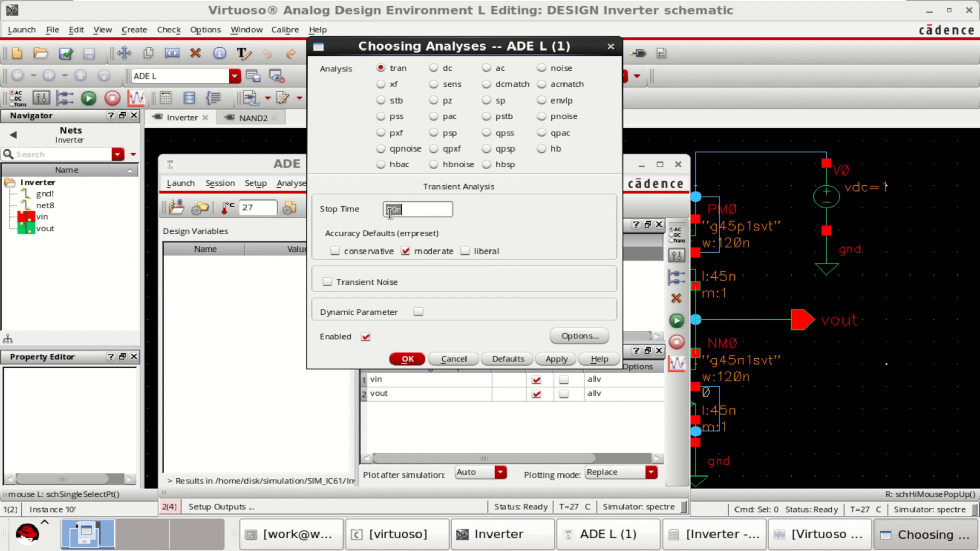
{"action": "left_click_drag", "start_coordinate": [397, 210], "coordinate": [392, 213]}
{"action": "left_click", "coordinate": [408, 359]}
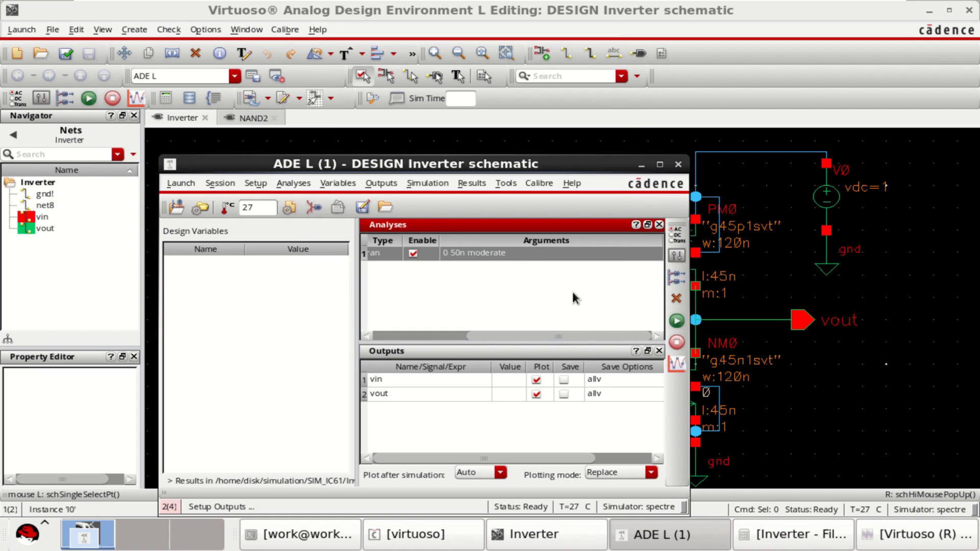
{"action": "left_click", "coordinate": [676, 320]}
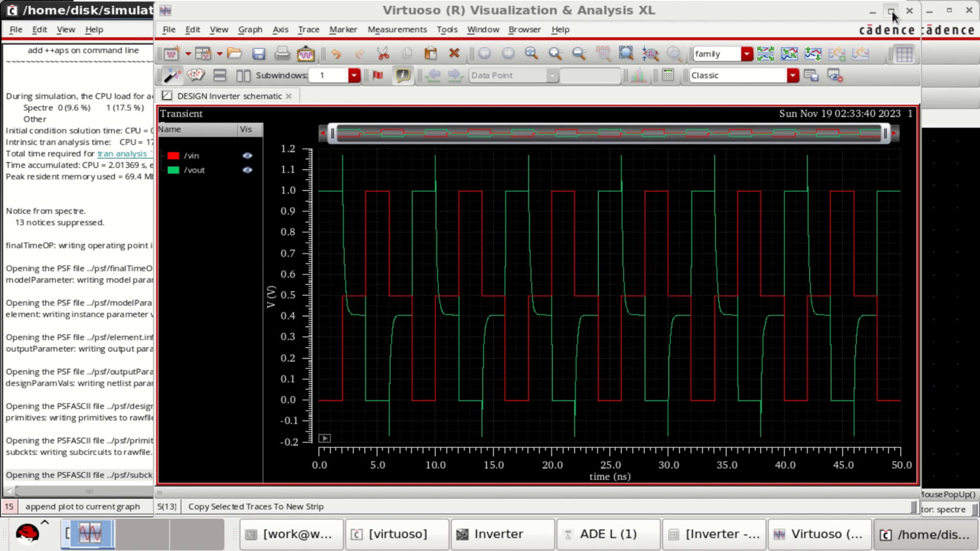
- Maximize the waveform window and split /vin and /vout into their own strips
{"action": "left_click", "coordinate": [891, 11]}
{"action": "mouse_move", "coordinate": [679, 262]}
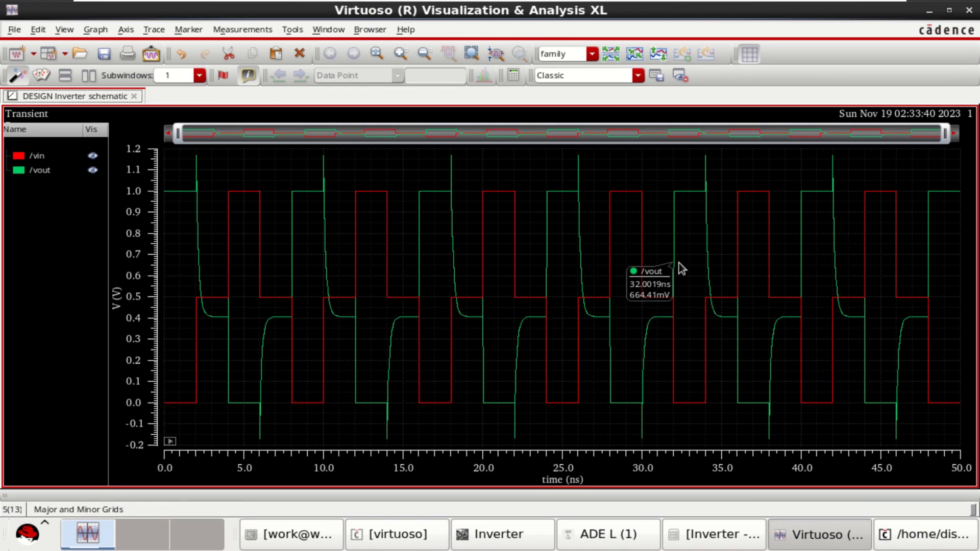
{"action": "left_click", "coordinate": [612, 56]}
{"action": "left_click", "coordinate": [38, 156]}
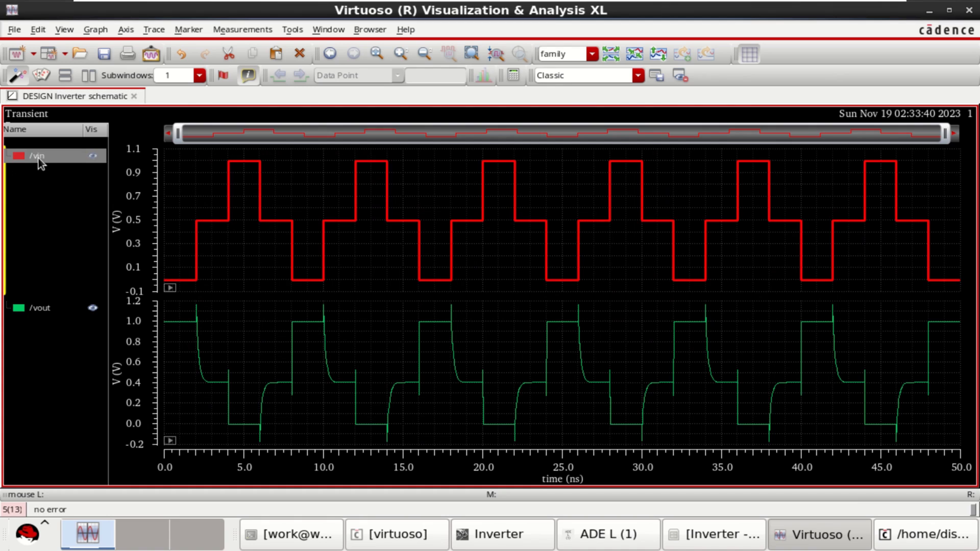
{"action": "left_click", "coordinate": [32, 310]}
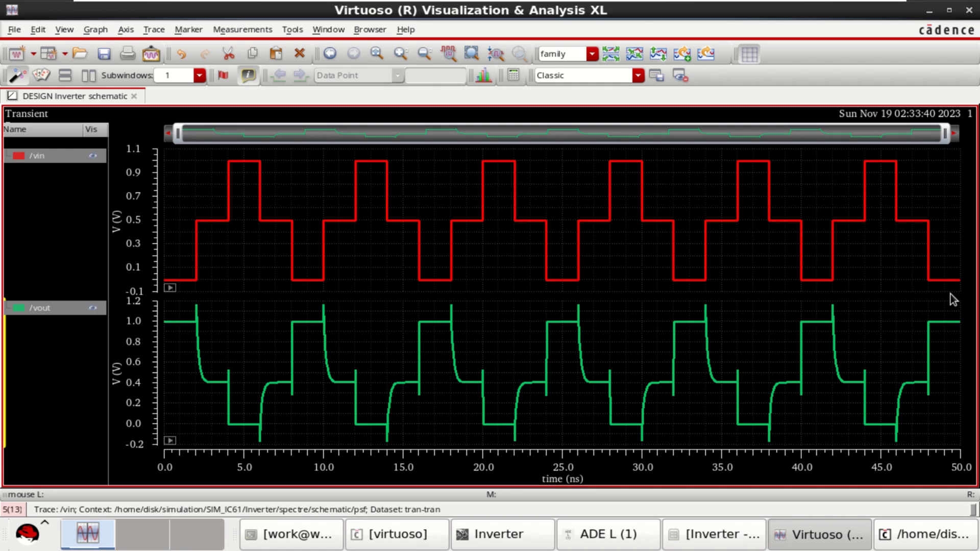
- Close the waveform viewer and spectre log, then minimize and restore ADE L
{"action": "left_click", "coordinate": [969, 11]}
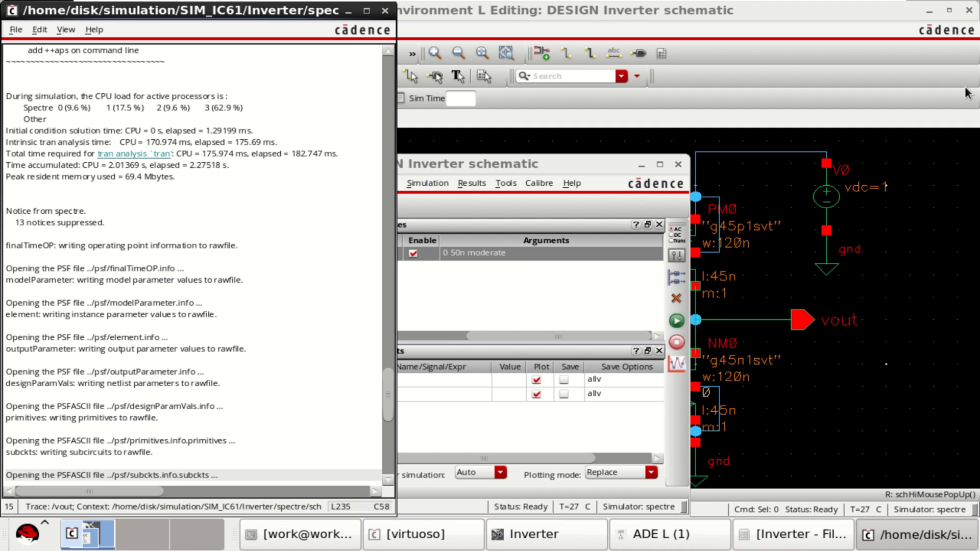
{"action": "left_click", "coordinate": [386, 11]}
{"action": "left_click", "coordinate": [642, 167]}
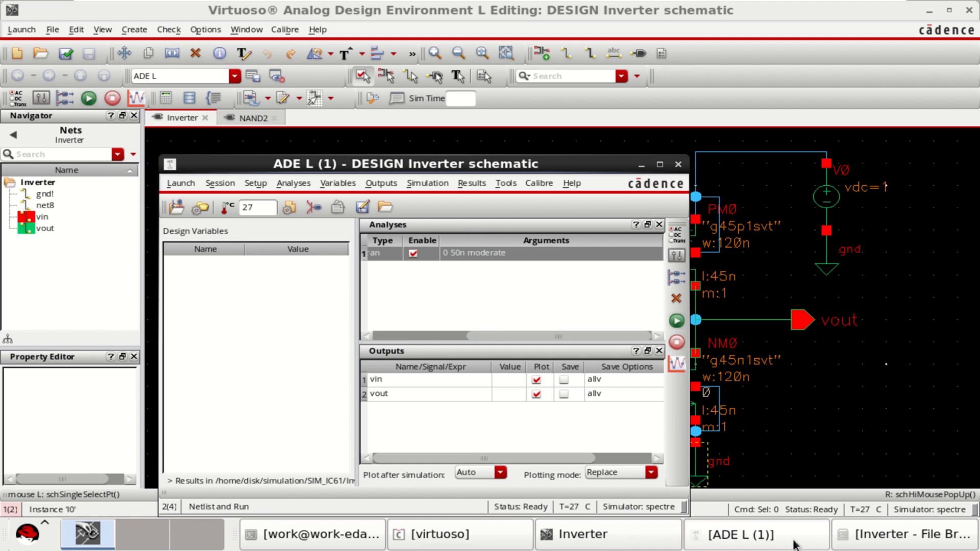
{"action": "left_click", "coordinate": [771, 531]}
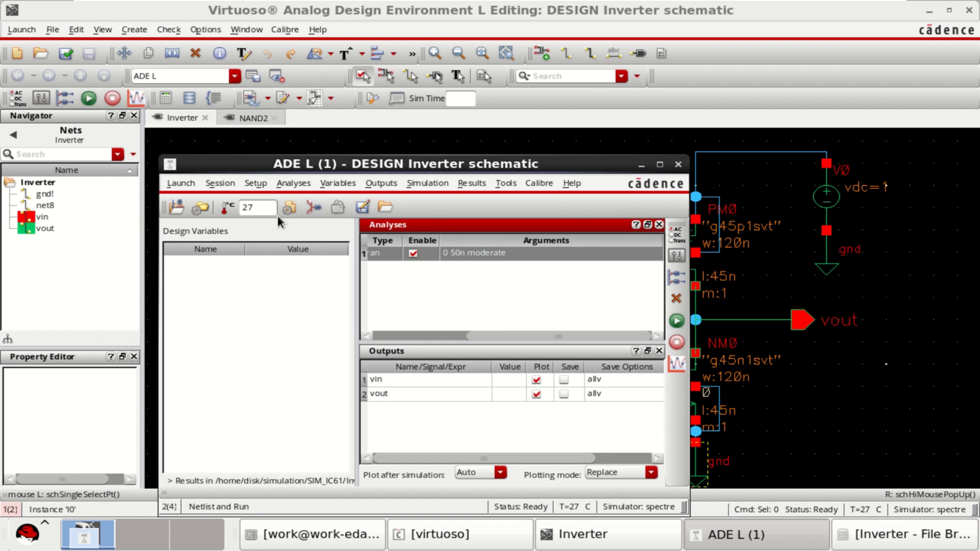
- Save the ADE L setup as Inverter cellview state spectre_state1, overwriting the earlier saved state
{"action": "left_click", "coordinate": [678, 164]}
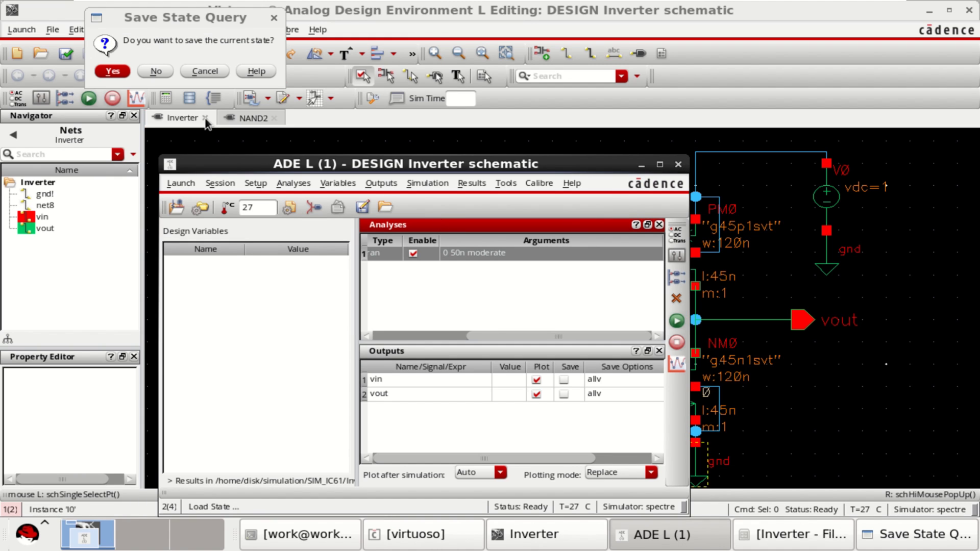
{"action": "left_click", "coordinate": [114, 74]}
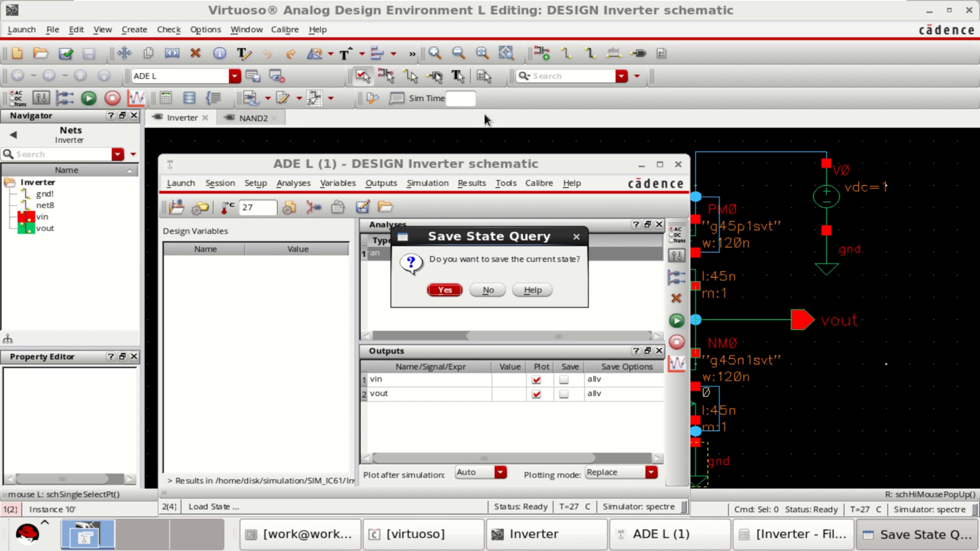
{"action": "left_click", "coordinate": [444, 290]}
{"action": "left_click", "coordinate": [559, 38]}
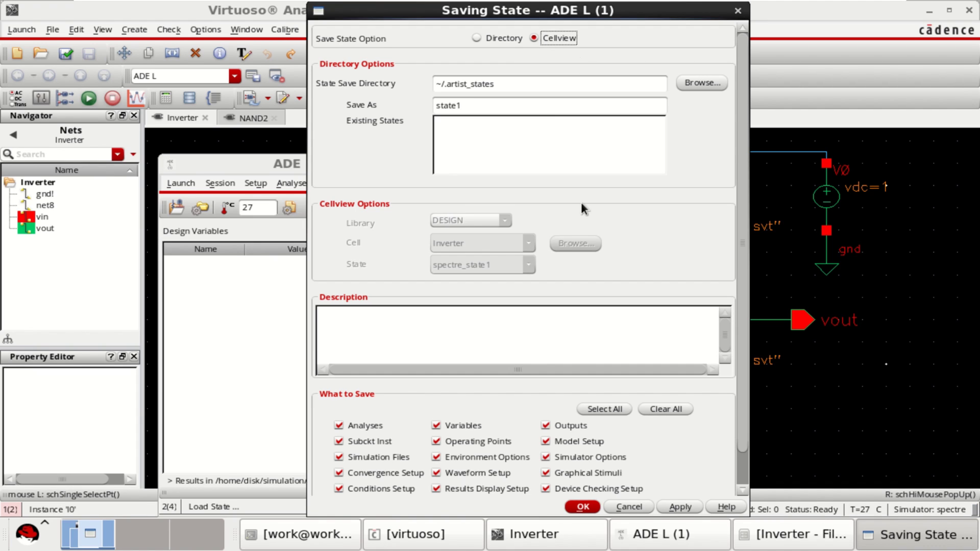
{"action": "left_click", "coordinate": [583, 506]}
{"action": "left_click", "coordinate": [438, 290]}
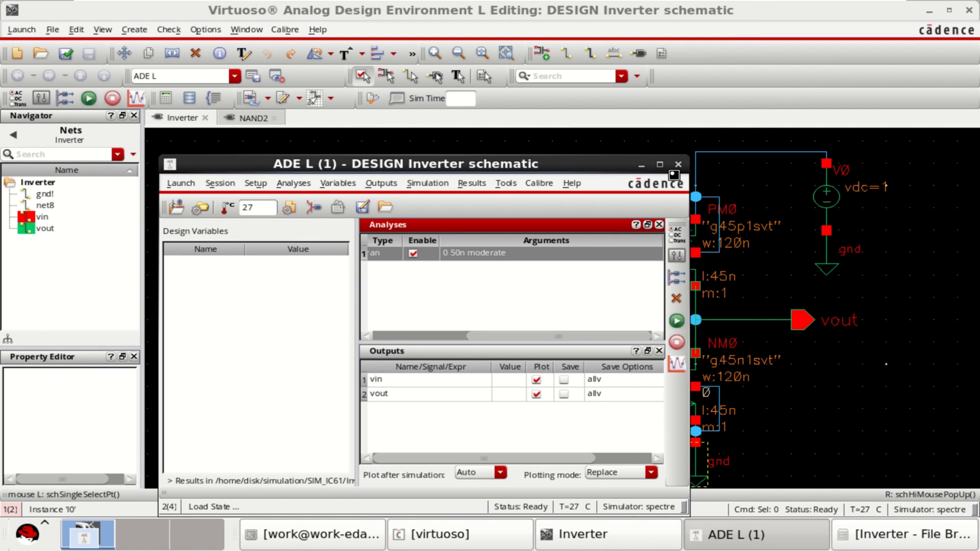
- Close the ADE L session and return to the NAND2 schematic
{"action": "left_click", "coordinate": [677, 164]}
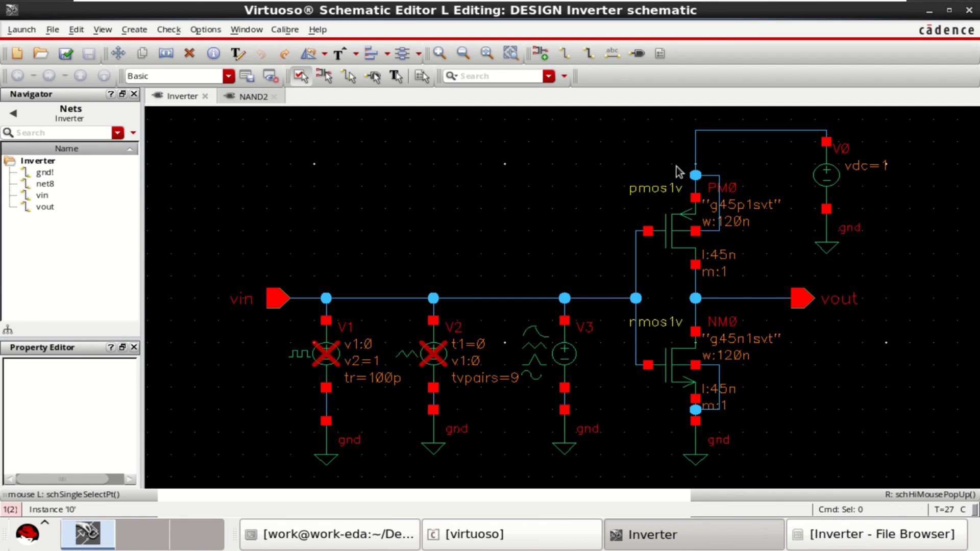
{"action": "left_click", "coordinate": [243, 97]}
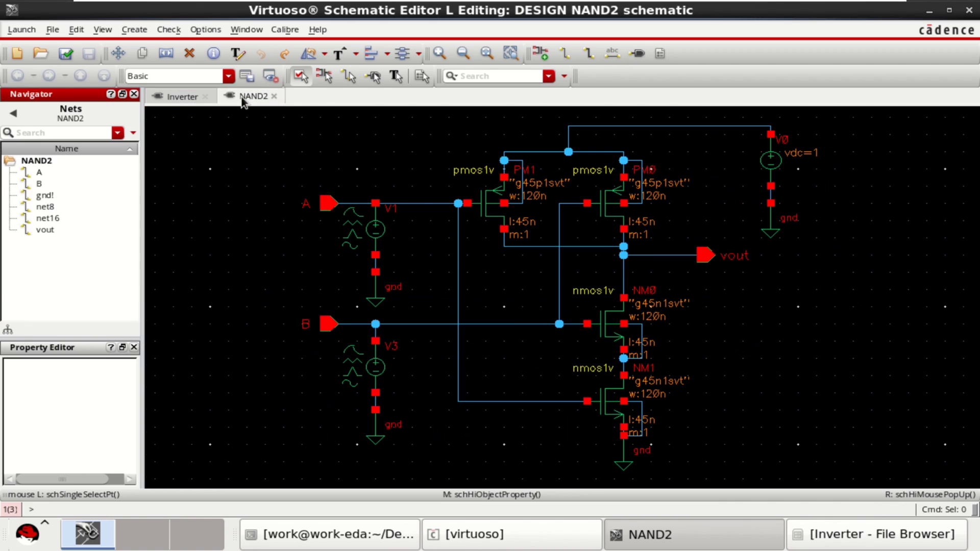
{"action": "left_click", "coordinate": [911, 536]}
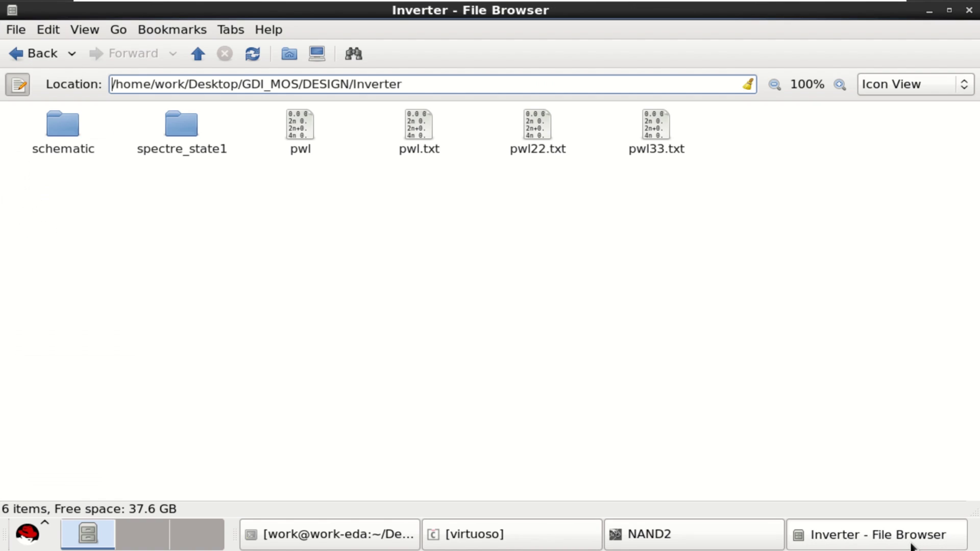
{"action": "left_click", "coordinate": [969, 11]}
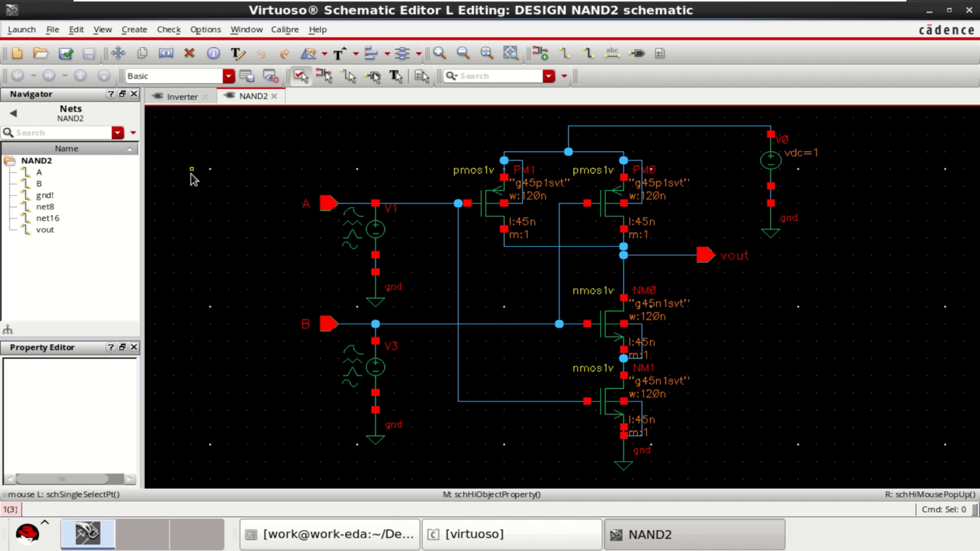
- Change source V1's PWL file name to pwl22.txt
{"action": "left_click", "coordinate": [375, 239]}
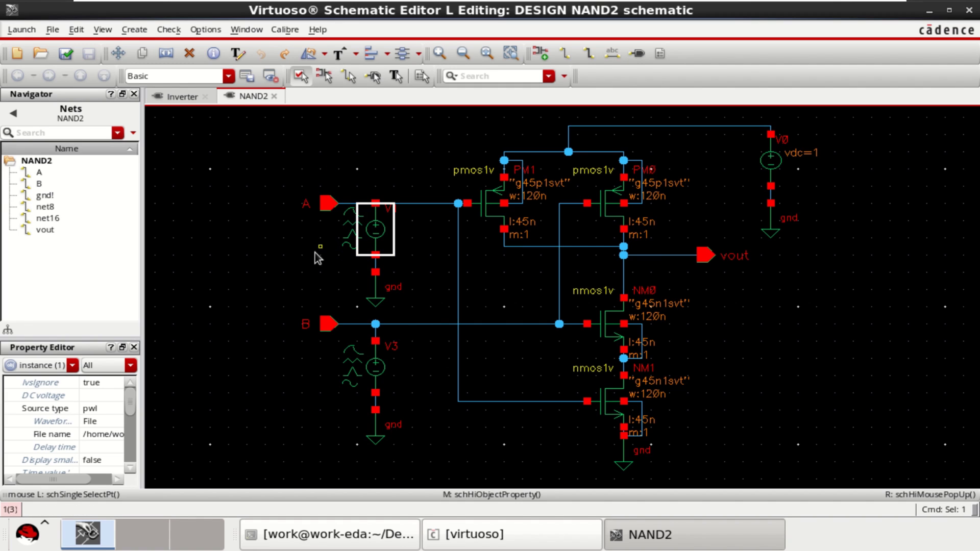
{"action": "key", "text": "q"}
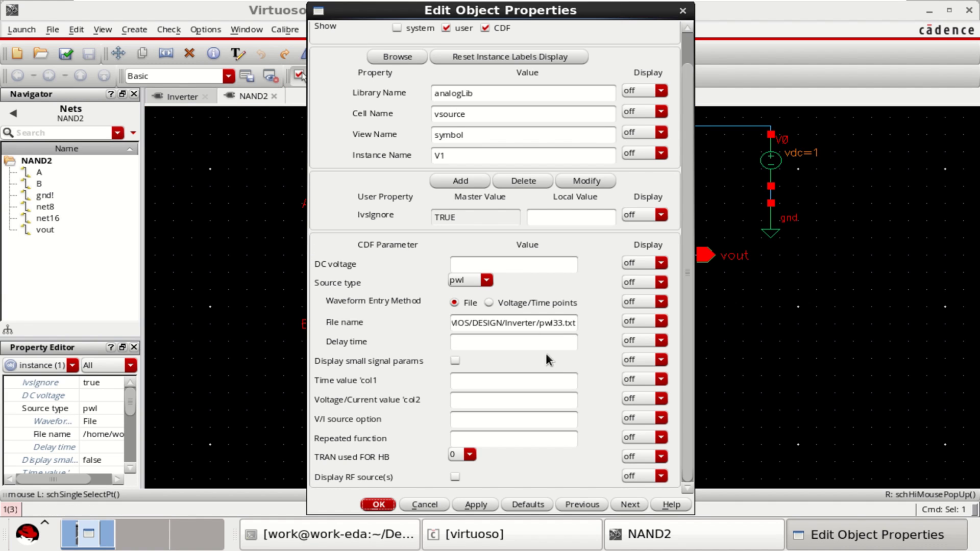
{"action": "left_click", "coordinate": [563, 323]}
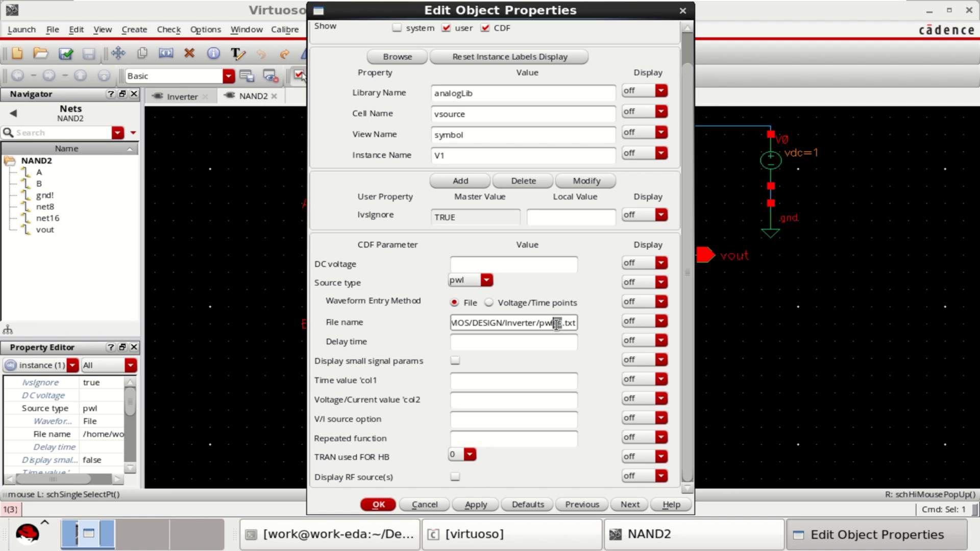
{"action": "type", "text": "22"}
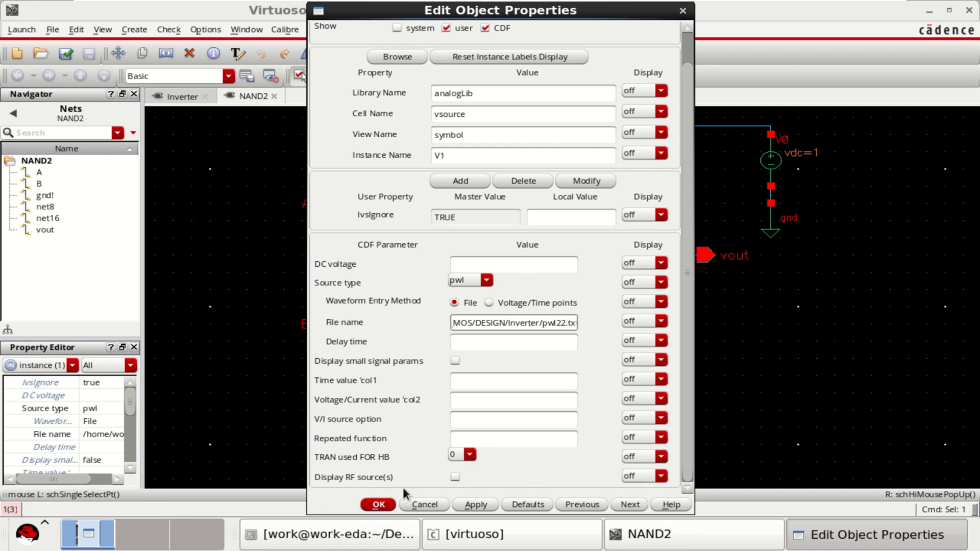
{"action": "left_click", "coordinate": [377, 506]}
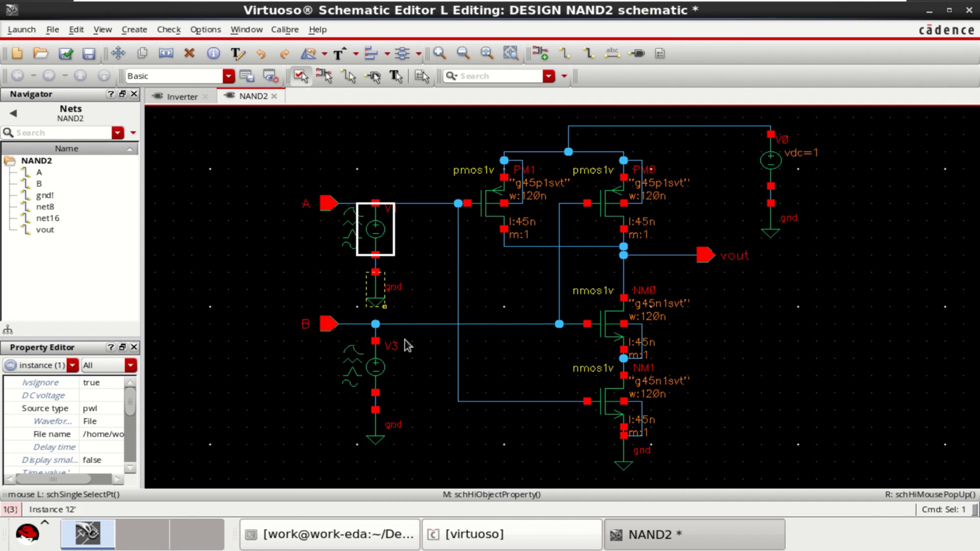
- Change source V3's PWL file name from 33 to pwl22.txt and clear the selection
{"action": "left_click", "coordinate": [376, 365]}
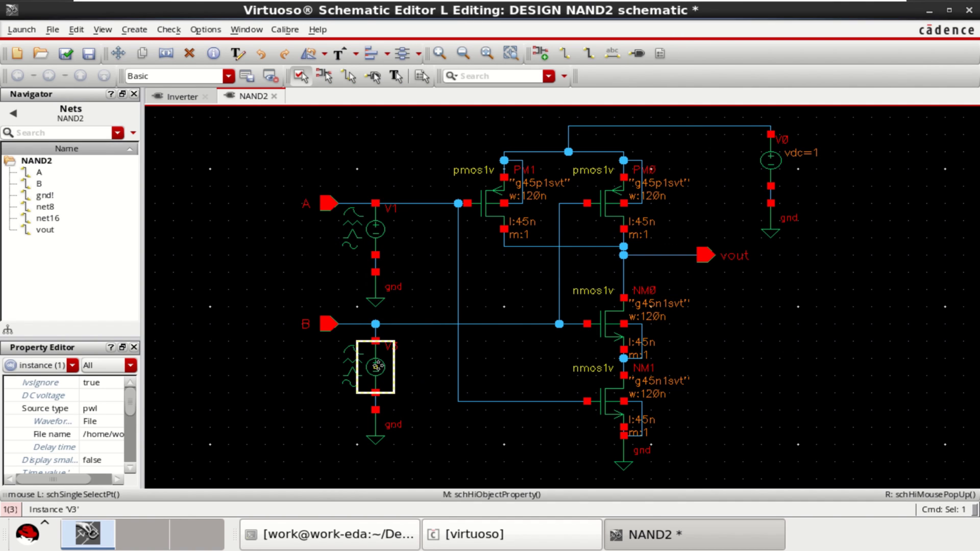
{"action": "key", "text": "q"}
{"action": "left_click_drag", "start_coordinate": [561, 322], "coordinate": [555, 323]}
{"action": "type", "text": "22"}
{"action": "left_click", "coordinate": [378, 504]}
{"action": "left_click", "coordinate": [221, 288]}
- Check and save the NAND2 schematic, then launch ADE L
{"action": "left_click", "coordinate": [66, 53]}
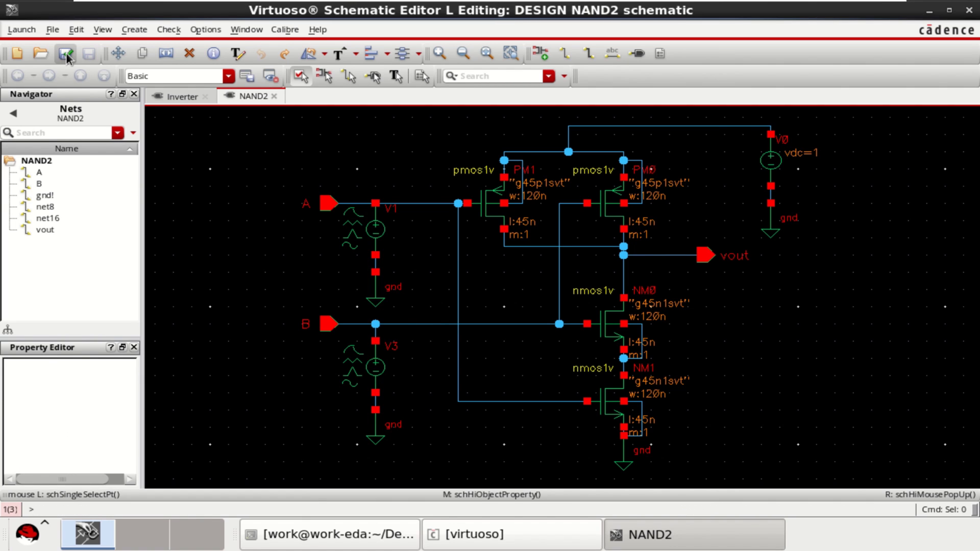
{"action": "left_click", "coordinate": [22, 30]}
{"action": "left_click", "coordinate": [26, 45]}
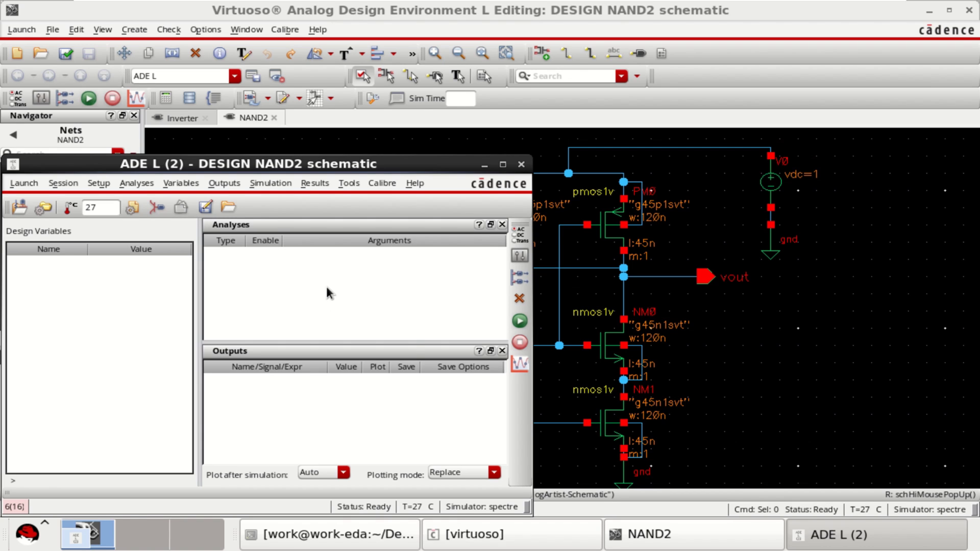
- Add a transient analysis with 50n stop time and moderate accuracy
{"action": "right_click", "coordinate": [325, 284]}
{"action": "left_click", "coordinate": [360, 284]}
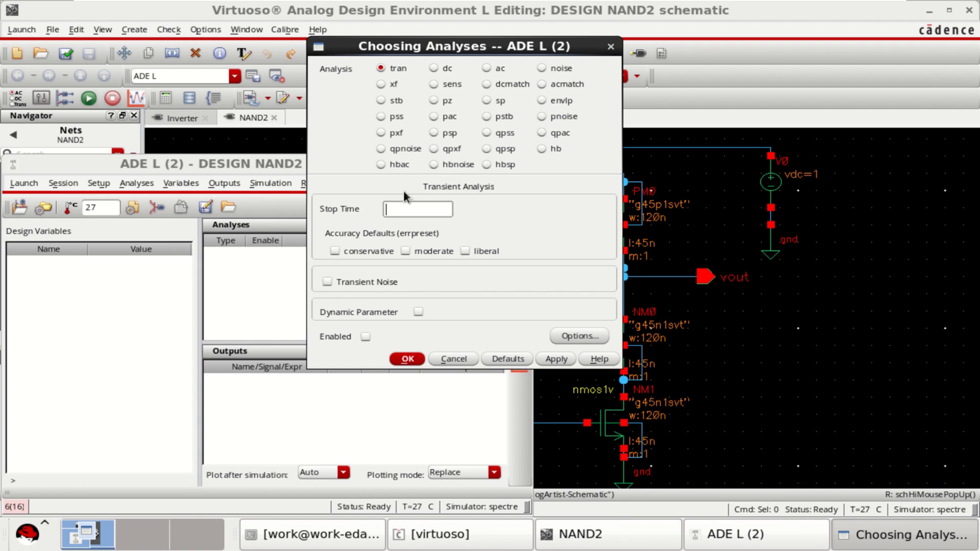
{"action": "type", "text": "50n"}
{"action": "left_click", "coordinate": [405, 249]}
{"action": "left_click", "coordinate": [408, 360]}
- Select nets A, B and vout from the schematic as plotted outputs
{"action": "right_click", "coordinate": [350, 415]}
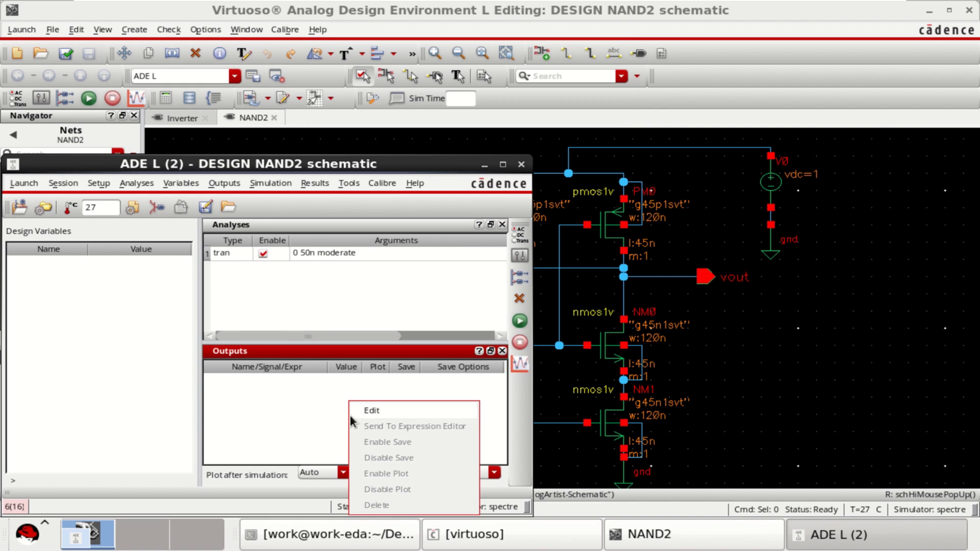
{"action": "left_click", "coordinate": [408, 410]}
{"action": "left_click", "coordinate": [620, 108]}
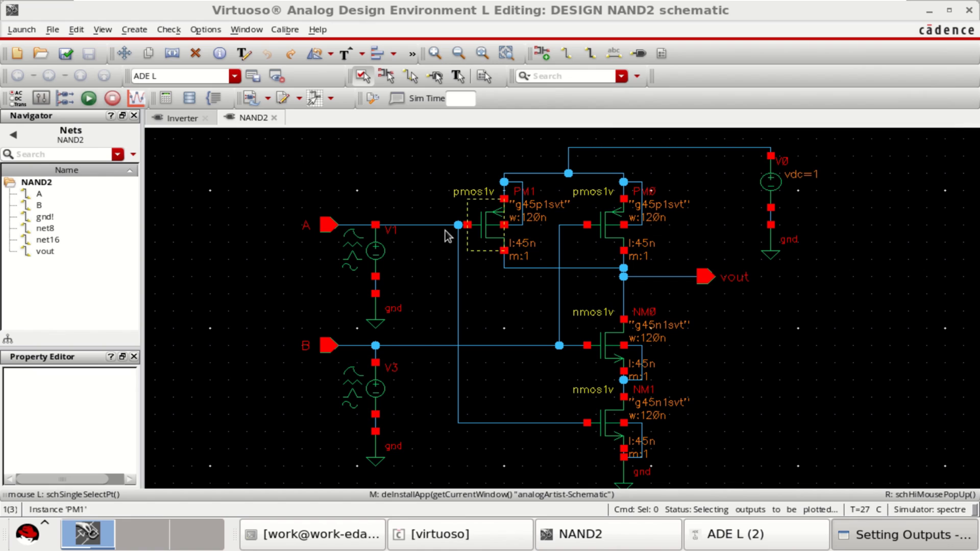
{"action": "left_click", "coordinate": [420, 225]}
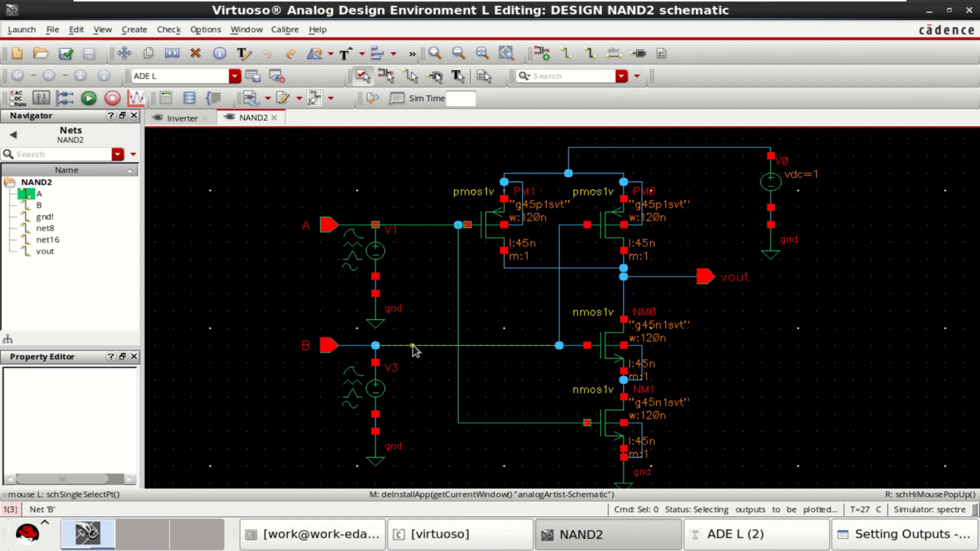
{"action": "left_click", "coordinate": [415, 346]}
{"action": "left_click", "coordinate": [668, 280]}
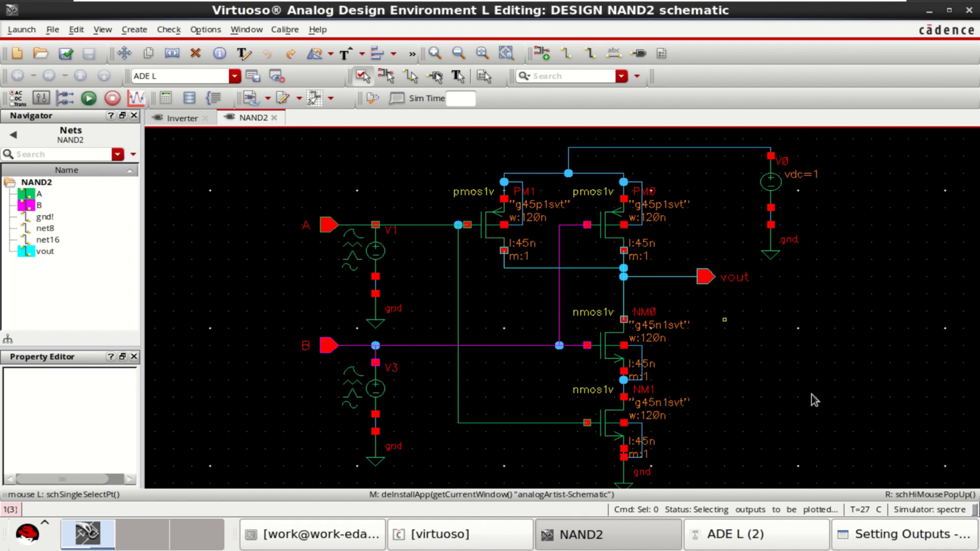
{"action": "left_click", "coordinate": [886, 535]}
{"action": "left_click", "coordinate": [716, 247]}
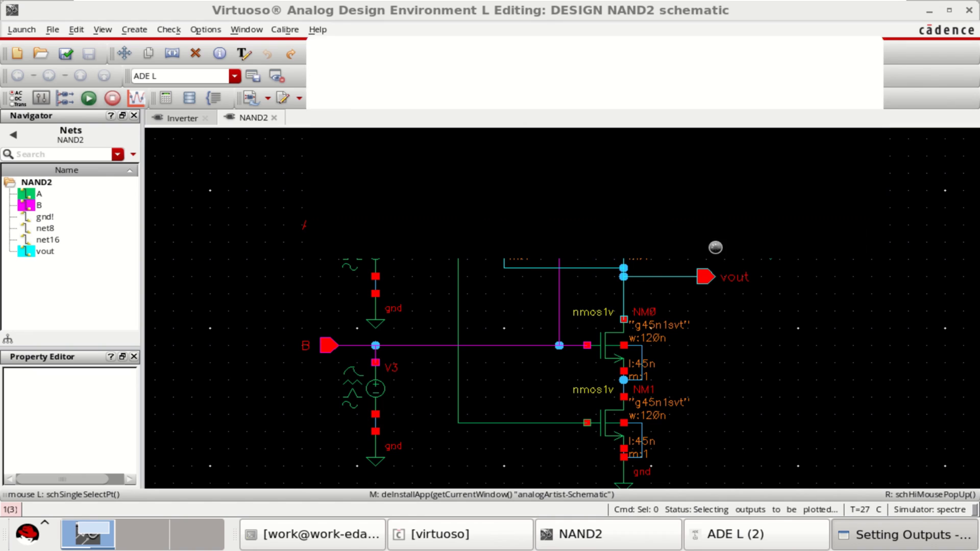
{"action": "left_click", "coordinate": [835, 537]}
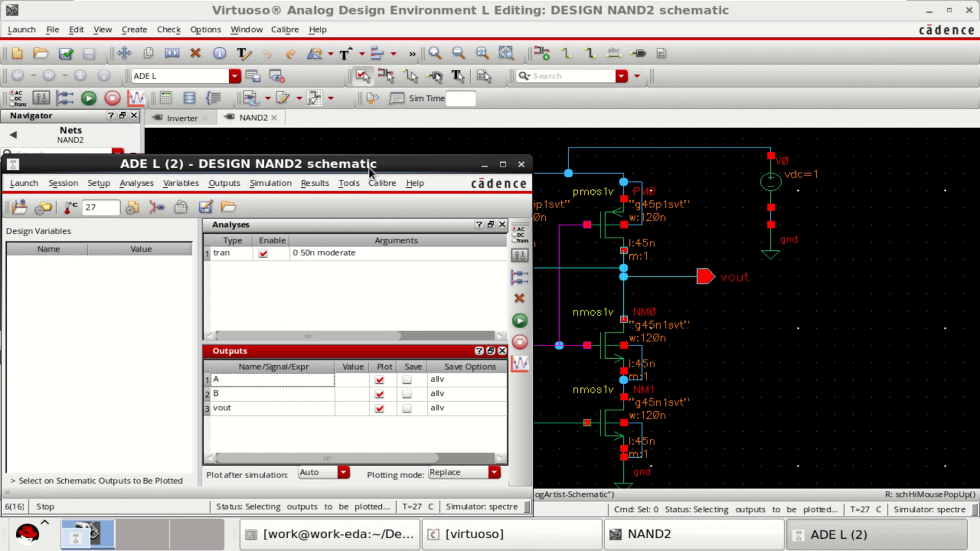
{"action": "left_click_drag", "start_coordinate": [369, 167], "coordinate": [476, 62]}
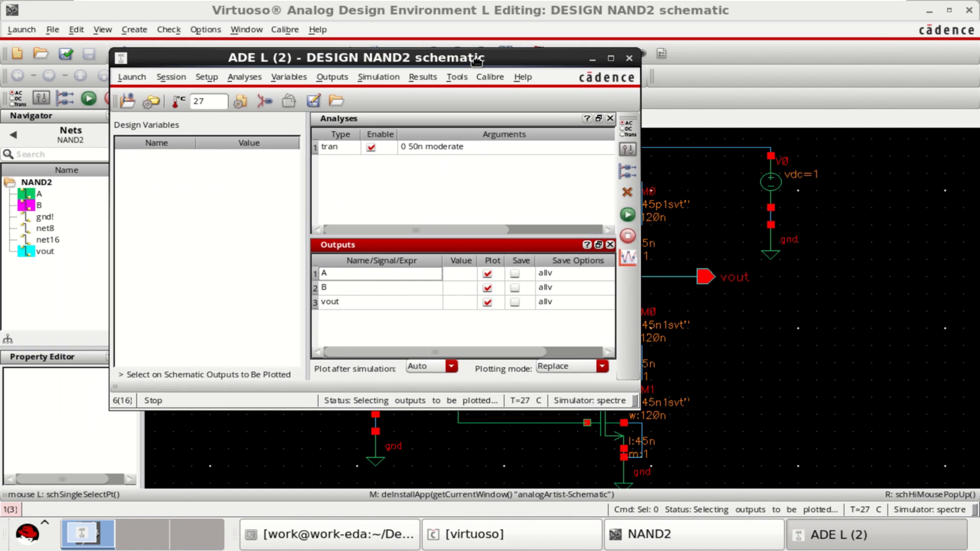
- Netlist and run the simulation, maximize the waveform window, and split /vout, /B, /A into strips
{"action": "left_click", "coordinate": [627, 215]}
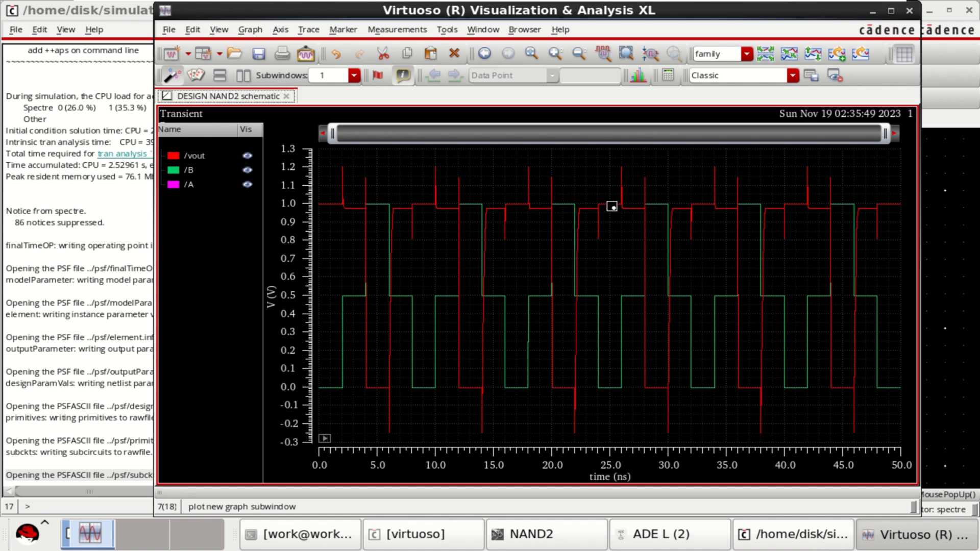
{"action": "left_click", "coordinate": [890, 10]}
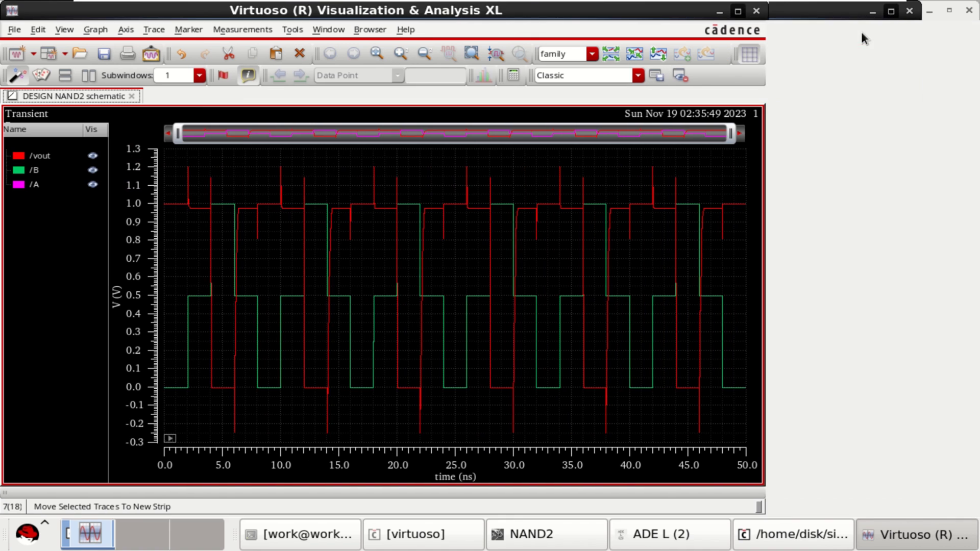
{"action": "left_click", "coordinate": [614, 50]}
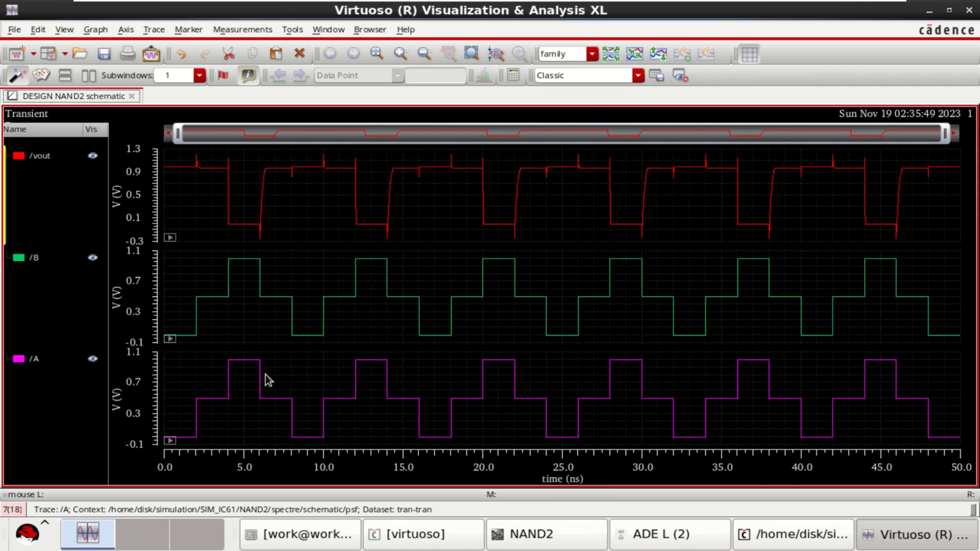
- Select the /B, /A and /vout traces and set their width to Medium
{"action": "mouse_move", "coordinate": [200, 318]}
{"action": "left_click", "coordinate": [24, 258]}
{"action": "left_click", "coordinate": [27, 360], "text": "ctrl"}
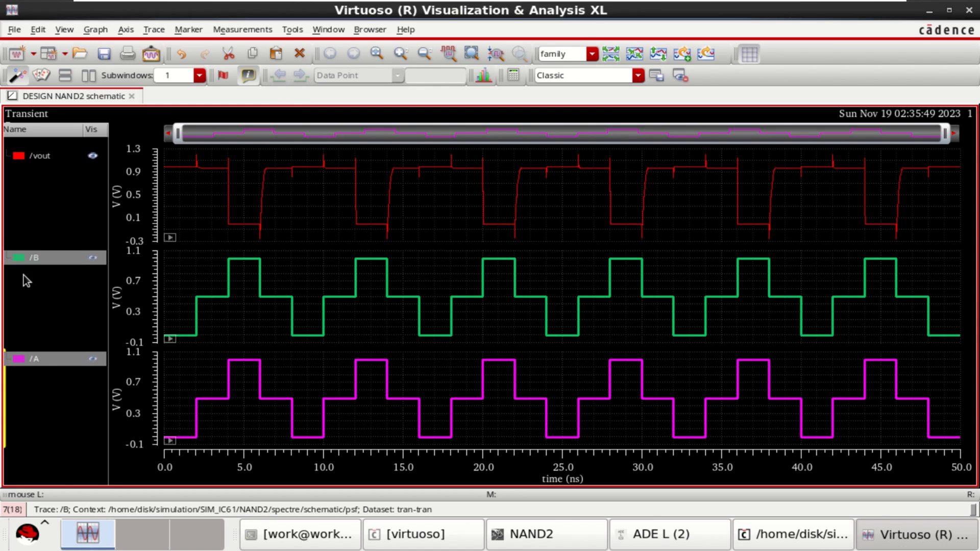
{"action": "left_click", "coordinate": [33, 159], "text": "ctrl"}
{"action": "right_click", "coordinate": [36, 161]}
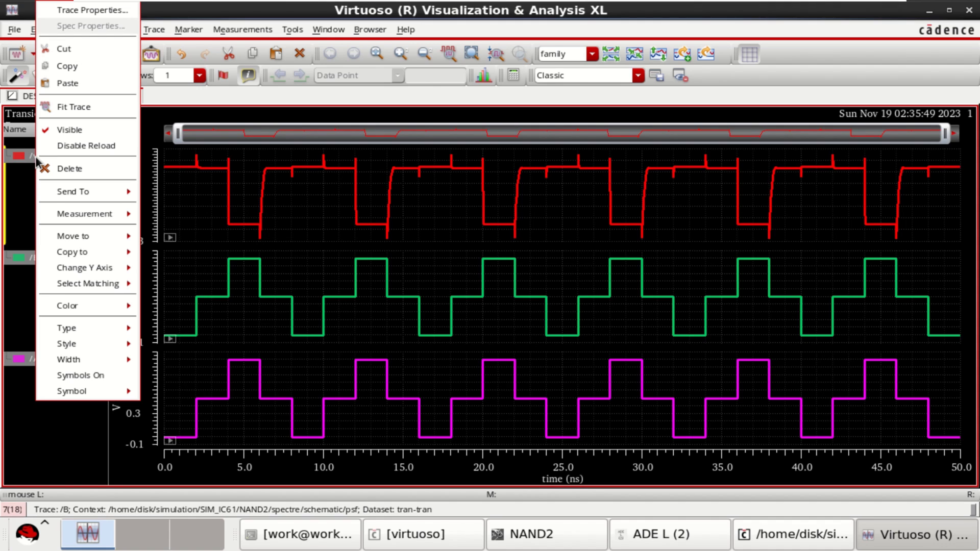
{"action": "mouse_move", "coordinate": [91, 358]}
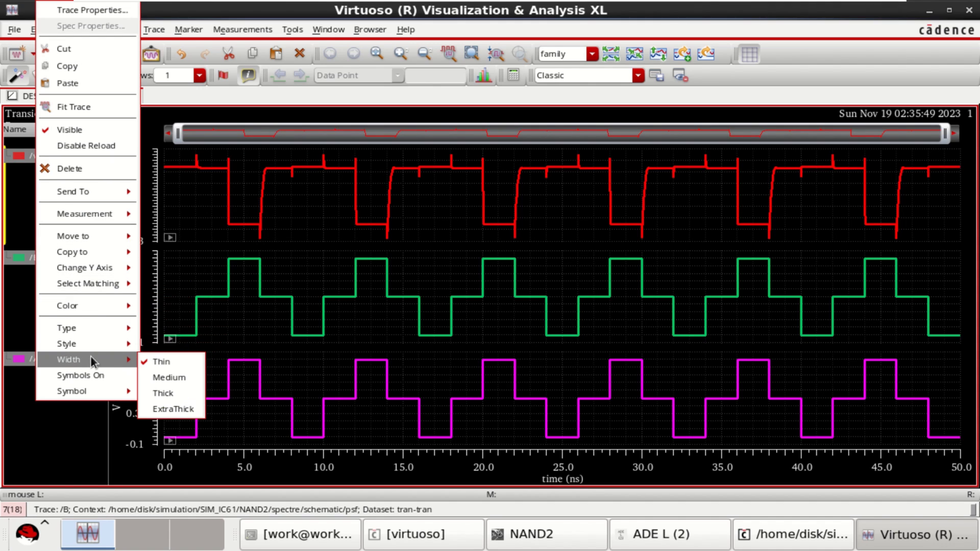
{"action": "left_click", "coordinate": [158, 376]}
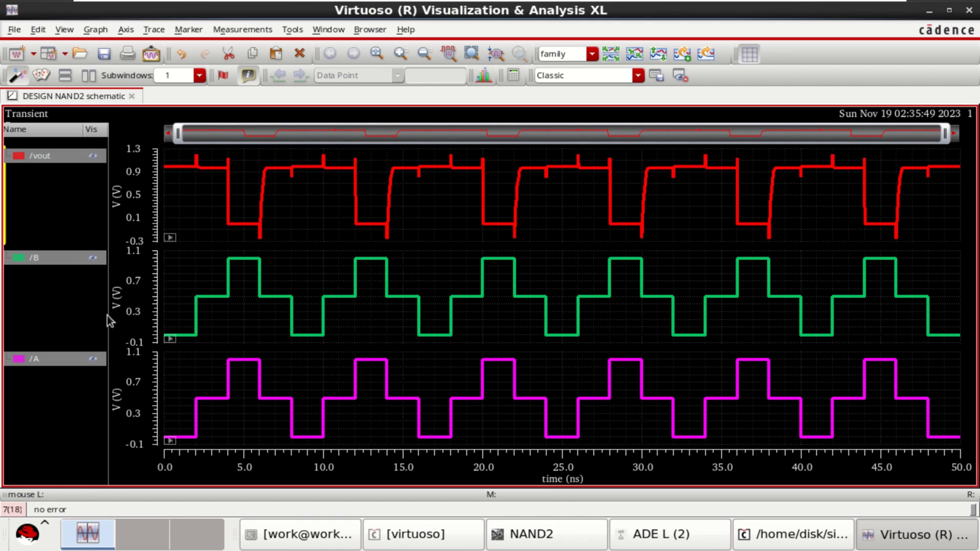
- Change the selected traces' style to Dash and deselect them
{"action": "right_click", "coordinate": [59, 264]}
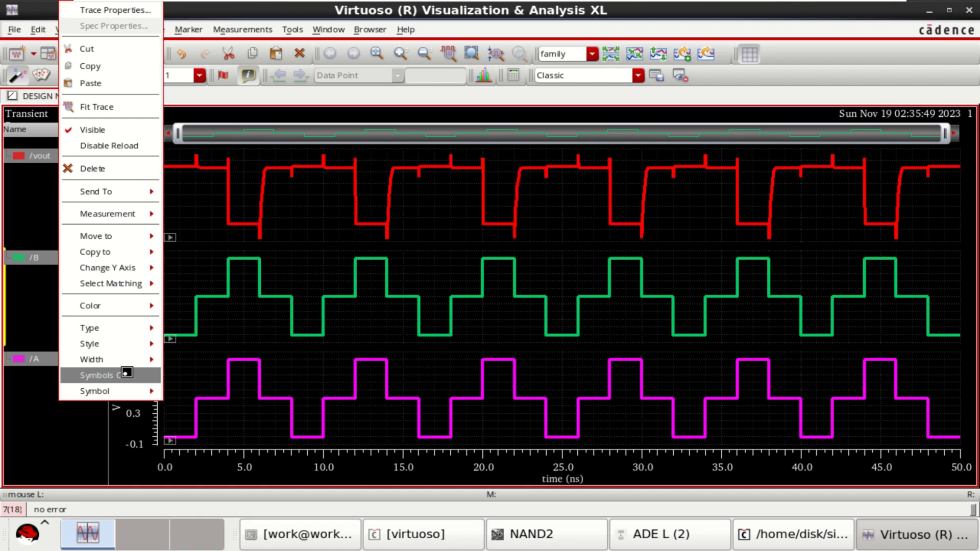
{"action": "mouse_move", "coordinate": [131, 358]}
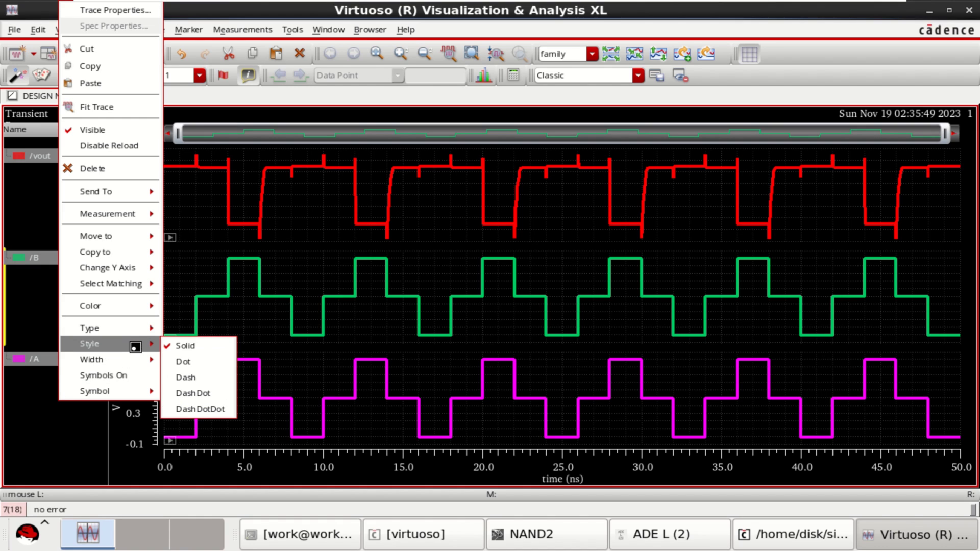
{"action": "left_click", "coordinate": [195, 361]}
{"action": "left_click", "coordinate": [956, 280]}
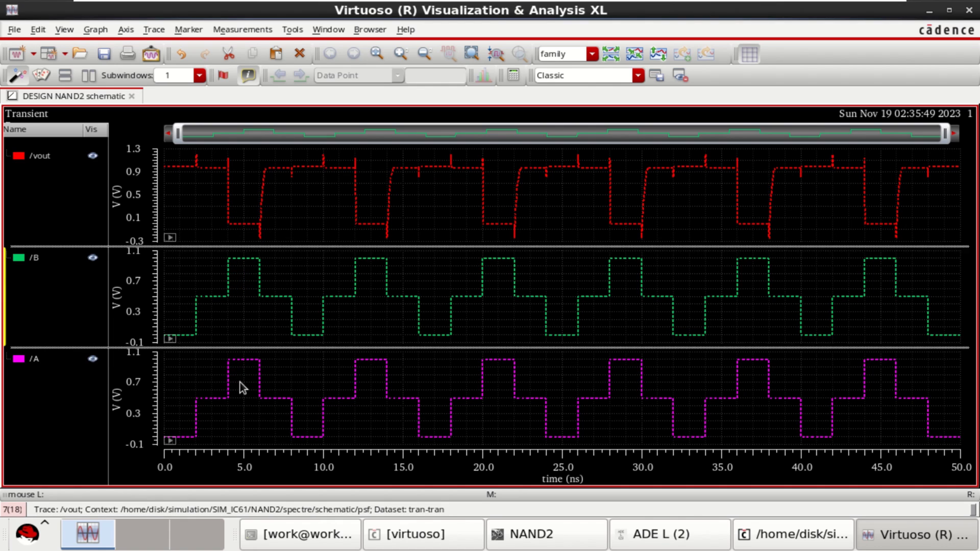
- Reselect the /A, /B and /vout traces, then deselect all three
{"action": "left_click", "coordinate": [245, 363]}
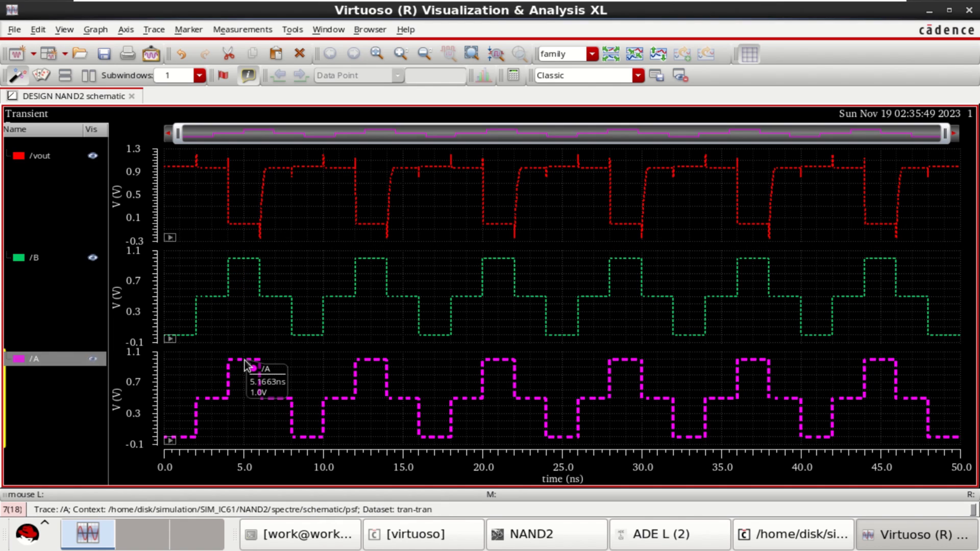
{"action": "left_click", "coordinate": [245, 259], "text": "ctrl"}
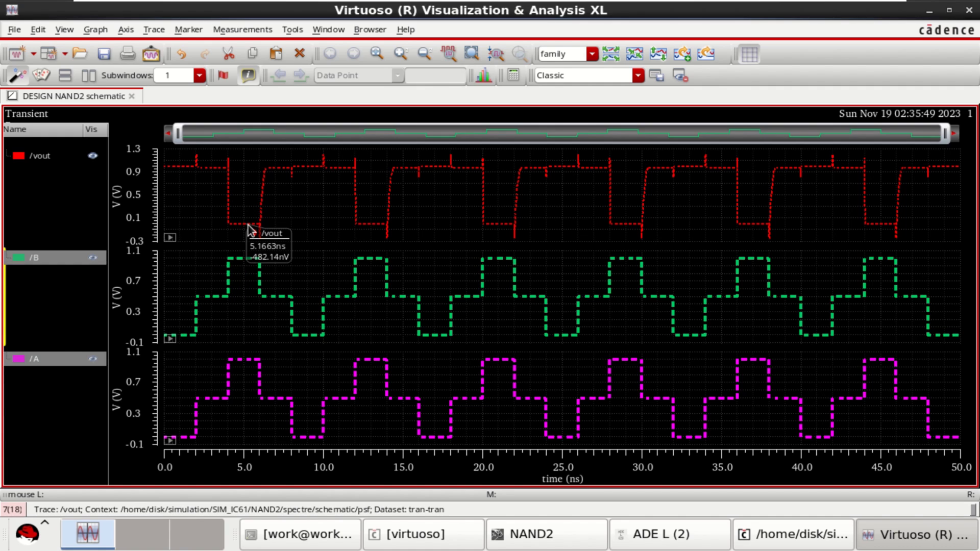
{"action": "left_click", "coordinate": [249, 227], "text": "ctrl"}
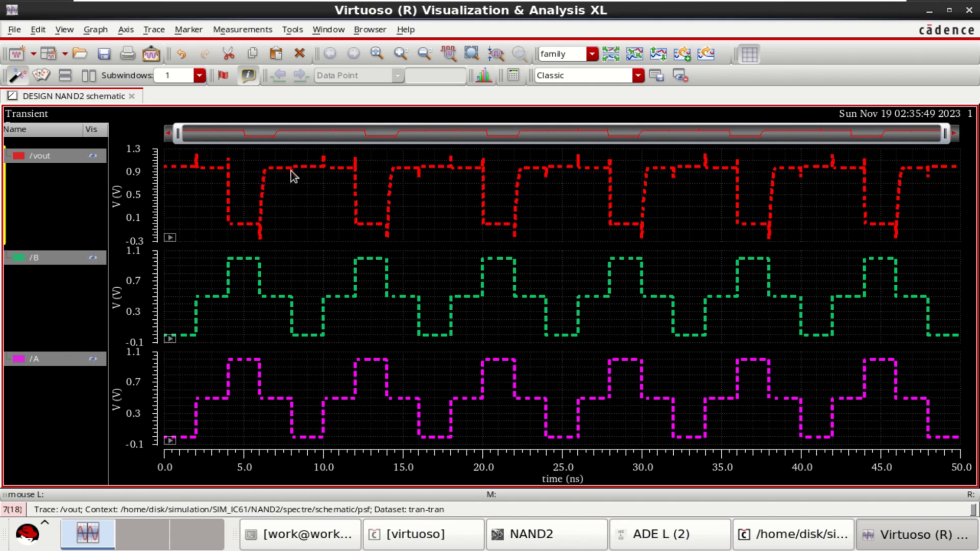
{"action": "mouse_move", "coordinate": [346, 170]}
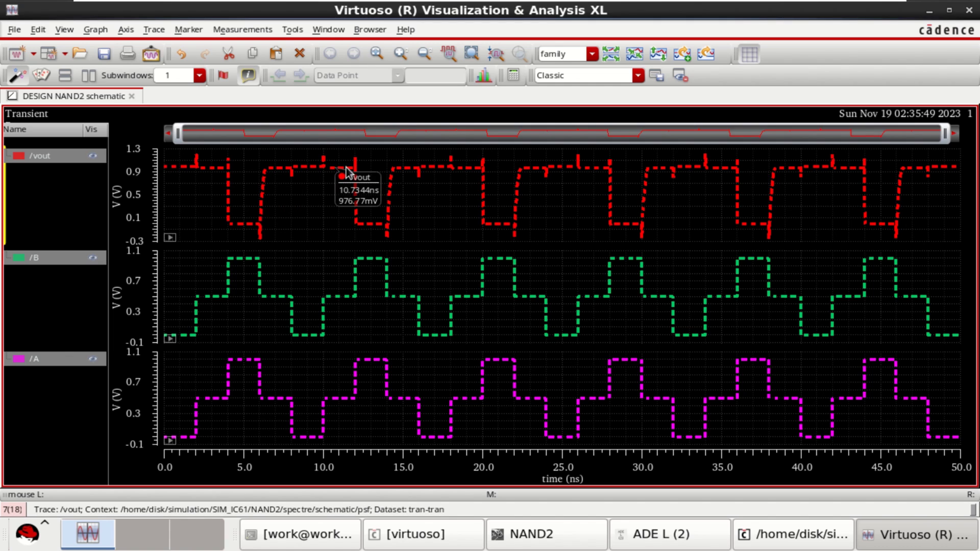
{"action": "left_click", "coordinate": [431, 225]}
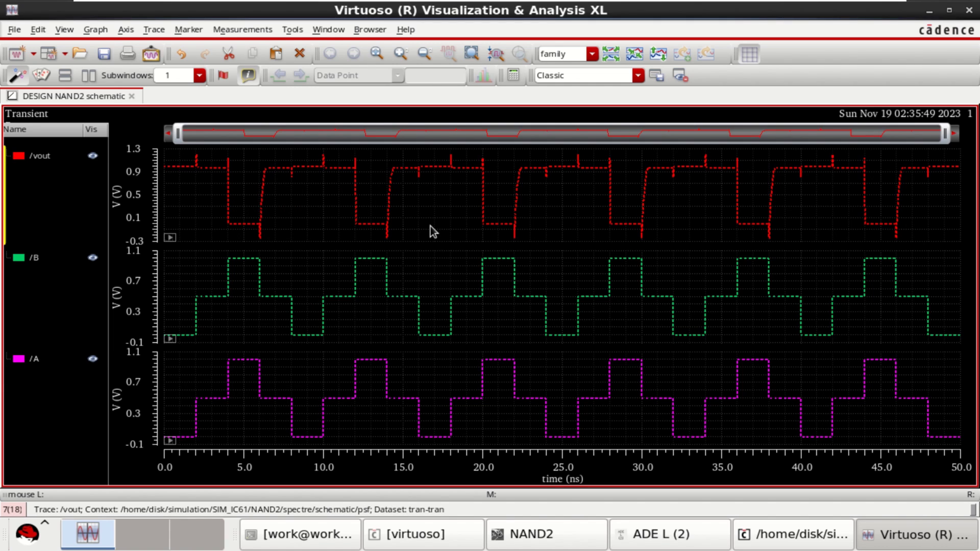